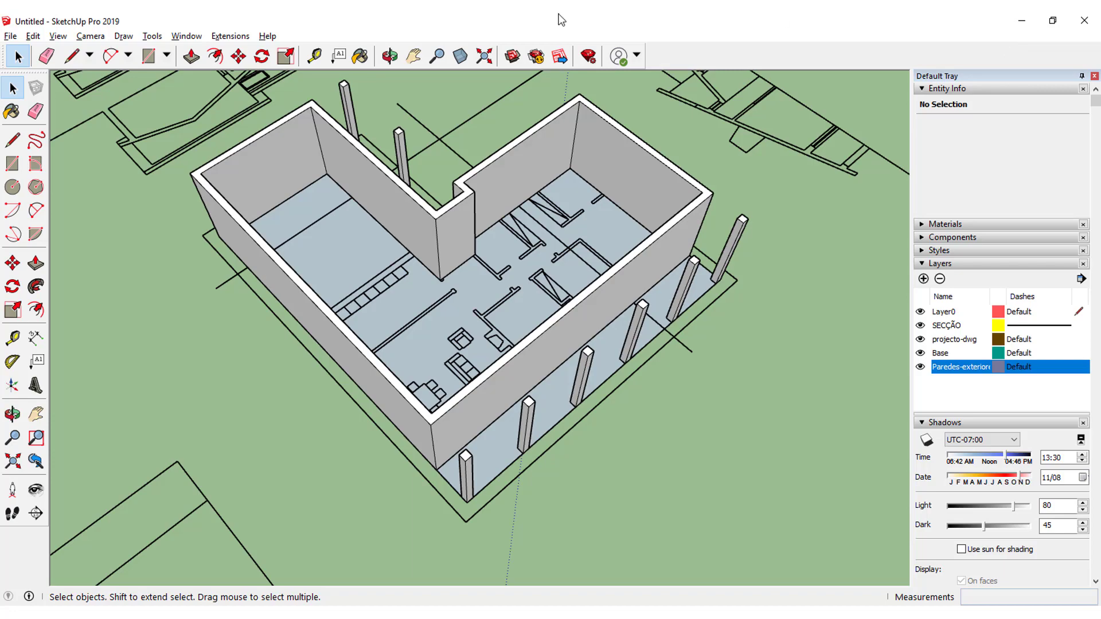
{"action": "middle_click_drag", "start_coordinate": [541, 462], "coordinate": [424, 248]}
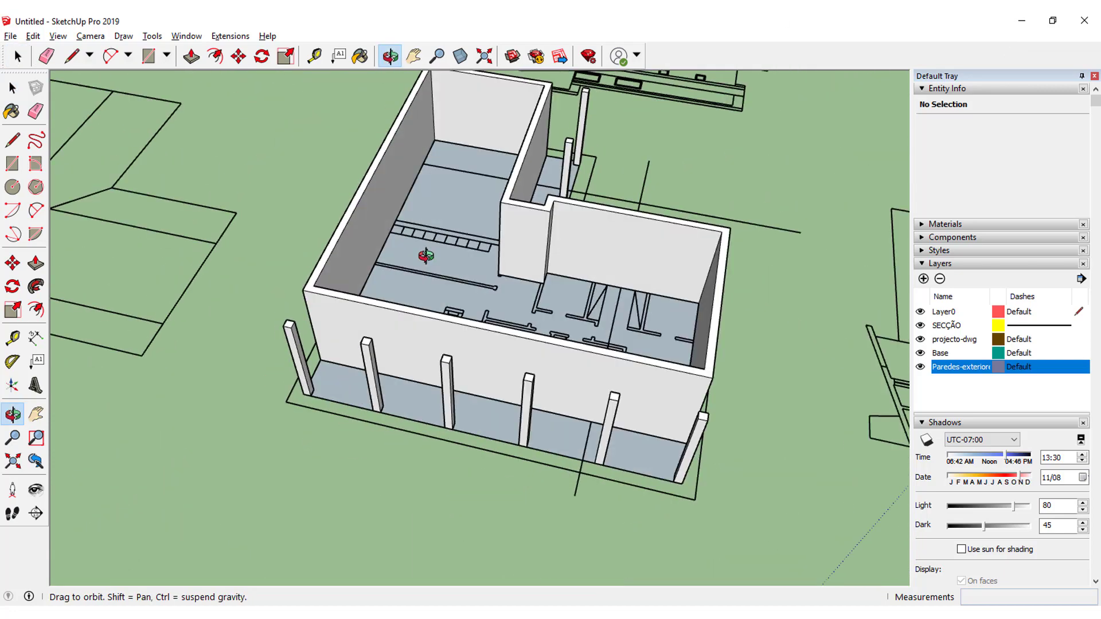
{"action": "scroll", "coordinate": [545, 249], "scroll_direction": "up", "scroll_amount": 3}
{"action": "left_click", "coordinate": [600, 224]}
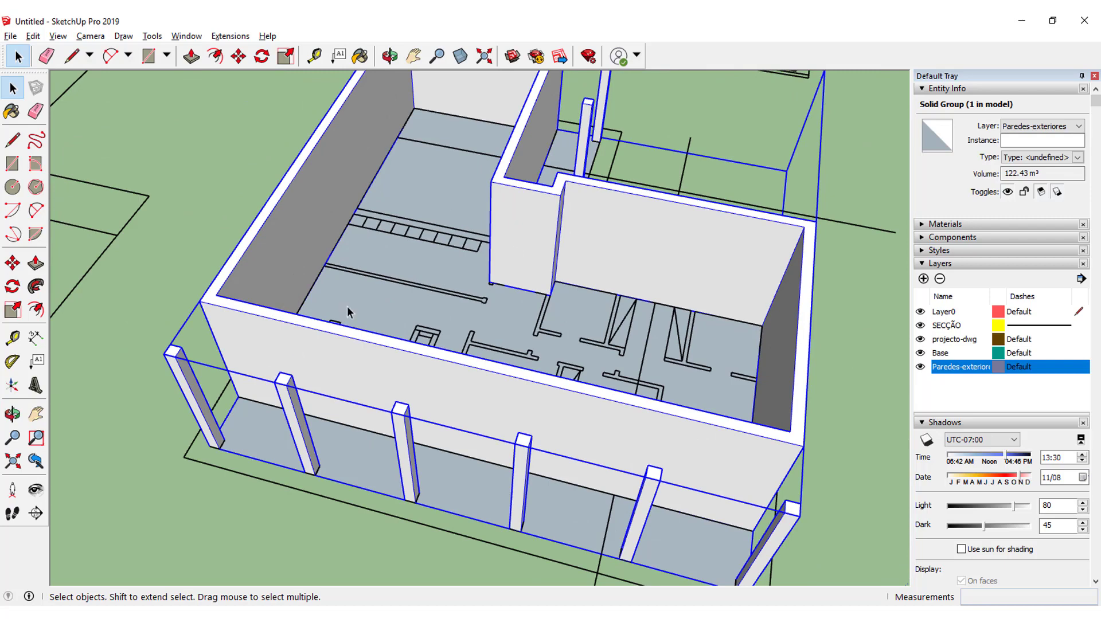
{"action": "left_click", "coordinate": [368, 298]}
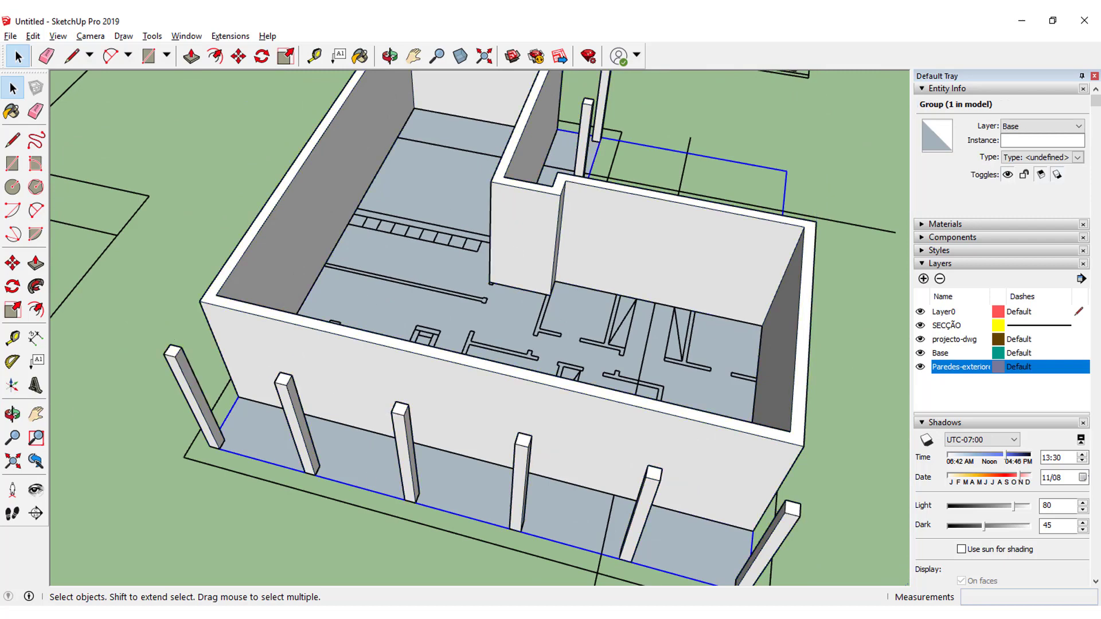
{"action": "middle_click_drag", "start_coordinate": [368, 294], "coordinate": [656, 223]}
{"action": "scroll", "coordinate": [655, 224], "scroll_direction": "up", "scroll_amount": 3}
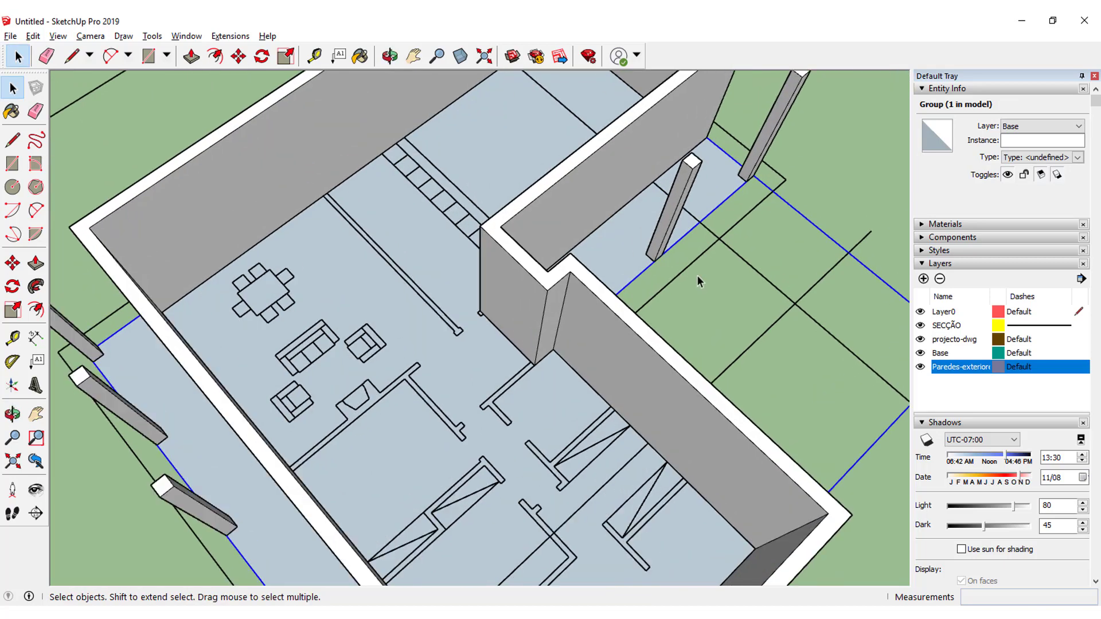
{"action": "left_click", "coordinate": [665, 283]}
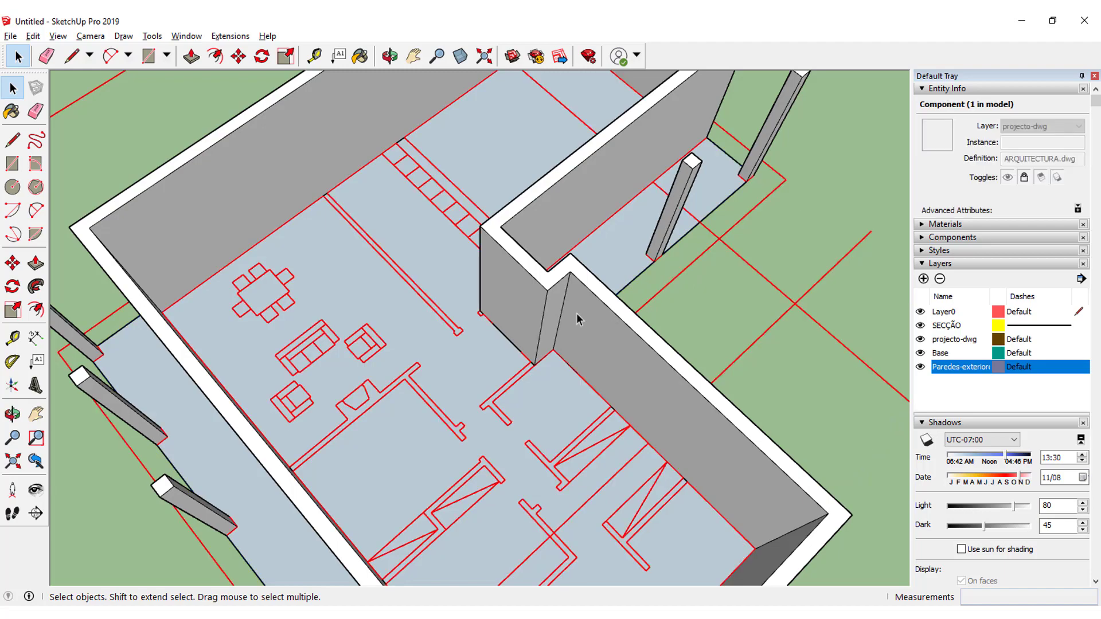
{"action": "middle_click_drag", "start_coordinate": [576, 313], "coordinate": [665, 243]}
{"action": "scroll", "coordinate": [363, 270], "scroll_direction": "up", "scroll_amount": 3}
{"action": "scroll", "coordinate": [346, 258], "scroll_direction": "up", "scroll_amount": 3}
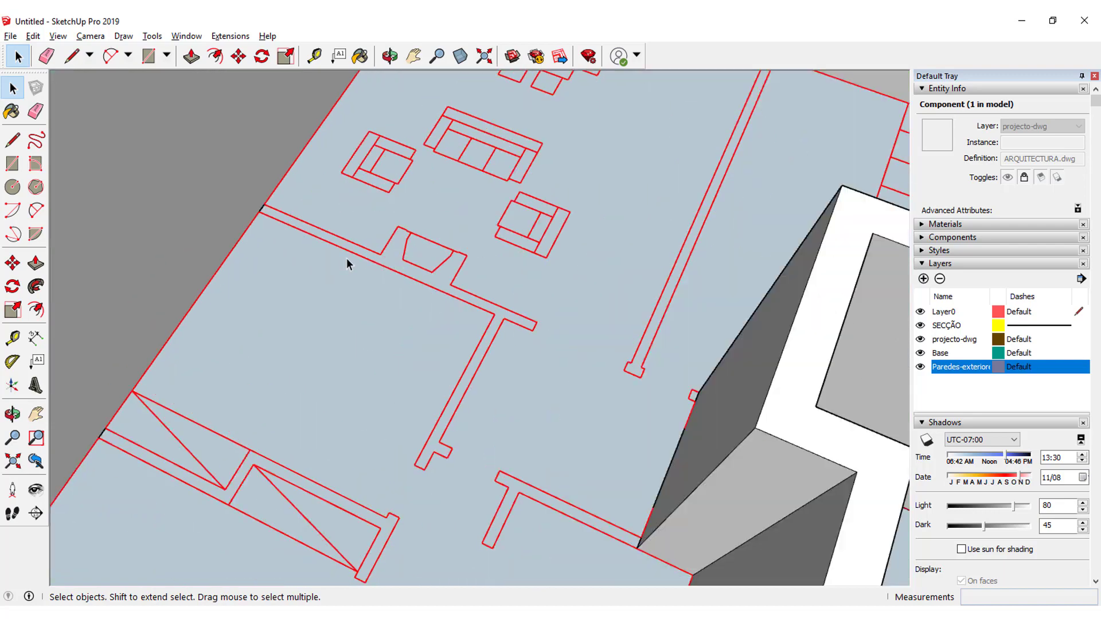
{"action": "scroll", "coordinate": [346, 258], "scroll_direction": "down", "scroll_amount": 2}
{"action": "middle_click_drag", "start_coordinate": [394, 337], "coordinate": [472, 270]}
{"action": "scroll", "coordinate": [466, 270], "scroll_direction": "up", "scroll_amount": 2}
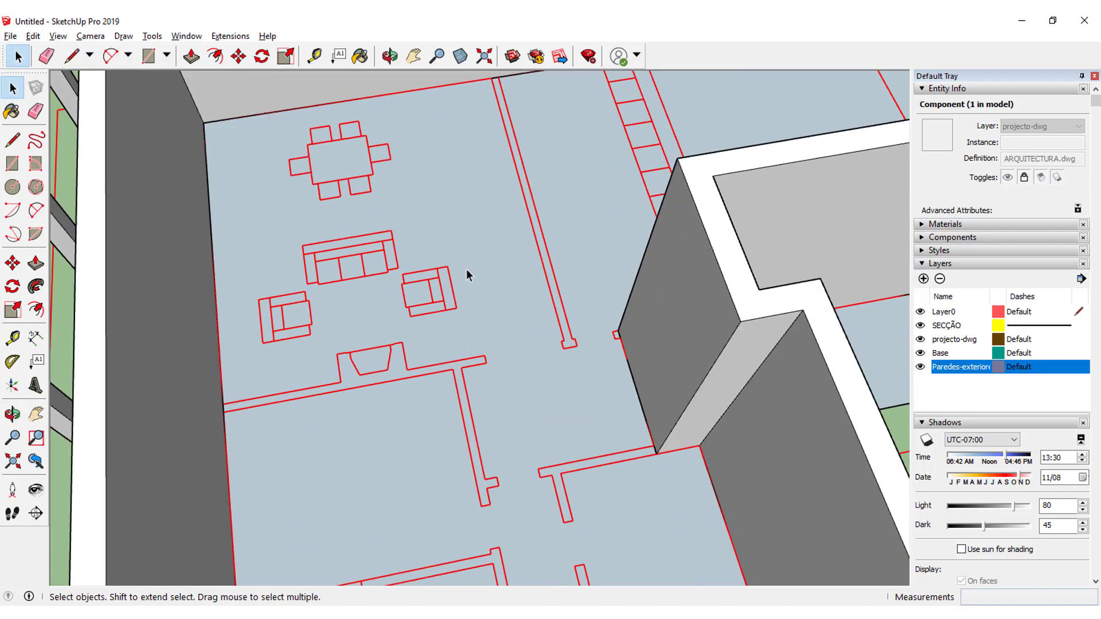
{"action": "scroll", "coordinate": [471, 253], "scroll_direction": "down", "scroll_amount": 2}
{"action": "middle_click_drag", "start_coordinate": [467, 189], "coordinate": [425, 277]}
{"action": "scroll", "coordinate": [474, 179], "scroll_direction": "down", "scroll_amount": 2}
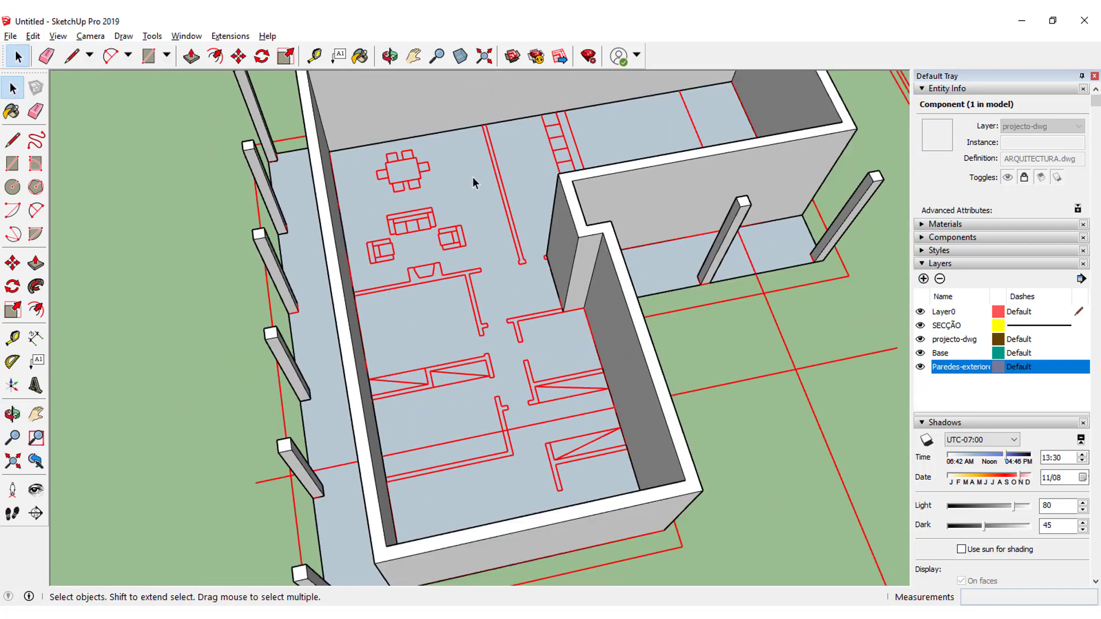
{"action": "scroll", "coordinate": [464, 122], "scroll_direction": "down", "scroll_amount": 2}
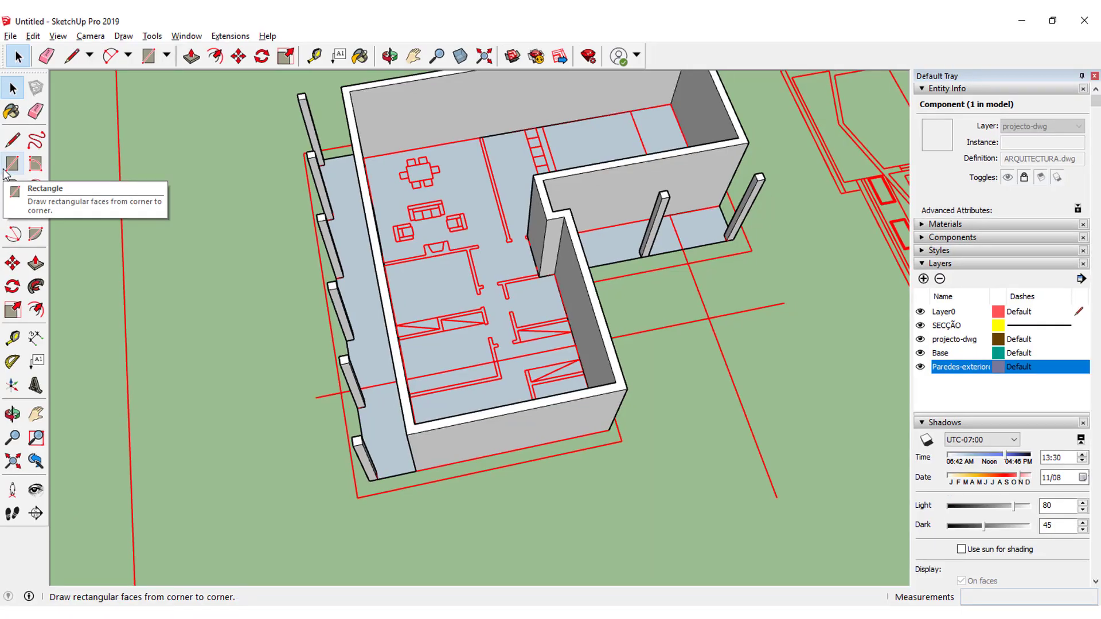
Draw a 7.05 × 0.15 m rectangle along the wall outline beside the living area
{"action": "left_click", "coordinate": [5, 170]}
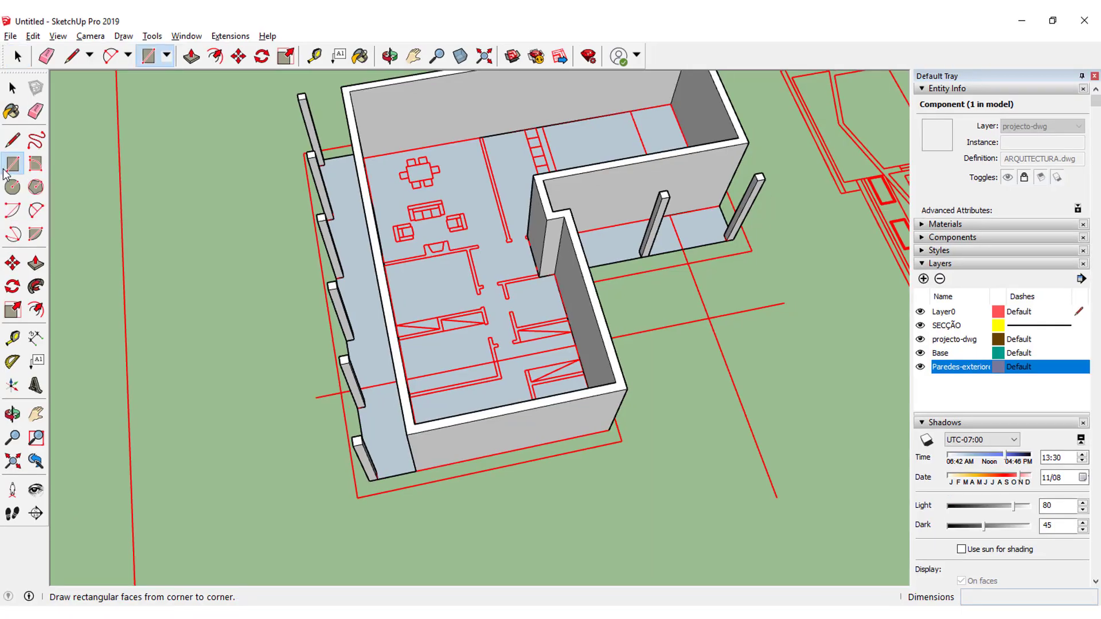
{"action": "scroll", "coordinate": [408, 214], "scroll_direction": "up", "scroll_amount": 3}
{"action": "scroll", "coordinate": [522, 215], "scroll_direction": "up", "scroll_amount": 3}
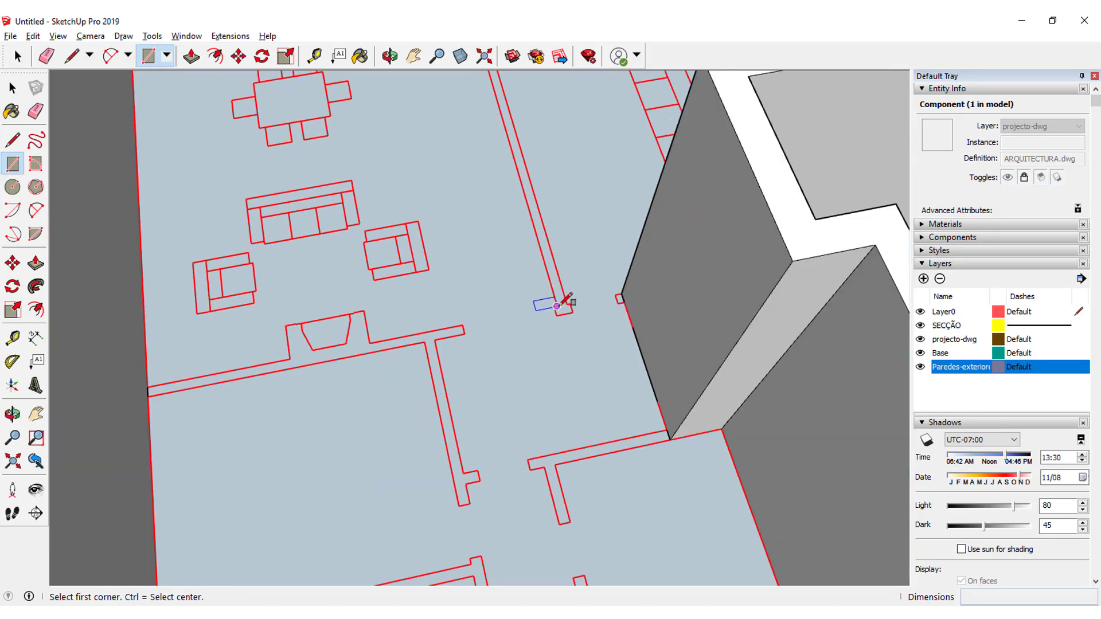
{"action": "scroll", "coordinate": [557, 305], "scroll_direction": "up", "scroll_amount": 2}
{"action": "scroll", "coordinate": [550, 321], "scroll_direction": "up", "scroll_amount": 1}
{"action": "left_click", "coordinate": [557, 325]}
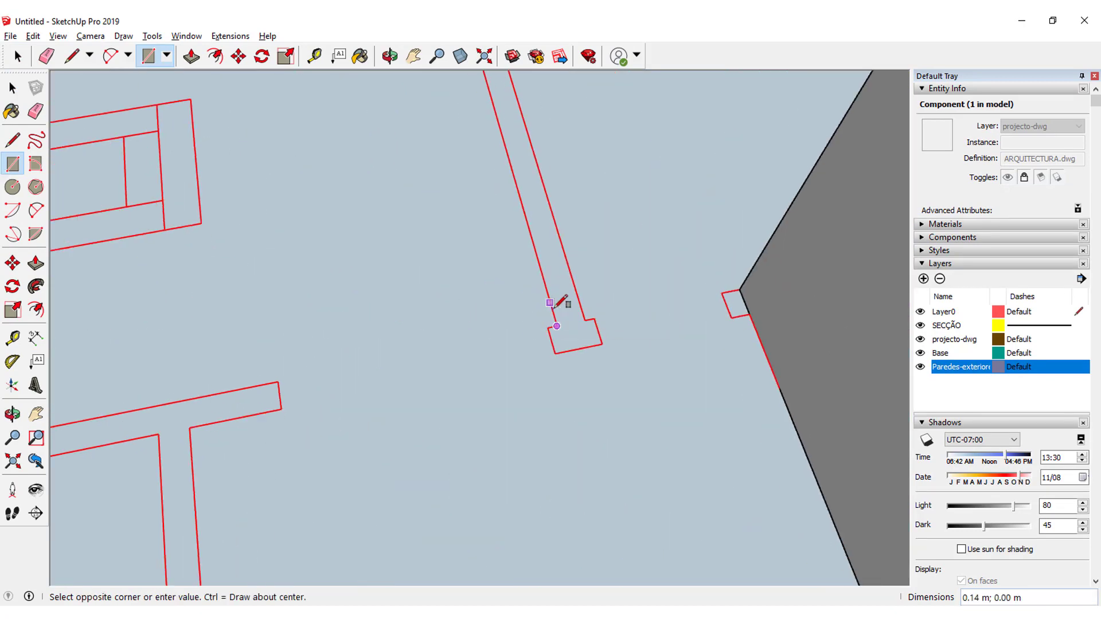
{"action": "scroll", "coordinate": [559, 307], "scroll_direction": "down", "scroll_amount": 5}
{"action": "scroll", "coordinate": [514, 145], "scroll_direction": "down", "scroll_amount": 3}
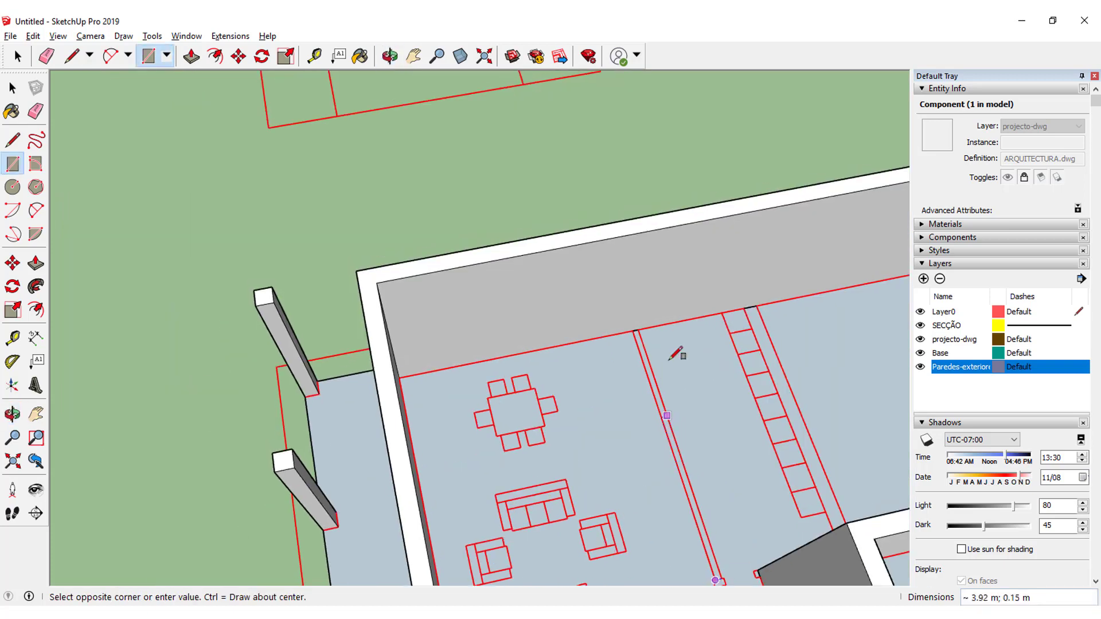
{"action": "scroll", "coordinate": [639, 327], "scroll_direction": "up", "scroll_amount": 5}
{"action": "left_click", "coordinate": [628, 324]}
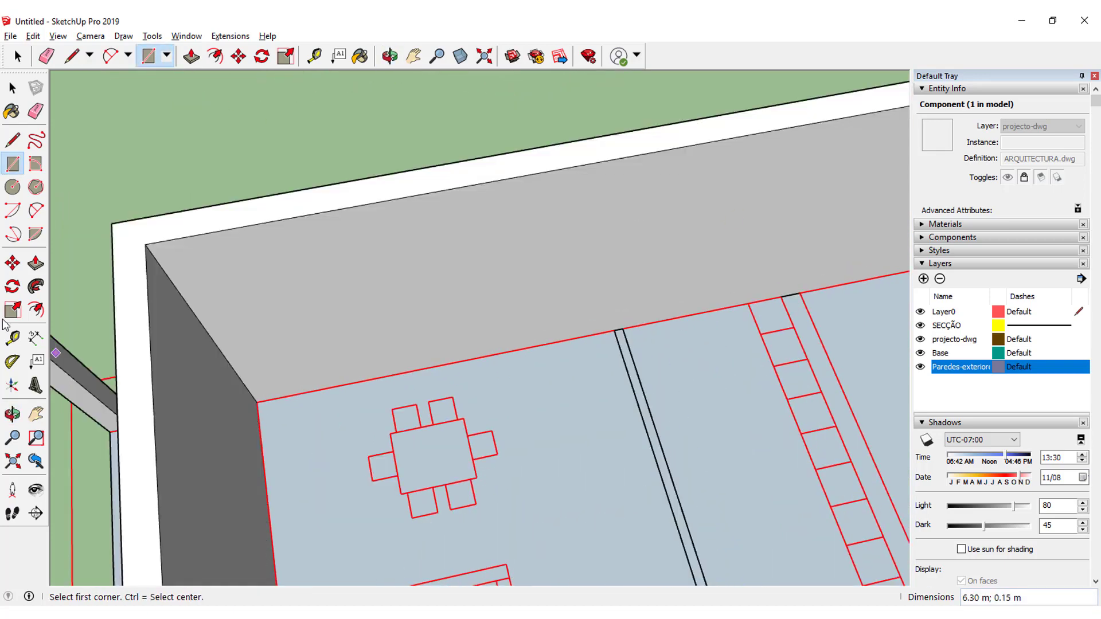
Push/Pull the strip up 4.92 m into the first interior wall
{"action": "left_click", "coordinate": [36, 266]}
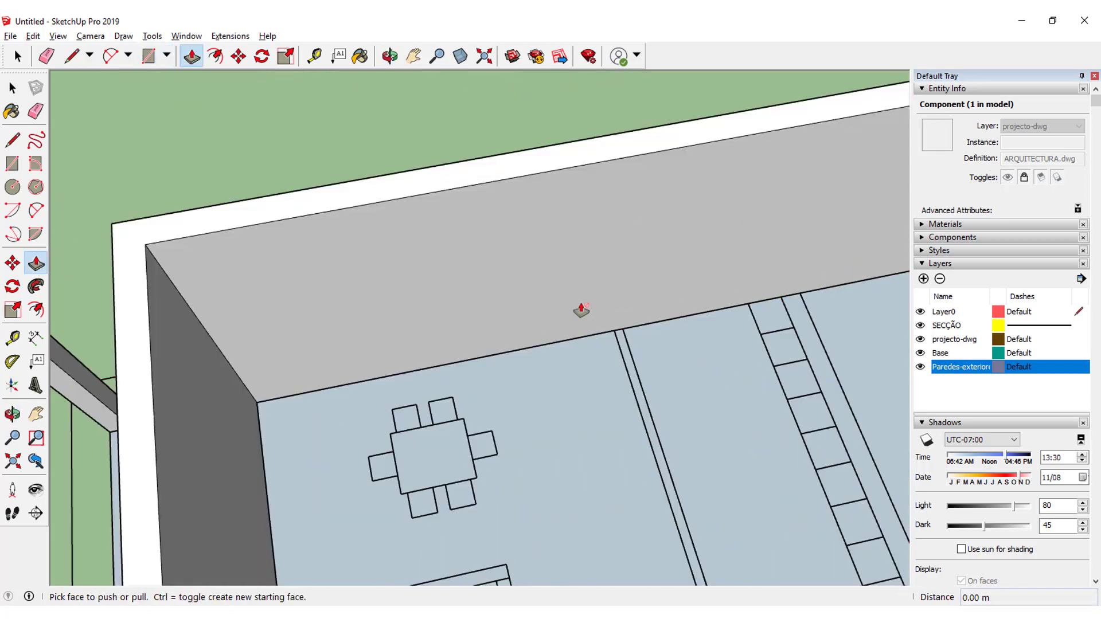
{"action": "left_click", "coordinate": [626, 358]}
{"action": "left_click", "coordinate": [560, 166]}
{"action": "scroll", "coordinate": [647, 340], "scroll_direction": "down", "scroll_amount": 2}
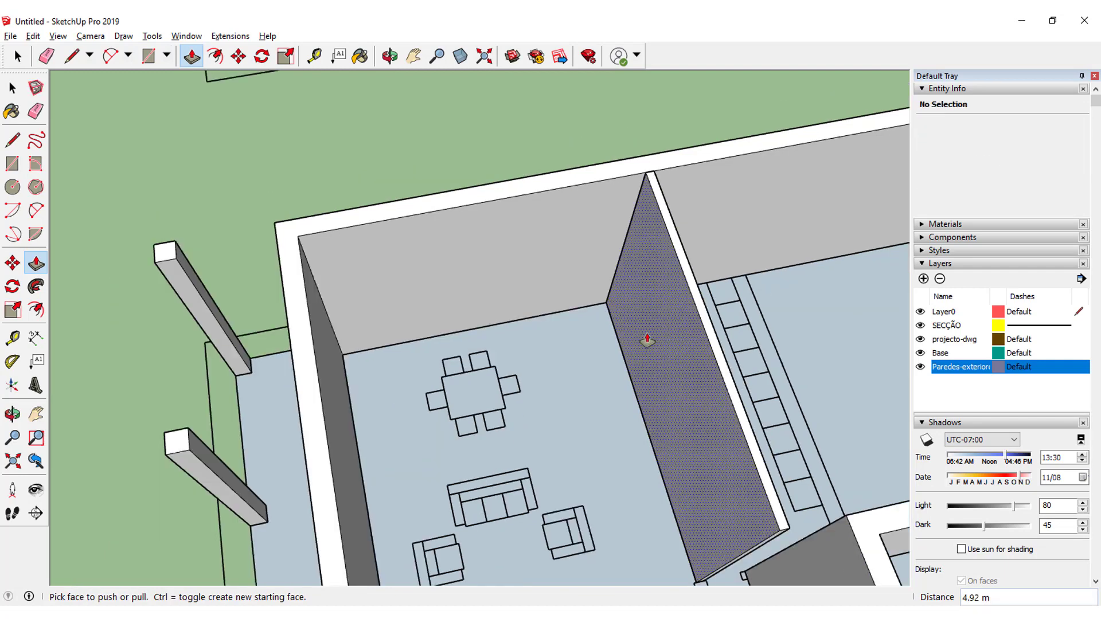
{"action": "mouse_move", "coordinate": [646, 341]}
{"action": "middle_mouse_down"}
{"action": "mouse_move", "coordinate": [585, 157]}
{"action": "mouse_move", "coordinate": [623, 277]}
{"action": "middle_mouse_up"}
{"action": "scroll", "coordinate": [545, 304], "scroll_direction": "up", "scroll_amount": 3}
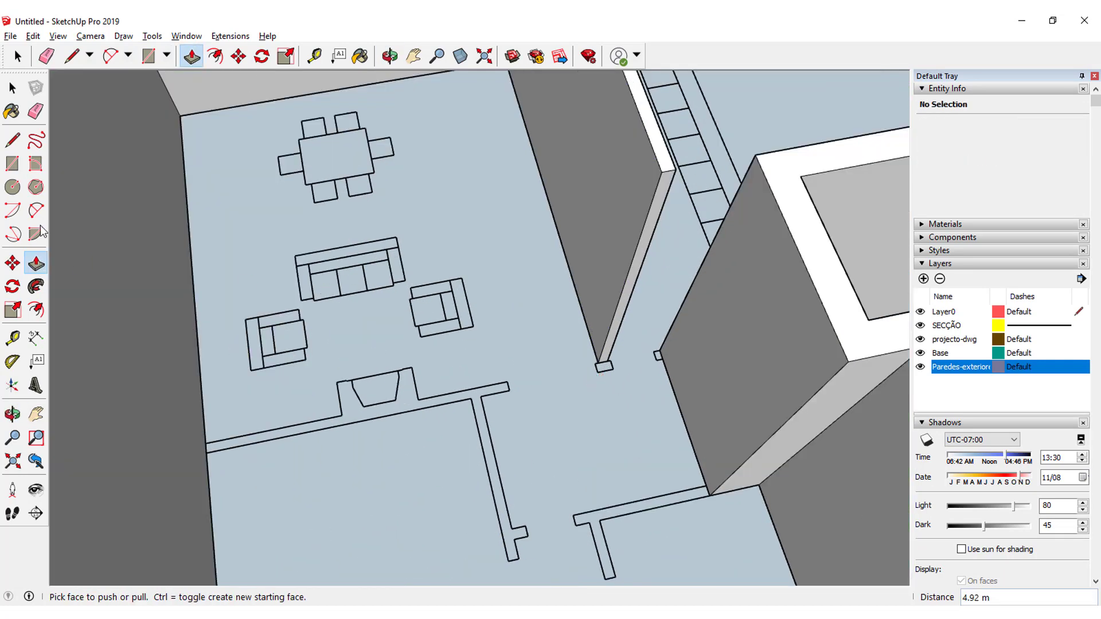
Trace a second strip along the horizontal wall outline and raise it to full height
{"action": "left_click", "coordinate": [12, 164]}
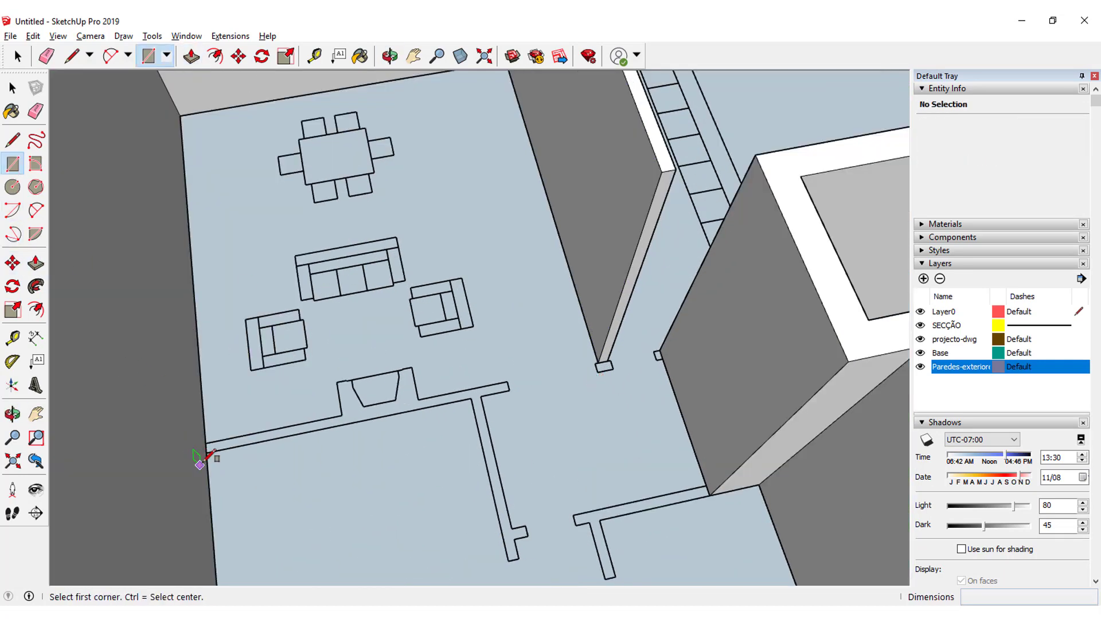
{"action": "left_click", "coordinate": [205, 443]}
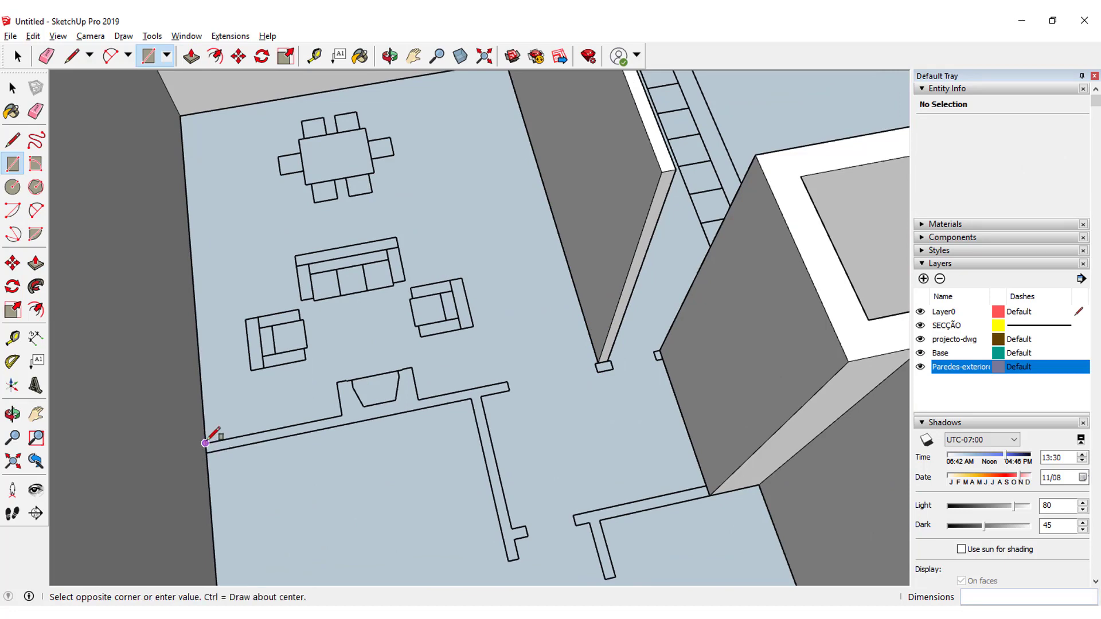
{"action": "left_click", "coordinate": [662, 359]}
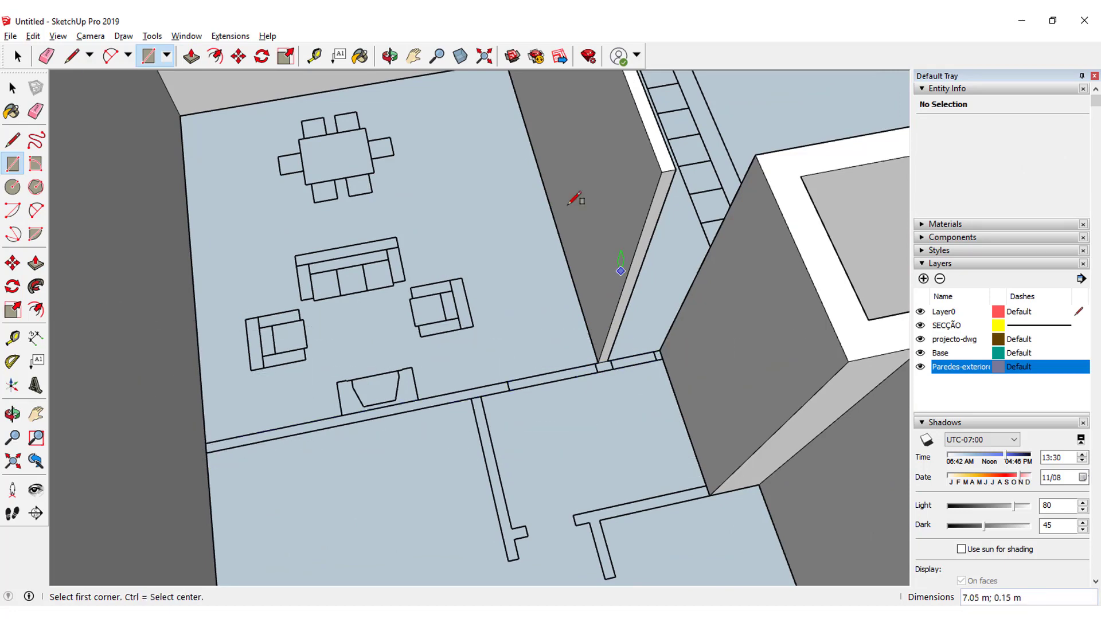
{"action": "left_click", "coordinate": [27, 269]}
{"action": "left_click", "coordinate": [610, 366]}
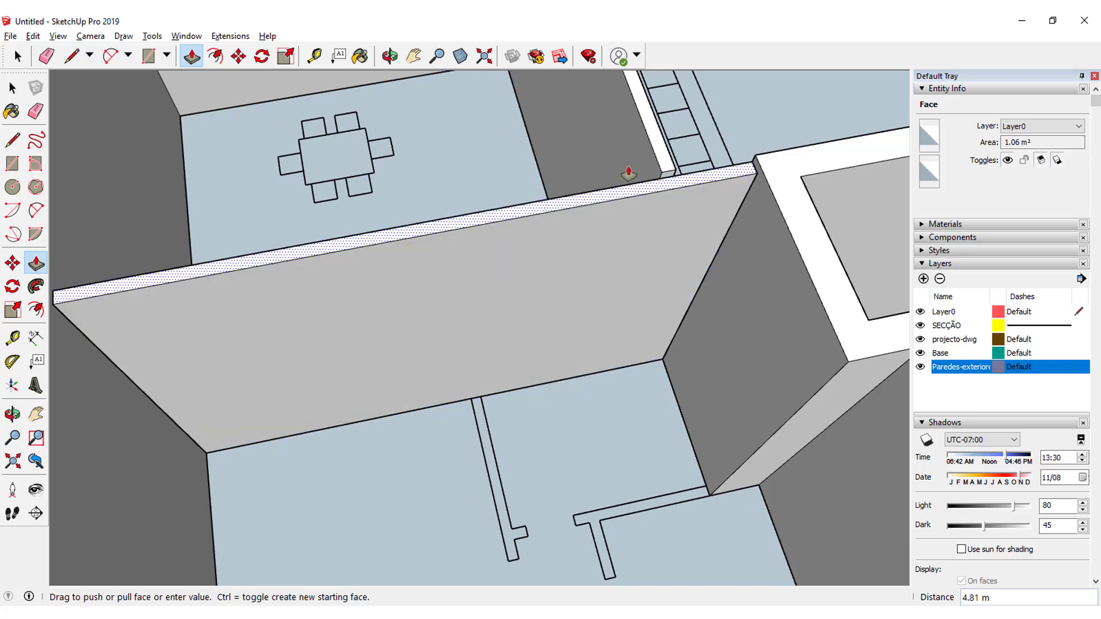
{"action": "left_click", "coordinate": [665, 179]}
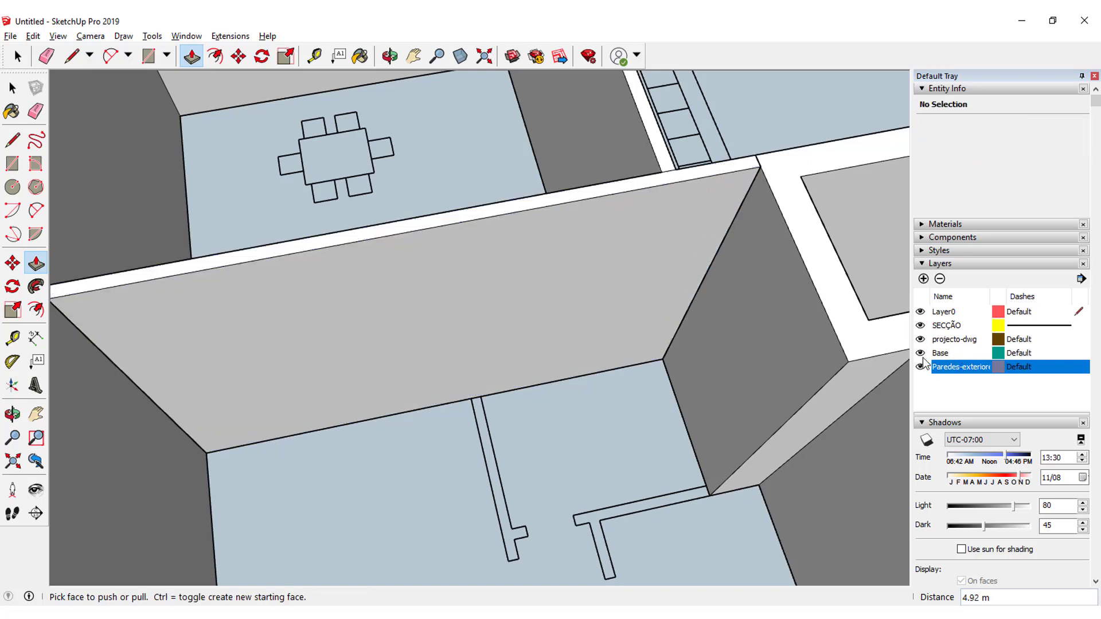
Hide the Base layer and orbit to a low perspective with the Eraser active
{"action": "left_click", "coordinate": [940, 352]}
{"action": "scroll", "coordinate": [672, 96], "scroll_direction": "up", "scroll_amount": 2}
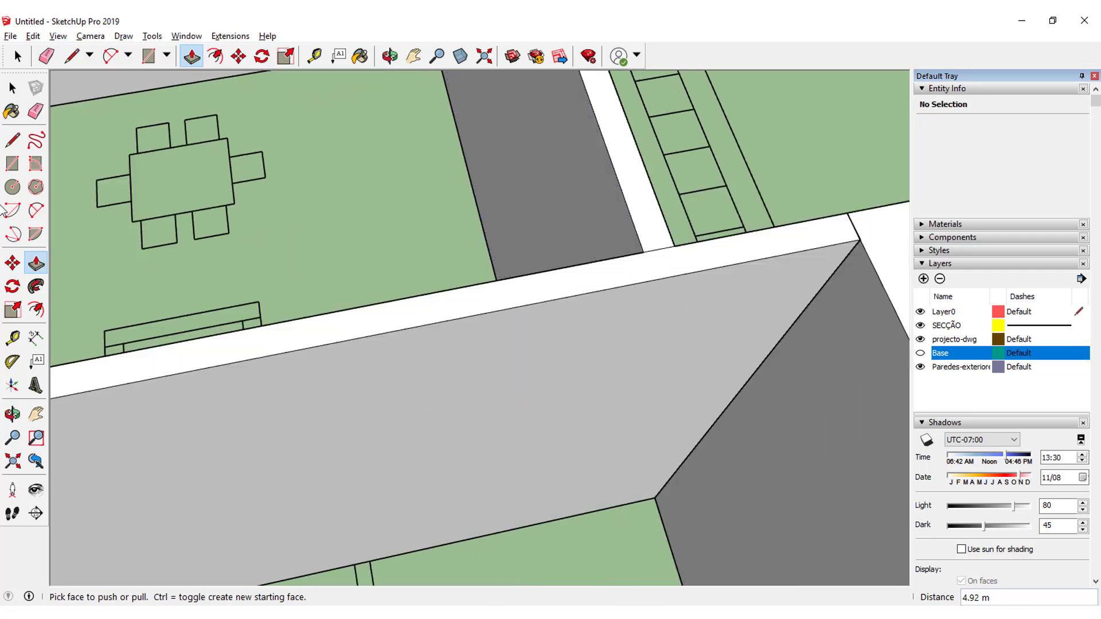
{"action": "left_click", "coordinate": [36, 111]}
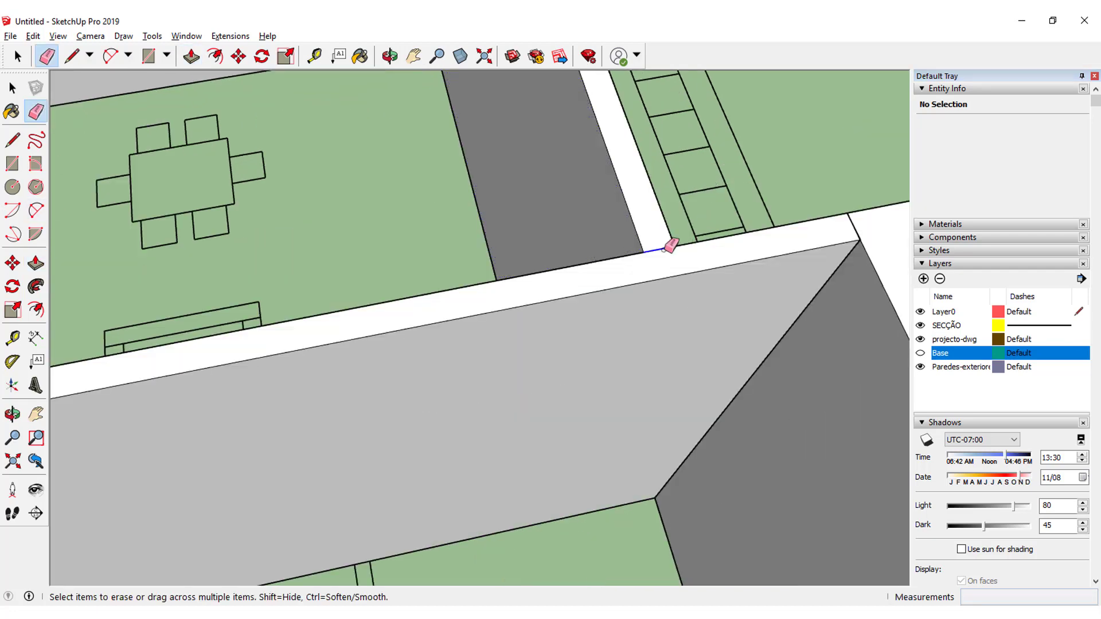
{"action": "scroll", "coordinate": [641, 373], "scroll_direction": "down", "scroll_amount": 1}
{"action": "mouse_move", "coordinate": [645, 372]}
{"action": "middle_mouse_down"}
{"action": "mouse_move", "coordinate": [567, 442]}
{"action": "mouse_move", "coordinate": [676, 168]}
{"action": "mouse_move", "coordinate": [713, 246]}
{"action": "mouse_move", "coordinate": [728, 94]}
{"action": "mouse_move", "coordinate": [675, 204]}
{"action": "mouse_move", "coordinate": [695, 143]}
{"action": "mouse_move", "coordinate": [701, 336]}
{"action": "mouse_move", "coordinate": [656, 145]}
{"action": "mouse_move", "coordinate": [577, 329]}
{"action": "mouse_move", "coordinate": [597, 364]}
{"action": "mouse_move", "coordinate": [599, 405]}
{"action": "mouse_move", "coordinate": [580, 227]}
{"action": "mouse_move", "coordinate": [603, 470]}
{"action": "mouse_move", "coordinate": [597, 398]}
{"action": "mouse_move", "coordinate": [584, 401]}
{"action": "mouse_move", "coordinate": [536, 258]}
{"action": "mouse_move", "coordinate": [475, 344]}
{"action": "mouse_move", "coordinate": [228, 413]}
{"action": "mouse_move", "coordinate": [386, 338]}
{"action": "middle_mouse_up"}
{"action": "key", "text": "e"}
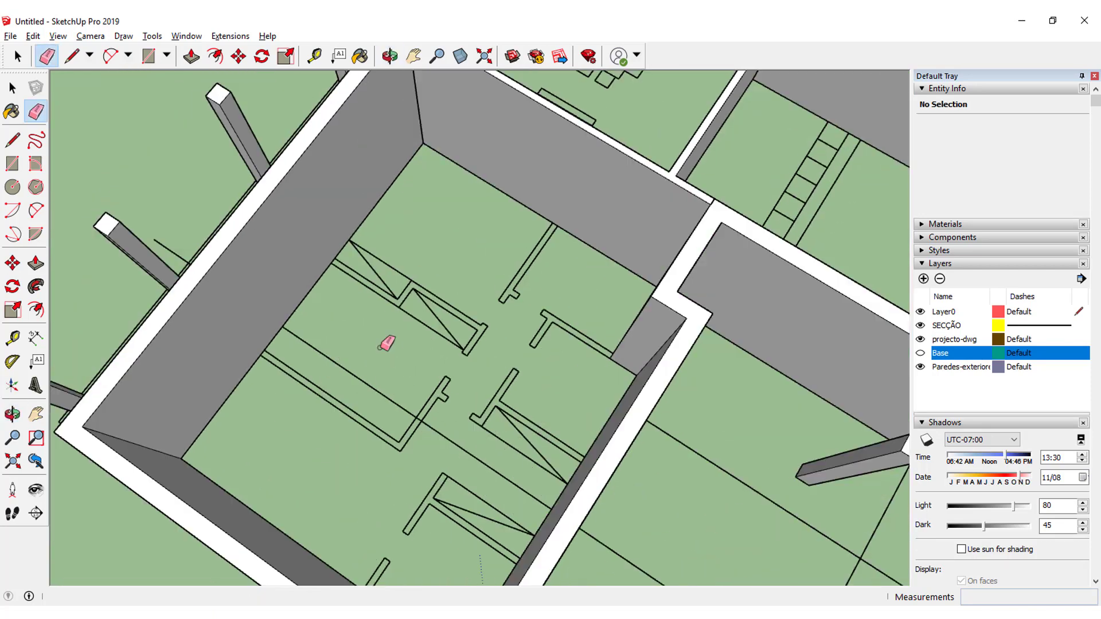
Draw a 6.70 × 0.15 m strip on the wall line and raise it 4.92 m
{"action": "left_click", "coordinate": [16, 164]}
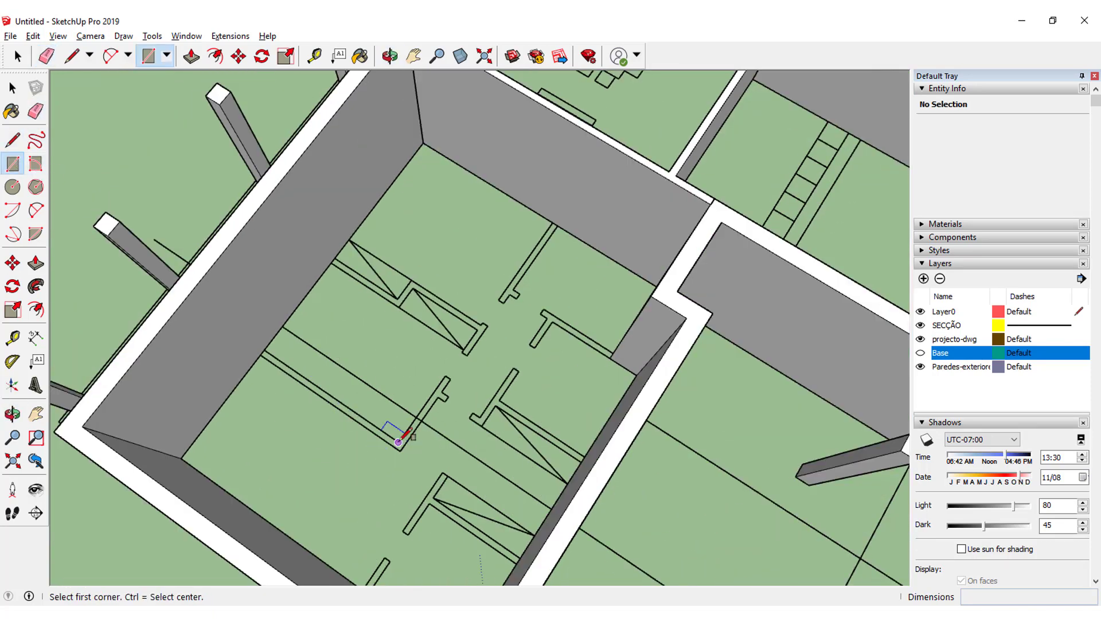
{"action": "left_click", "coordinate": [398, 441]}
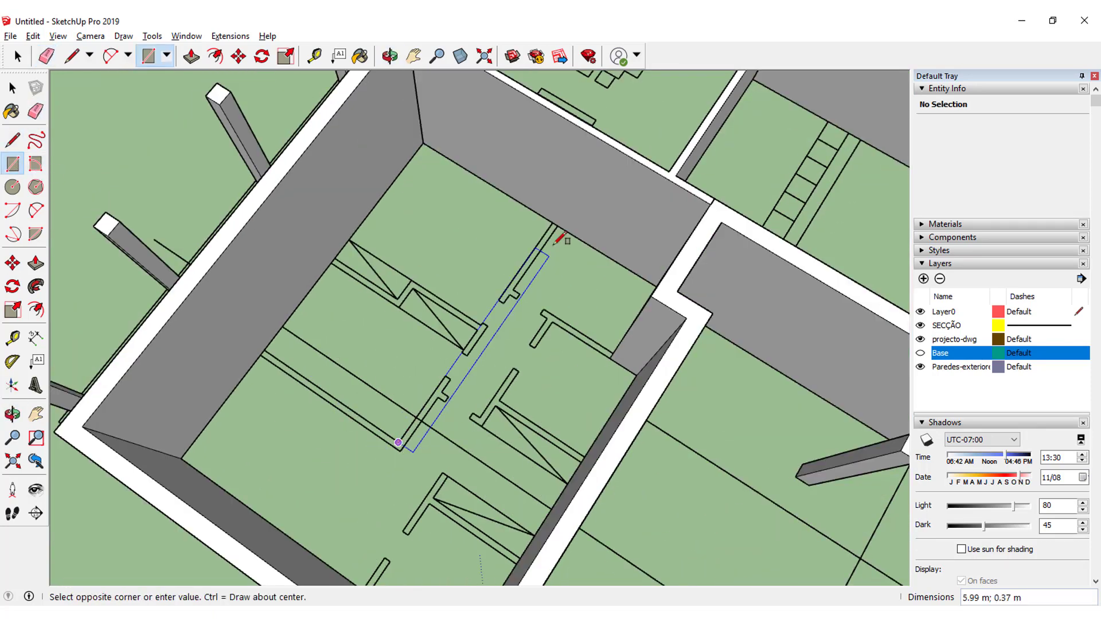
{"action": "left_click", "coordinate": [557, 225]}
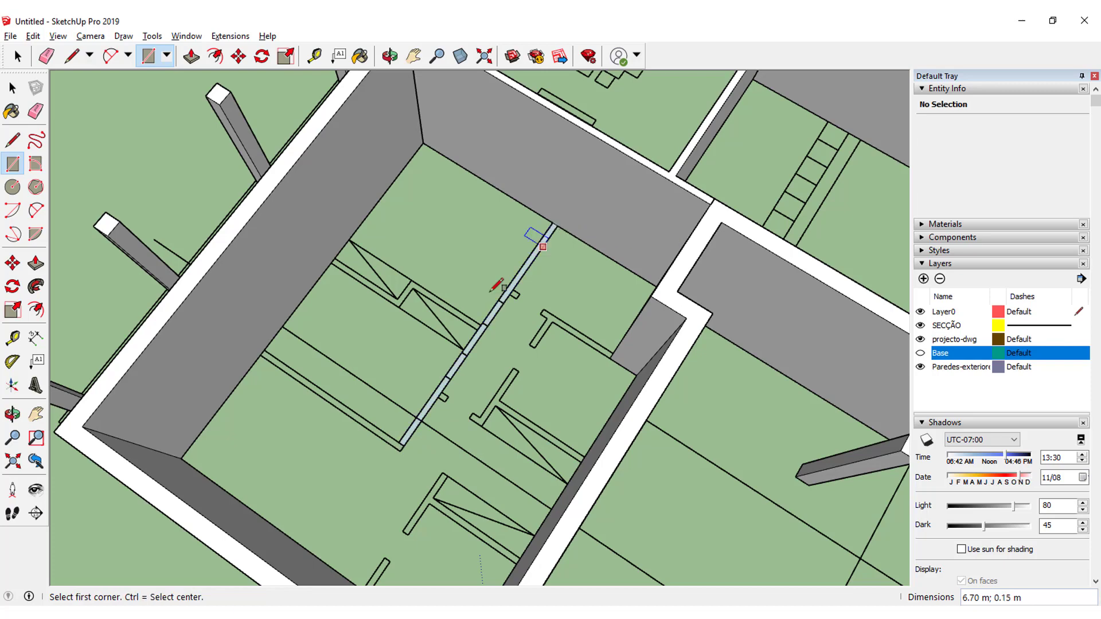
{"action": "left_click", "coordinate": [36, 264]}
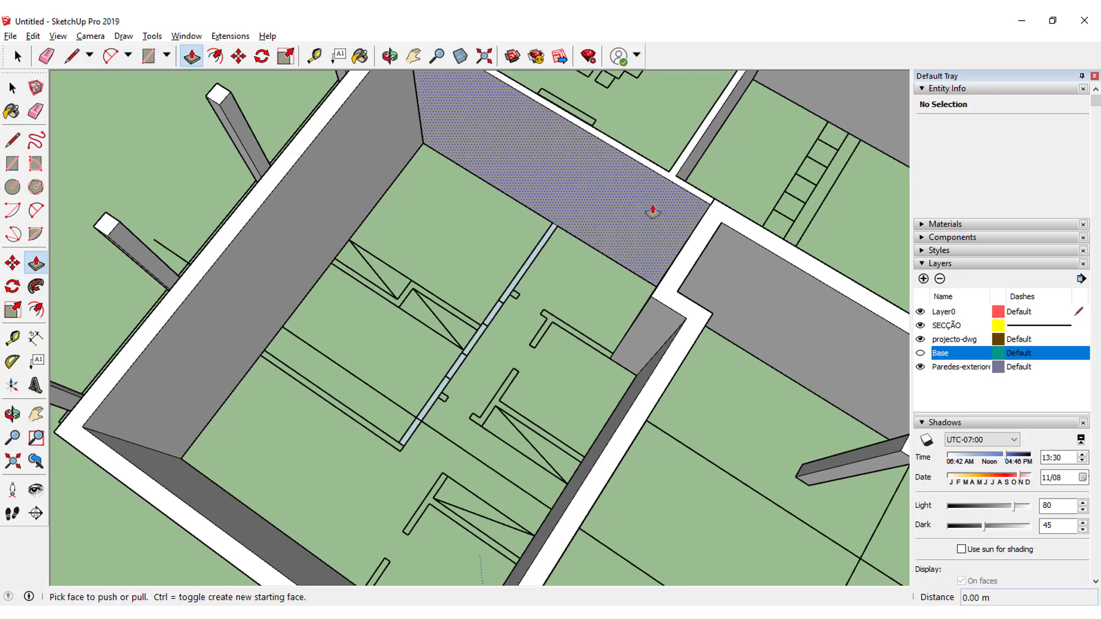
{"action": "left_click", "coordinate": [544, 246]}
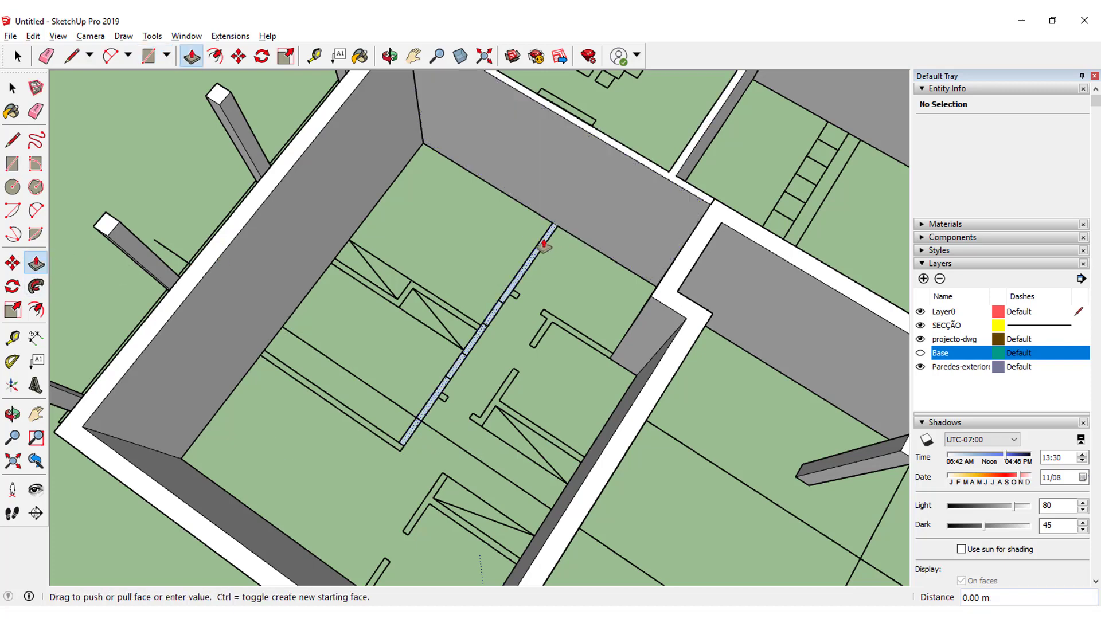
{"action": "left_click", "coordinate": [643, 168]}
{"action": "scroll", "coordinate": [609, 168], "scroll_direction": "up", "scroll_amount": 3}
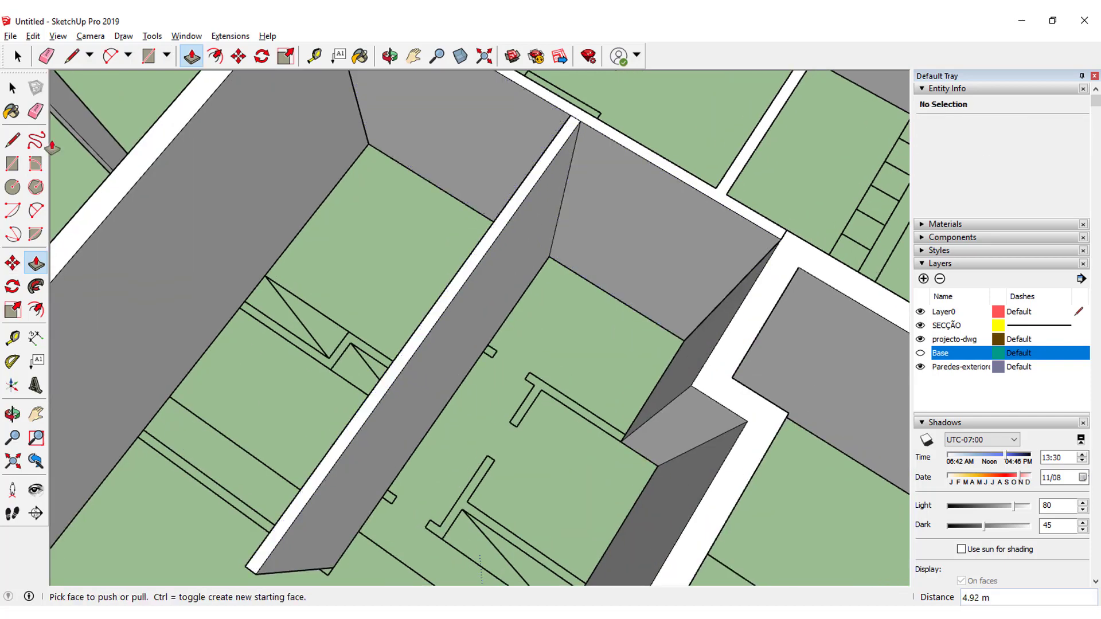
Orbit to a low eye-level view of the new wall junction, with the Eraser ready
{"action": "left_click", "coordinate": [36, 111]}
{"action": "scroll", "coordinate": [571, 126], "scroll_direction": "up", "scroll_amount": 5}
{"action": "scroll", "coordinate": [526, 189], "scroll_direction": "up", "scroll_amount": 2}
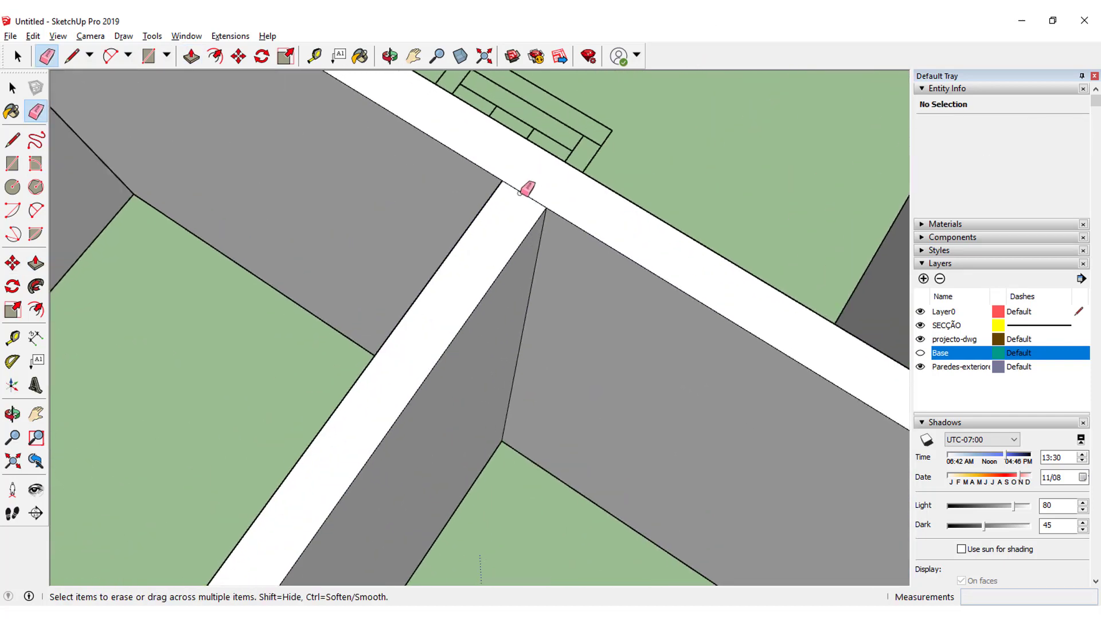
{"action": "mouse_move", "coordinate": [528, 189]}
{"action": "middle_mouse_down"}
{"action": "mouse_move", "coordinate": [543, 199]}
{"action": "mouse_move", "coordinate": [540, 302]}
{"action": "mouse_move", "coordinate": [552, 213]}
{"action": "middle_mouse_up"}
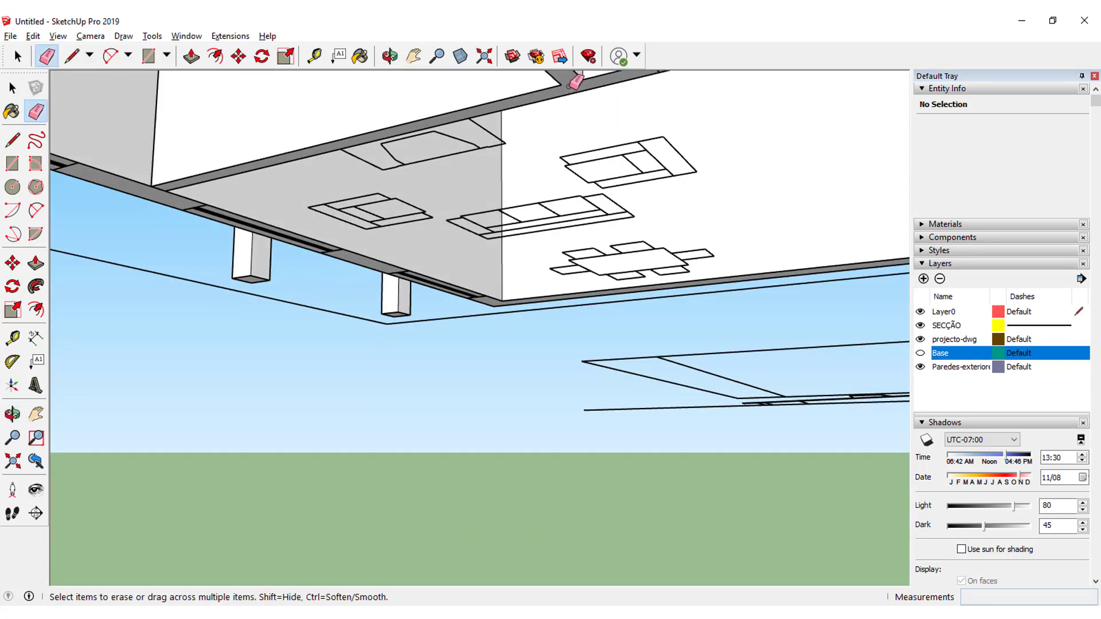
Pull the third wall's end face out a further 0.15 m to close the gap at its base
{"action": "scroll", "coordinate": [574, 82], "scroll_direction": "down", "scroll_amount": 3}
{"action": "mouse_move", "coordinate": [545, 221]}
{"action": "middle_mouse_down"}
{"action": "mouse_move", "coordinate": [510, 180]}
{"action": "mouse_move", "coordinate": [528, 356]}
{"action": "mouse_move", "coordinate": [521, 449]}
{"action": "middle_mouse_up"}
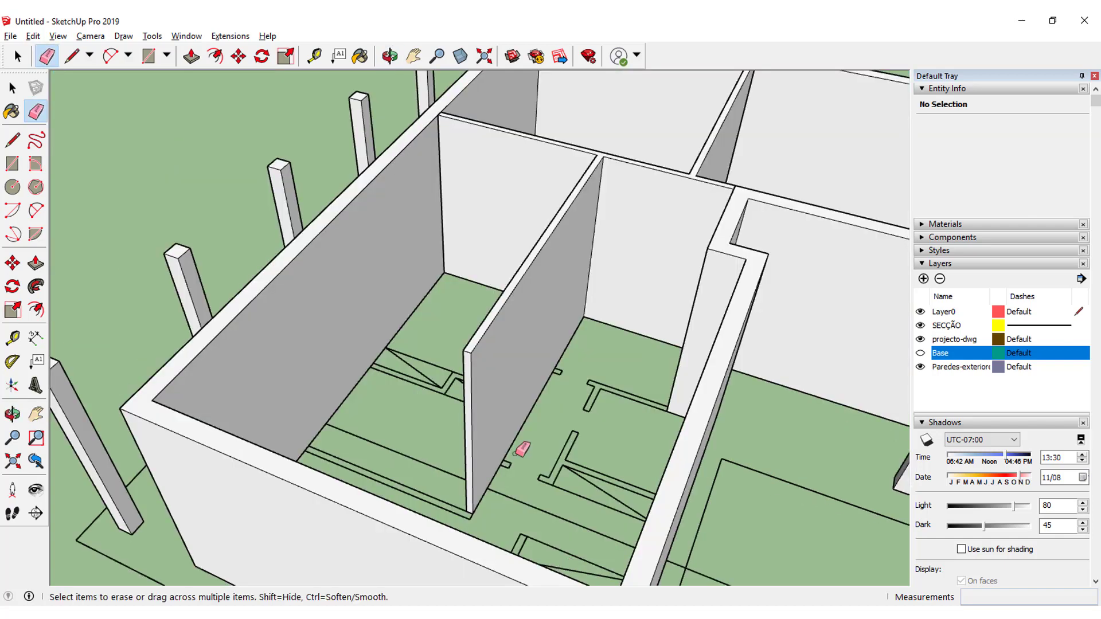
{"action": "scroll", "coordinate": [457, 534], "scroll_direction": "up", "scroll_amount": 4}
{"action": "scroll", "coordinate": [473, 491], "scroll_direction": "up", "scroll_amount": 1}
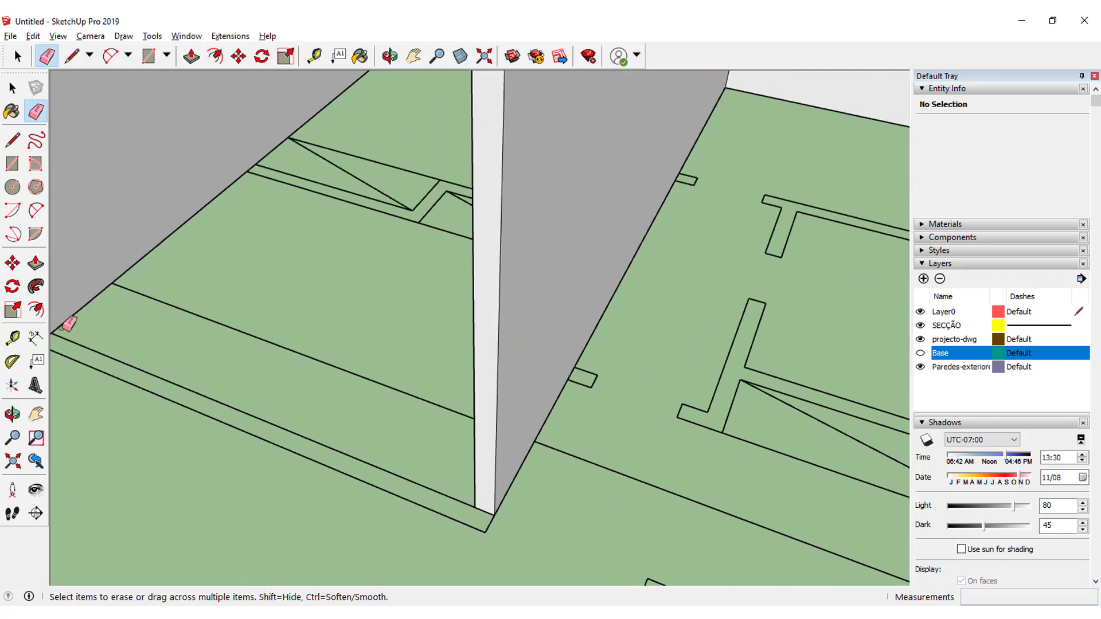
{"action": "left_click", "coordinate": [35, 262]}
{"action": "mouse_move", "coordinate": [489, 481]}
{"action": "left_mouse_down"}
{"action": "mouse_move", "coordinate": [489, 508]}
{"action": "mouse_move", "coordinate": [361, 484]}
{"action": "left_mouse_up"}
{"action": "mouse_move", "coordinate": [361, 485]}
{"action": "middle_mouse_down"}
{"action": "mouse_move", "coordinate": [726, 430]}
{"action": "mouse_move", "coordinate": [557, 511]}
{"action": "mouse_move", "coordinate": [641, 523]}
{"action": "middle_mouse_up"}
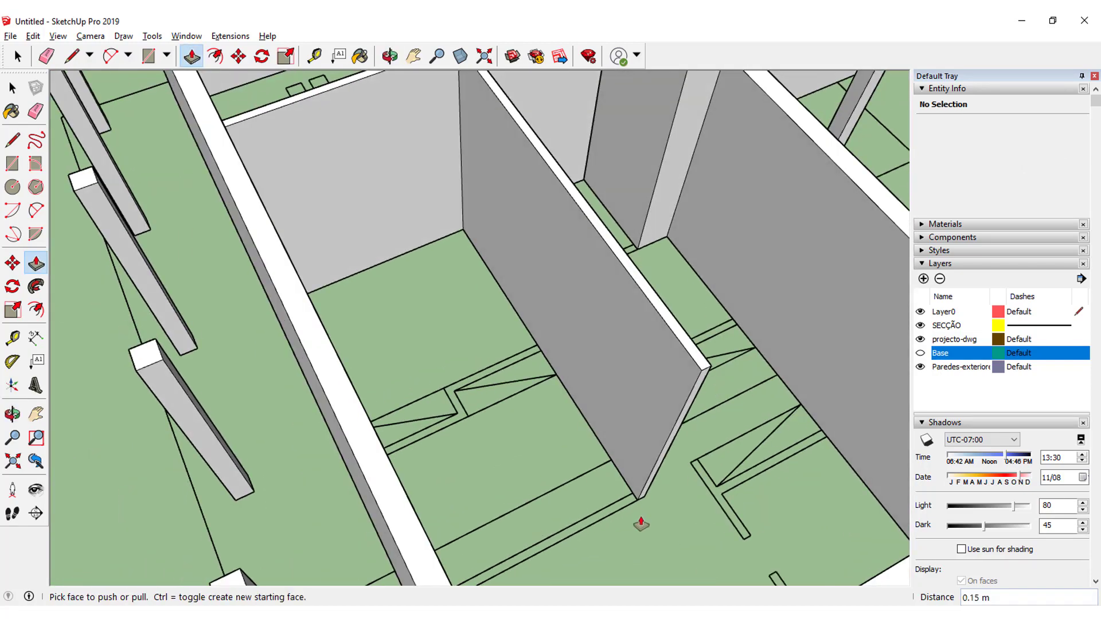
{"action": "scroll", "coordinate": [640, 523], "scroll_direction": "up", "scroll_amount": 2}
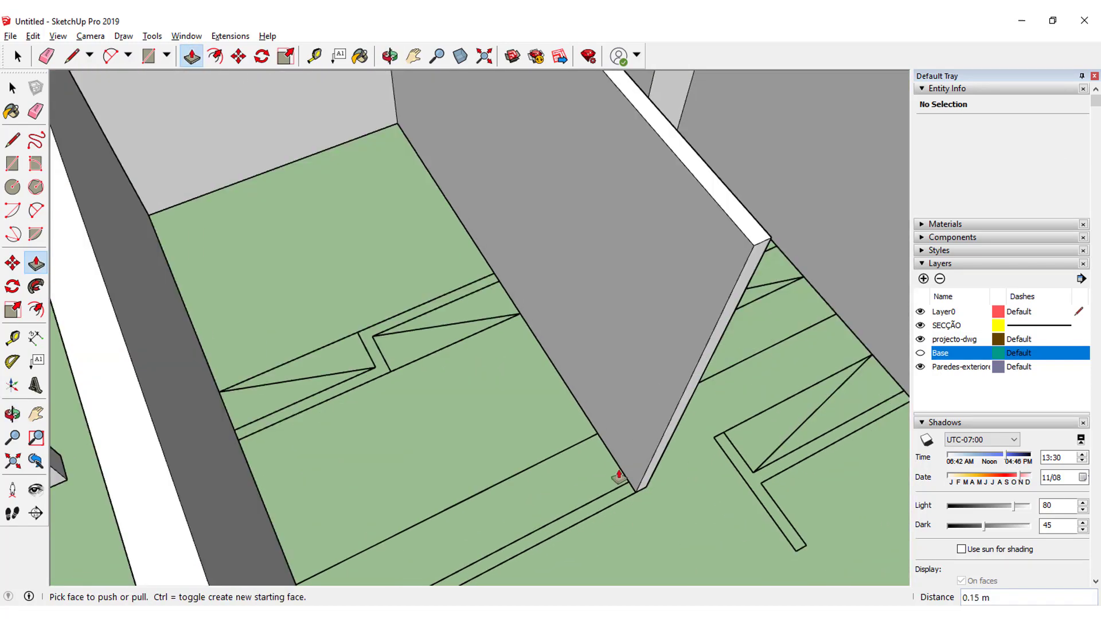
{"action": "left_click", "coordinate": [15, 168]}
{"action": "scroll", "coordinate": [633, 476], "scroll_direction": "down", "scroll_amount": 3}
Draw a thin wall footprint at the partition's end and pull it up into a wall
{"action": "middle_click_drag", "start_coordinate": [571, 546], "coordinate": [529, 546]}
{"action": "scroll", "coordinate": [529, 546], "scroll_direction": "up", "scroll_amount": 1}
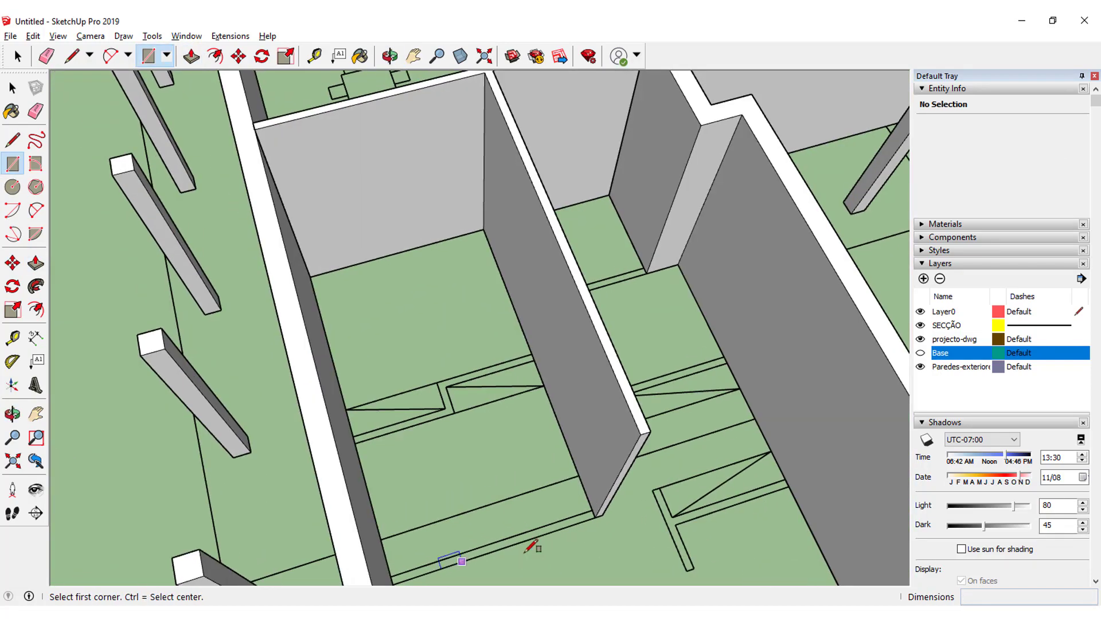
{"action": "scroll", "coordinate": [597, 509], "scroll_direction": "up", "scroll_amount": 1}
{"action": "scroll", "coordinate": [596, 504], "scroll_direction": "up", "scroll_amount": 1}
{"action": "left_click", "coordinate": [592, 510]}
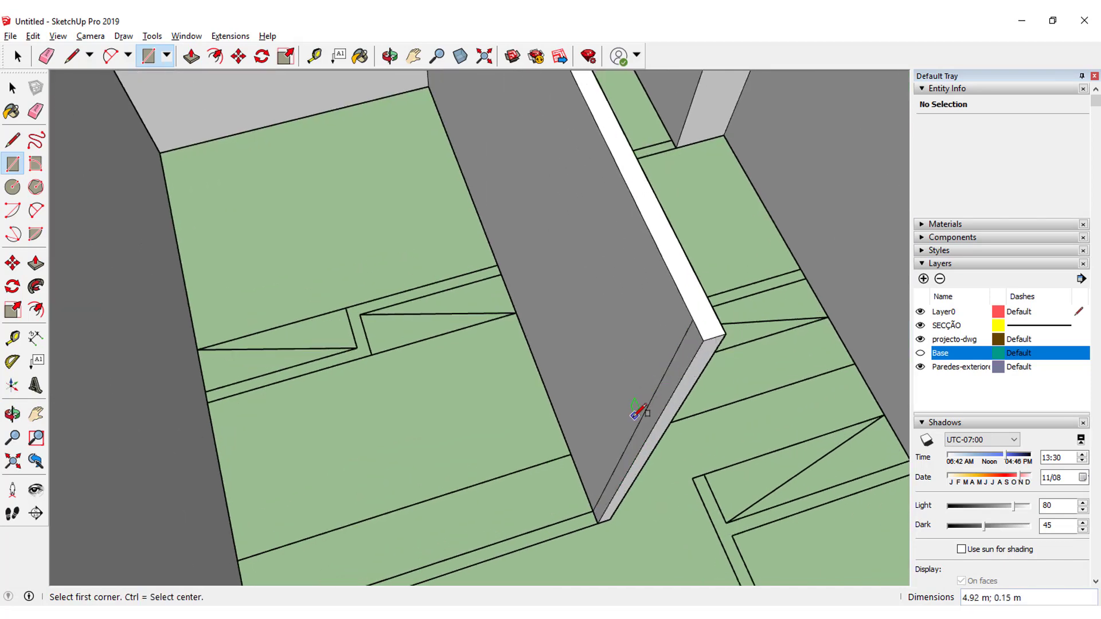
{"action": "middle_click_drag", "start_coordinate": [512, 452], "coordinate": [540, 300]}
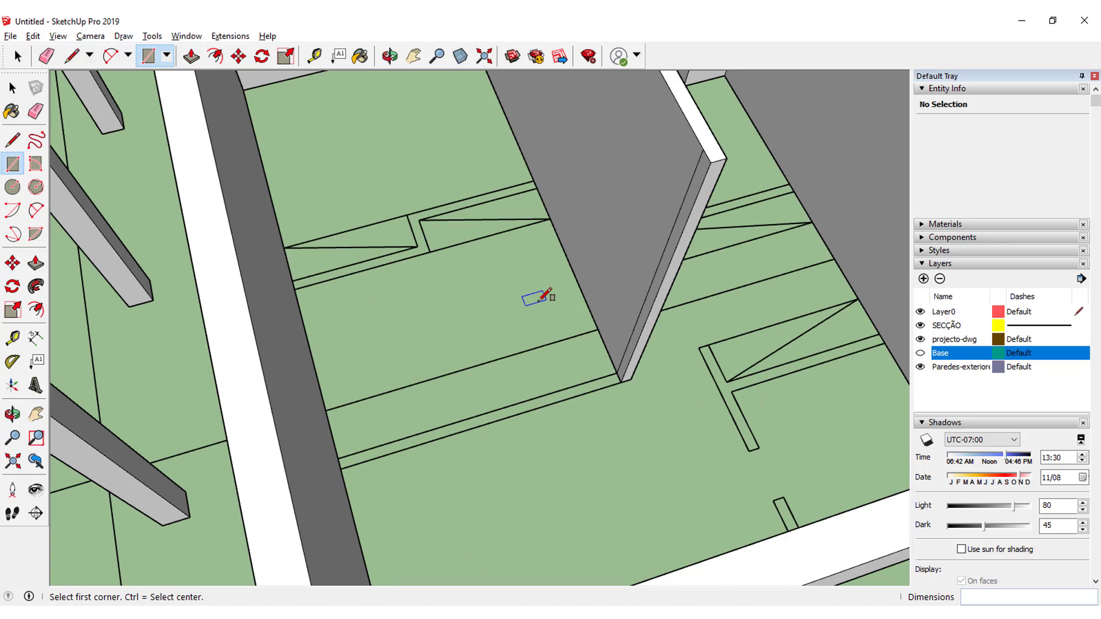
{"action": "left_click", "coordinate": [35, 265]}
{"action": "left_click_drag", "start_coordinate": [690, 191], "coordinate": [228, 285]}
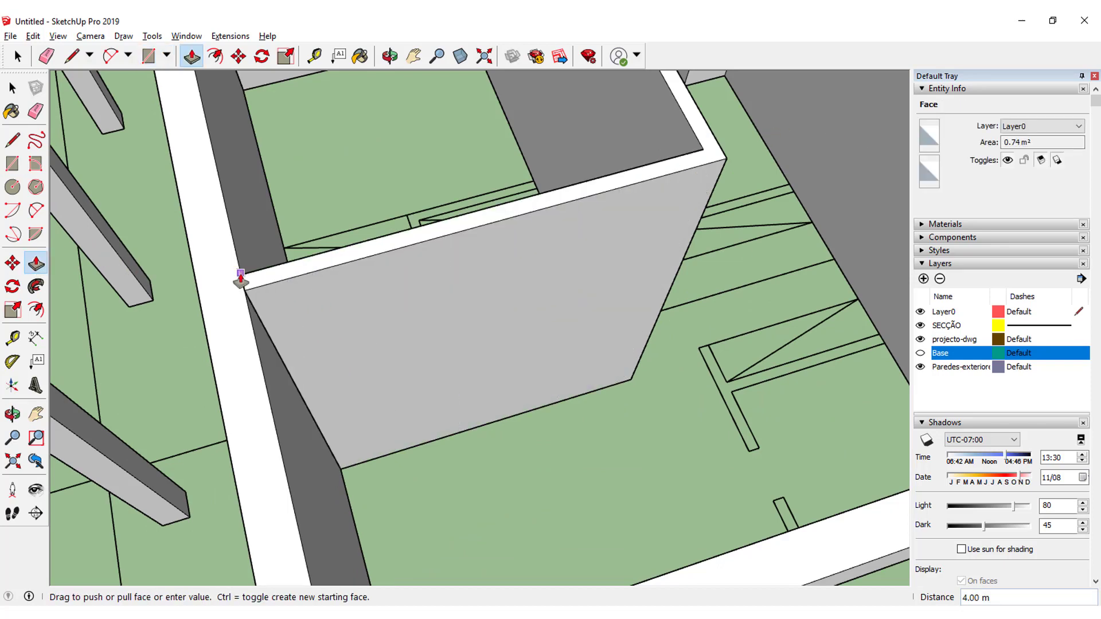
{"action": "left_click", "coordinate": [240, 279]}
Orbit around the new wall and view the room walls from above
{"action": "scroll", "coordinate": [388, 305], "scroll_direction": "down", "scroll_amount": 3}
{"action": "scroll", "coordinate": [307, 303], "scroll_direction": "up", "scroll_amount": 5}
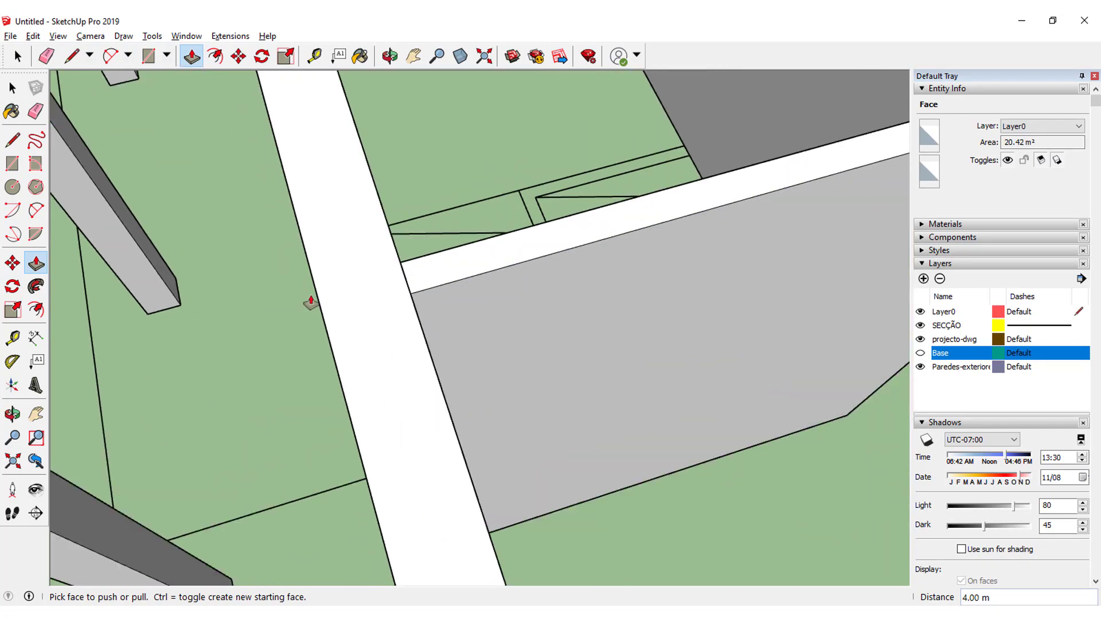
{"action": "scroll", "coordinate": [417, 302], "scroll_direction": "up", "scroll_amount": 2}
{"action": "mouse_move", "coordinate": [417, 302]}
{"action": "middle_mouse_down"}
{"action": "mouse_move", "coordinate": [545, 292]}
{"action": "mouse_move", "coordinate": [388, 255]}
{"action": "mouse_move", "coordinate": [457, 290]}
{"action": "middle_mouse_up"}
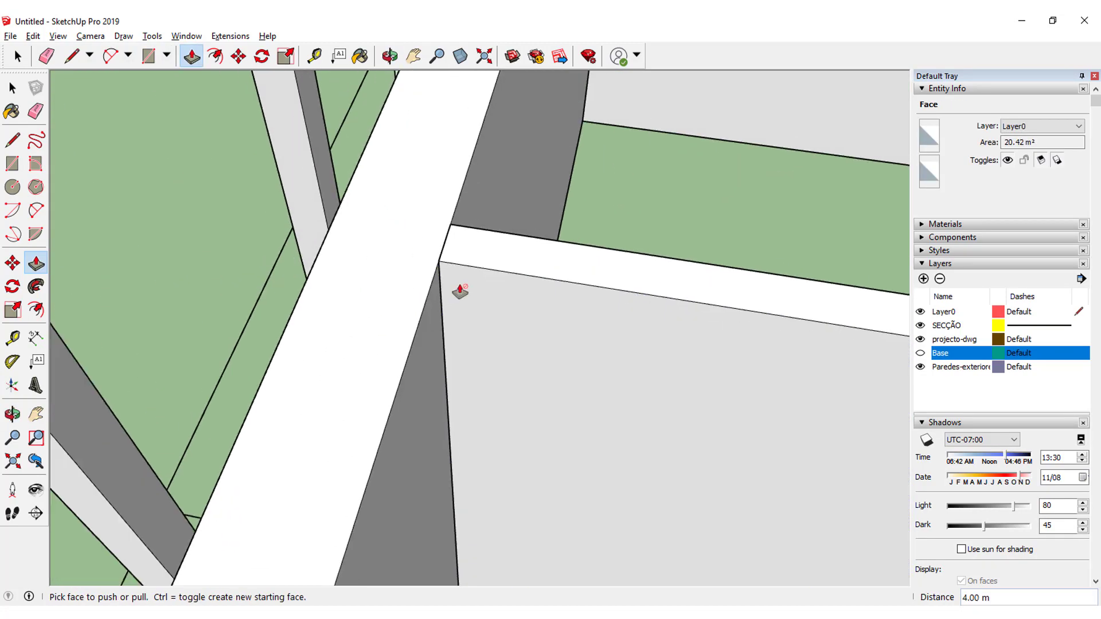
{"action": "scroll", "coordinate": [467, 302], "scroll_direction": "down", "scroll_amount": 5}
{"action": "mouse_move", "coordinate": [846, 306]}
{"action": "middle_mouse_down"}
{"action": "mouse_move", "coordinate": [720, 253]}
{"action": "mouse_move", "coordinate": [572, 255]}
{"action": "mouse_move", "coordinate": [748, 299]}
{"action": "middle_mouse_up"}
{"action": "scroll", "coordinate": [748, 299], "scroll_direction": "down", "scroll_amount": 3}
{"action": "scroll", "coordinate": [607, 337], "scroll_direction": "up", "scroll_amount": 4}
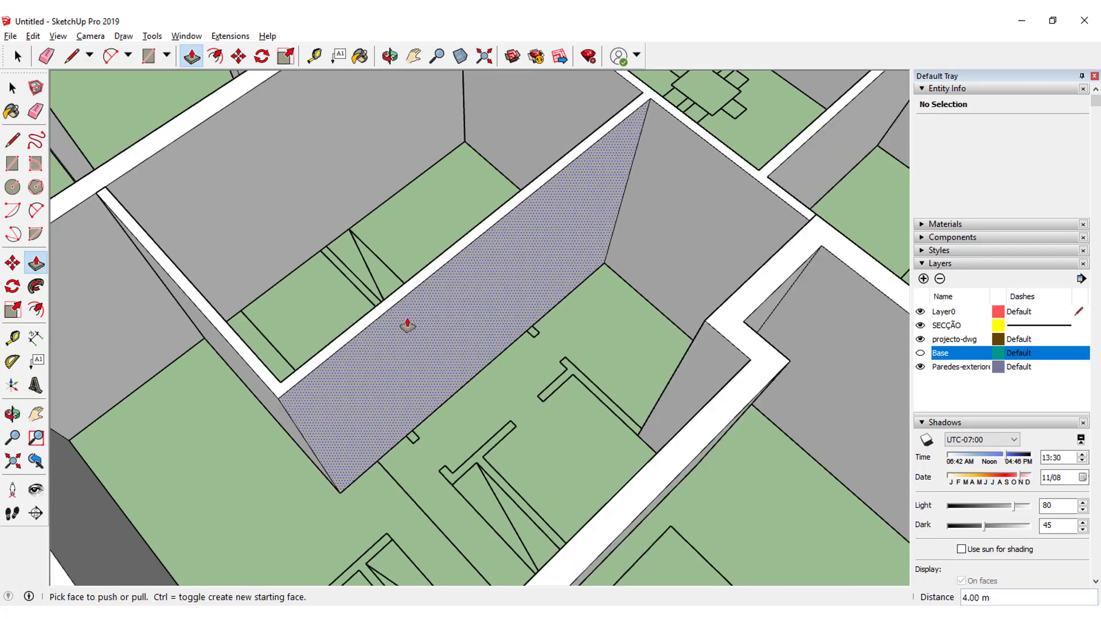
Draw a 2.90 × 0.15 m strip from the floor notch and raise it 4.92 m
{"action": "left_click", "coordinate": [13, 165]}
{"action": "scroll", "coordinate": [678, 393], "scroll_direction": "up", "scroll_amount": 2}
{"action": "scroll", "coordinate": [519, 326], "scroll_direction": "up", "scroll_amount": 3}
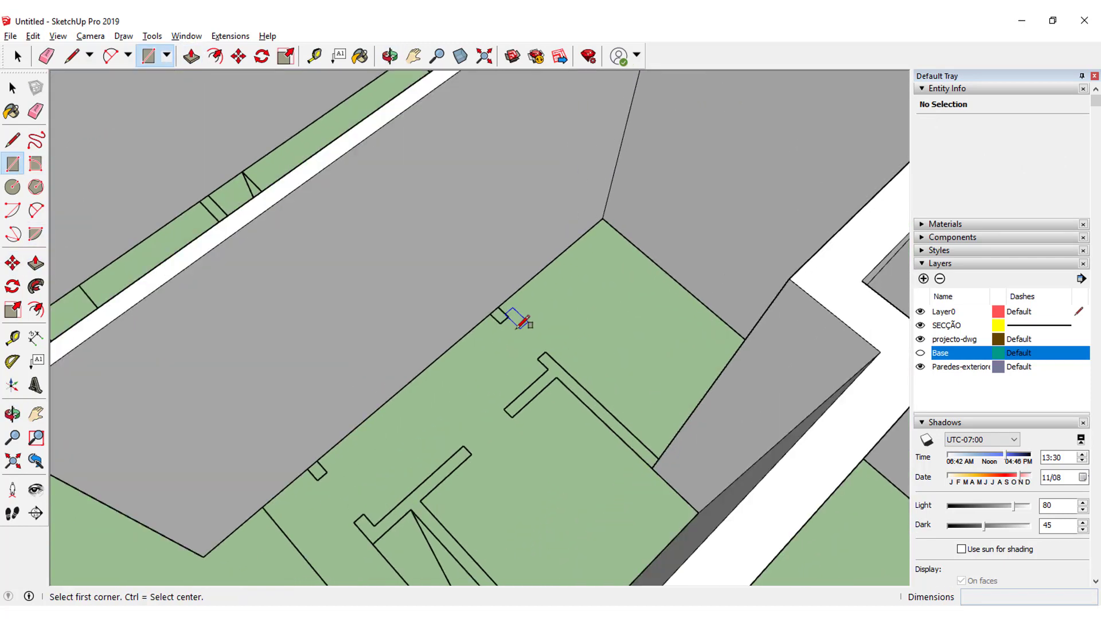
{"action": "left_click", "coordinate": [497, 306]}
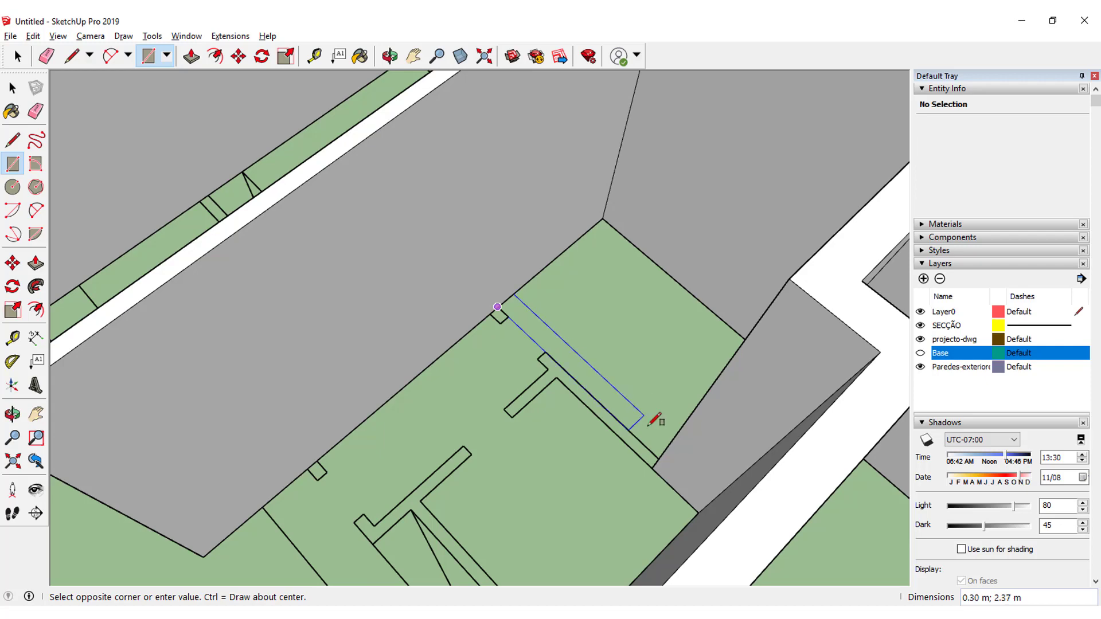
{"action": "left_click", "coordinate": [652, 468]}
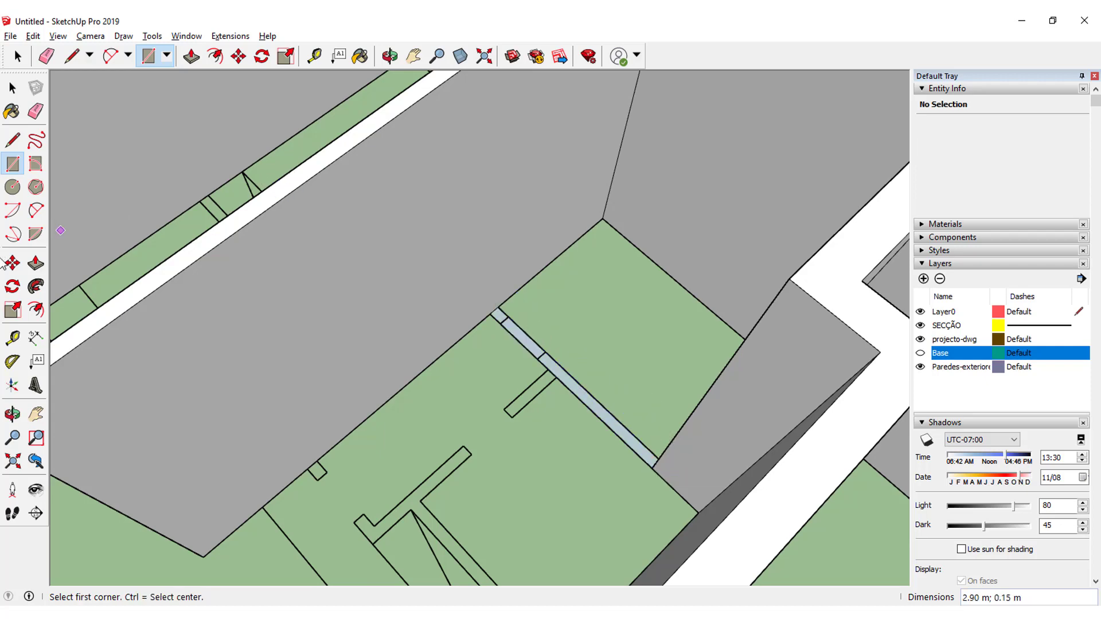
{"action": "left_click", "coordinate": [36, 263]}
{"action": "left_click", "coordinate": [499, 316]}
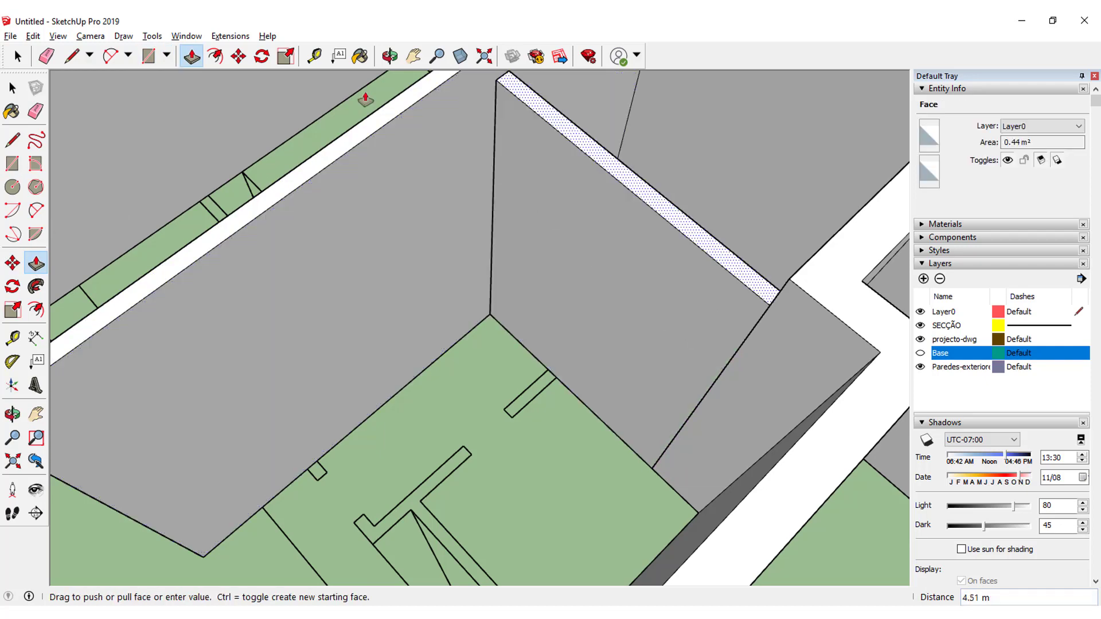
{"action": "left_click", "coordinate": [370, 131]}
{"action": "middle_click_drag", "start_coordinate": [369, 140], "coordinate": [189, 189]}
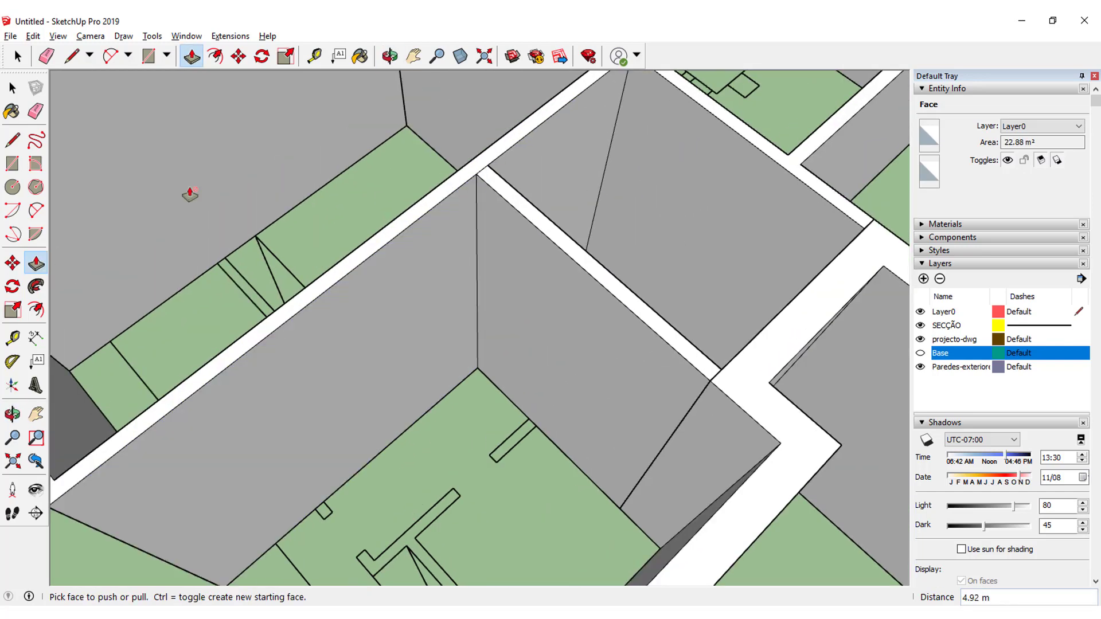
{"action": "left_click", "coordinate": [36, 110]}
{"action": "scroll", "coordinate": [545, 183], "scroll_direction": "up", "scroll_amount": 3}
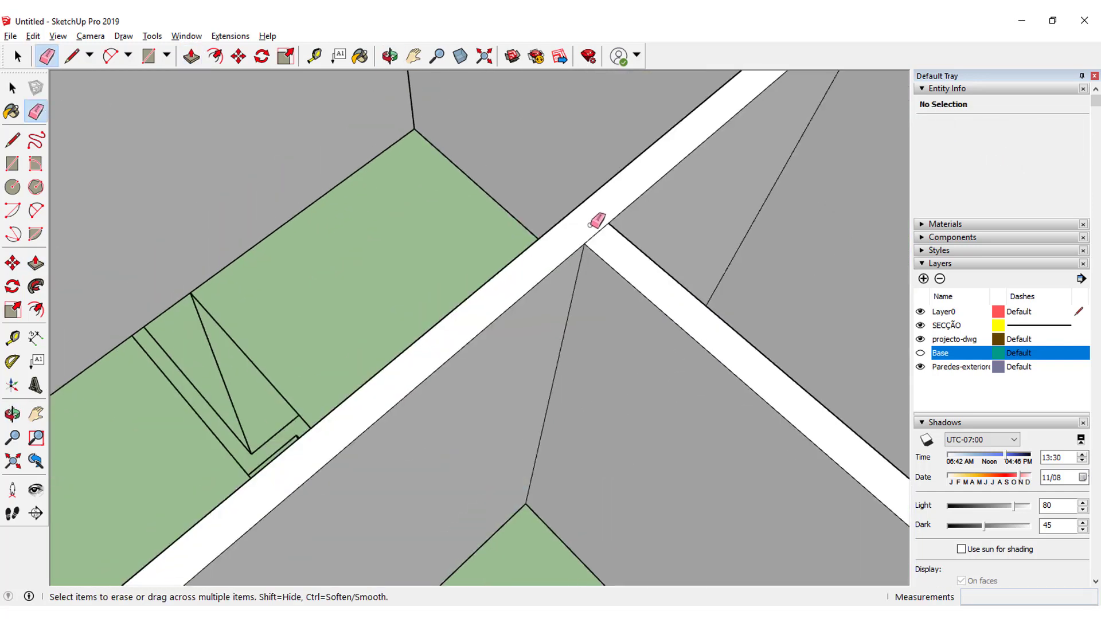
{"action": "mouse_move", "coordinate": [602, 232]}
{"action": "middle_mouse_down"}
{"action": "mouse_move", "coordinate": [521, 312]}
{"action": "mouse_move", "coordinate": [521, 455]}
{"action": "middle_mouse_up"}
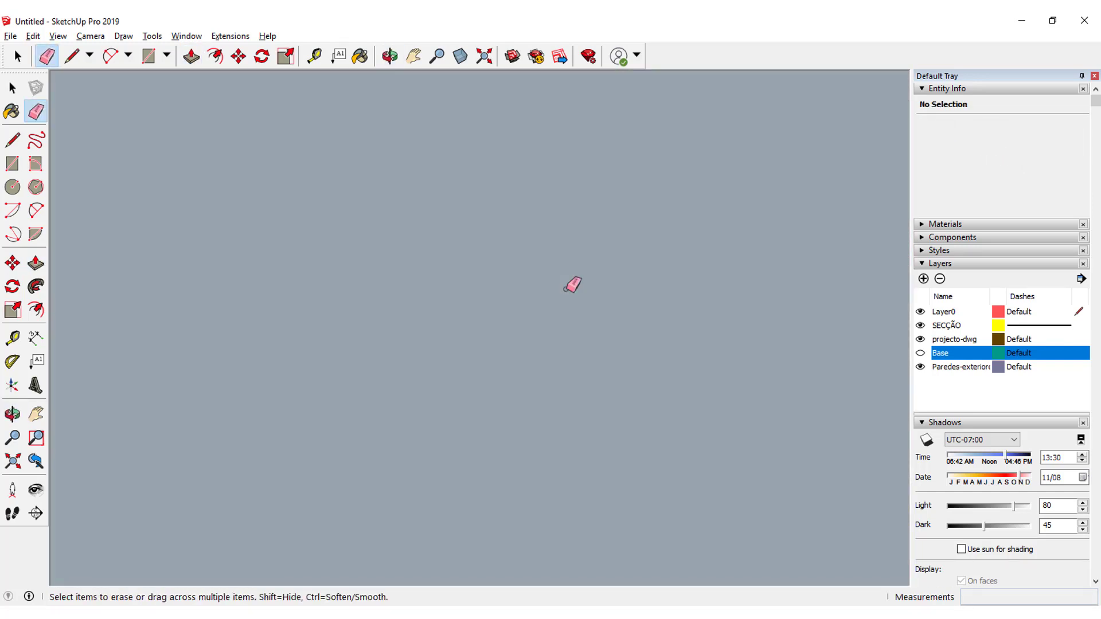
{"action": "mouse_move", "coordinate": [573, 282]}
{"action": "middle_mouse_down"}
{"action": "mouse_move", "coordinate": [575, 218]}
{"action": "mouse_move", "coordinate": [555, 398]}
{"action": "mouse_move", "coordinate": [577, 356]}
{"action": "mouse_move", "coordinate": [545, 295]}
{"action": "middle_mouse_up"}
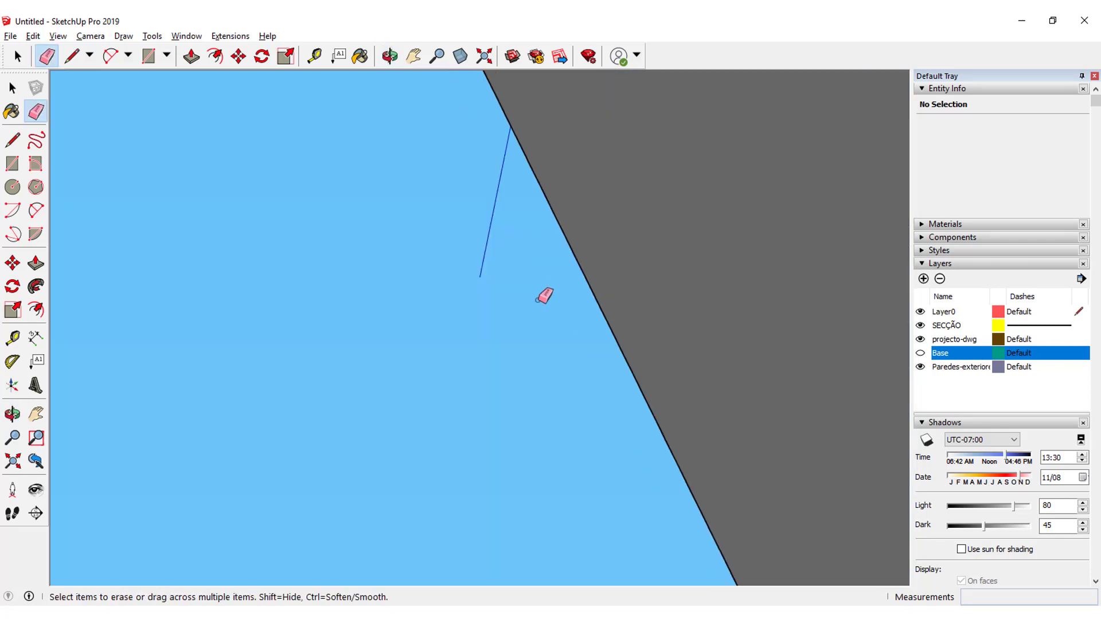
{"action": "scroll", "coordinate": [556, 304], "scroll_direction": "down", "scroll_amount": 2}
{"action": "scroll", "coordinate": [572, 315], "scroll_direction": "down", "scroll_amount": 2}
{"action": "scroll", "coordinate": [636, 336], "scroll_direction": "down", "scroll_amount": 2}
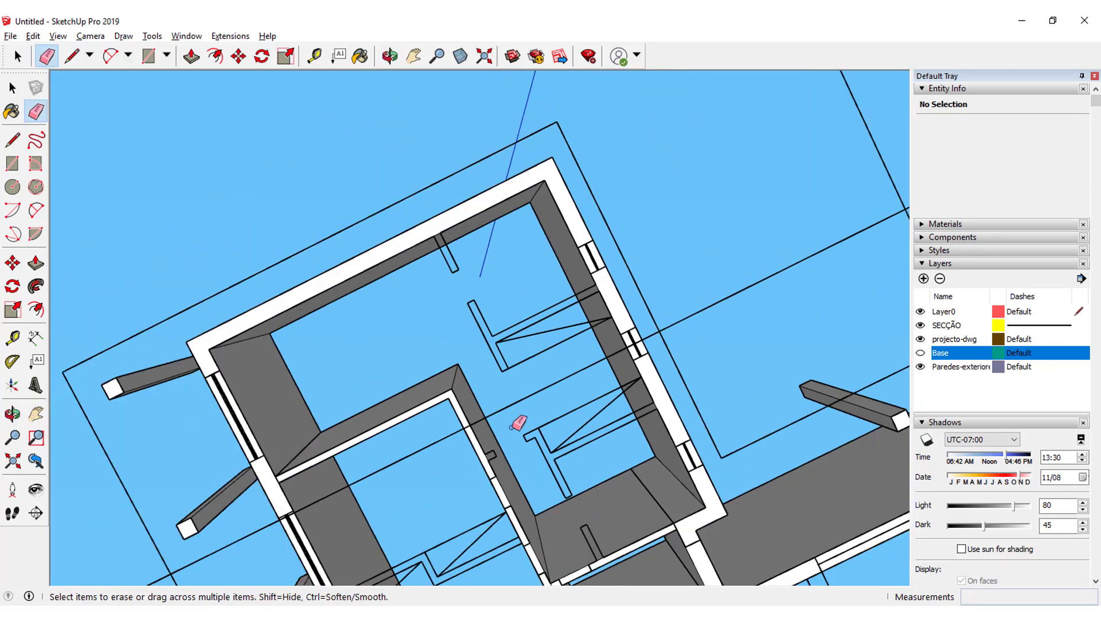
{"action": "scroll", "coordinate": [518, 422], "scroll_direction": "down", "scroll_amount": 2}
{"action": "scroll", "coordinate": [504, 206], "scroll_direction": "up", "scroll_amount": 2}
{"action": "scroll", "coordinate": [582, 304], "scroll_direction": "up", "scroll_amount": 2}
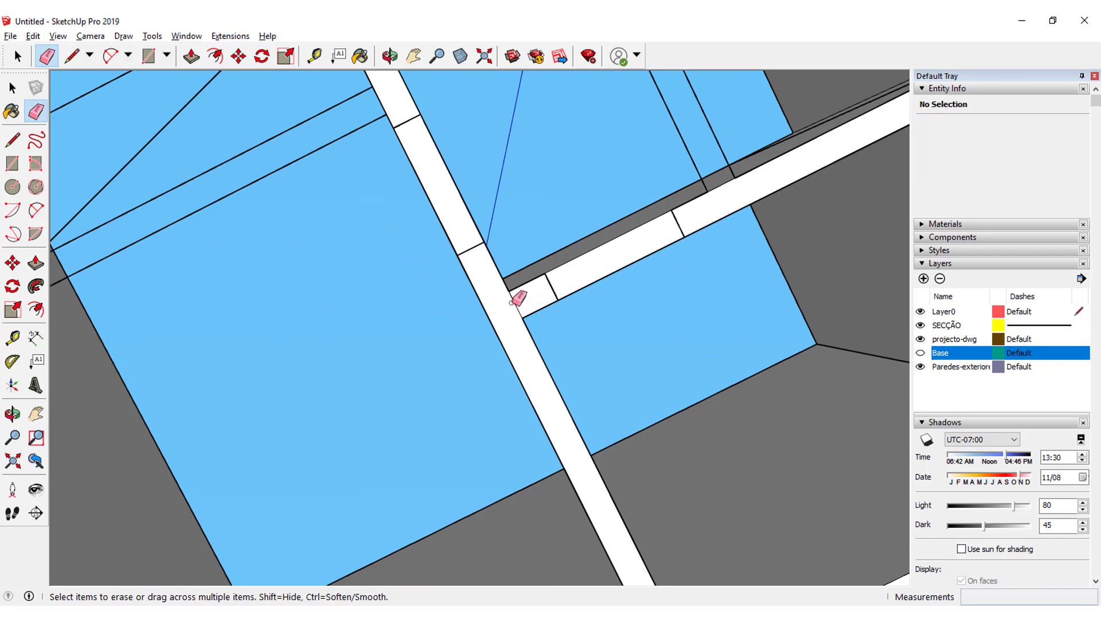
{"action": "scroll", "coordinate": [515, 300], "scroll_direction": "down", "scroll_amount": 2}
{"action": "scroll", "coordinate": [516, 287], "scroll_direction": "down", "scroll_amount": 2}
{"action": "mouse_move", "coordinate": [545, 258]}
{"action": "middle_mouse_down"}
{"action": "mouse_move", "coordinate": [545, 143]}
{"action": "mouse_move", "coordinate": [483, 430]}
{"action": "middle_mouse_up"}
{"action": "scroll", "coordinate": [501, 410], "scroll_direction": "up", "scroll_amount": 3}
{"action": "scroll", "coordinate": [501, 402], "scroll_direction": "up", "scroll_amount": 2}
{"action": "scroll", "coordinate": [499, 348], "scroll_direction": "up", "scroll_amount": 2}
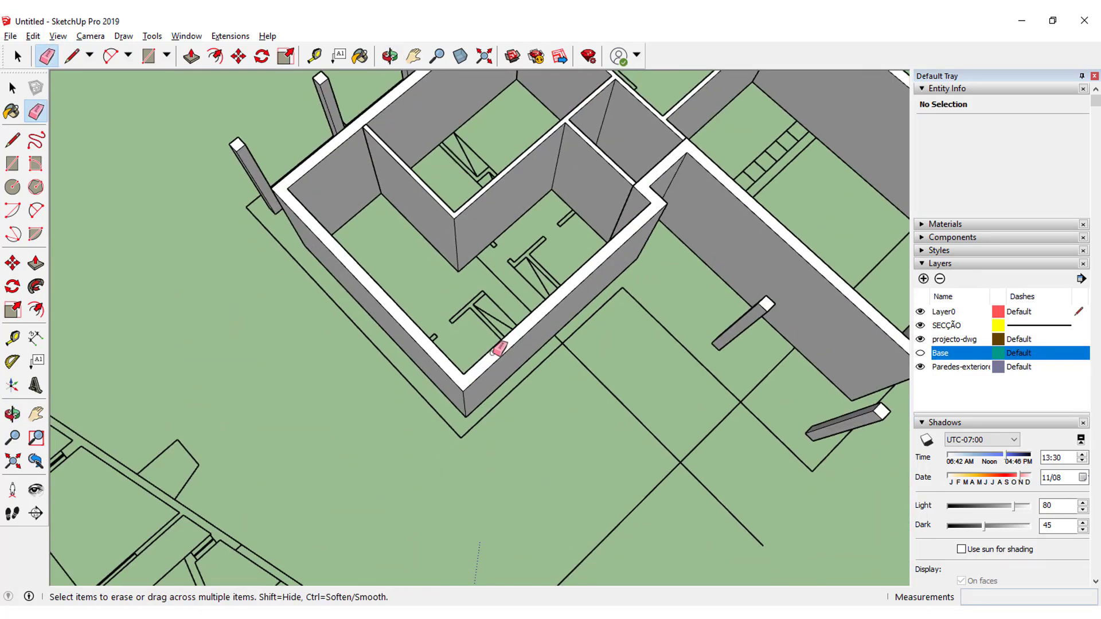
{"action": "scroll", "coordinate": [497, 348], "scroll_direction": "up", "scroll_amount": 2}
{"action": "middle_click_drag", "start_coordinate": [467, 294], "coordinate": [430, 381]}
{"action": "scroll", "coordinate": [429, 381], "scroll_direction": "up", "scroll_amount": 2}
{"action": "scroll", "coordinate": [406, 405], "scroll_direction": "up", "scroll_amount": 2}
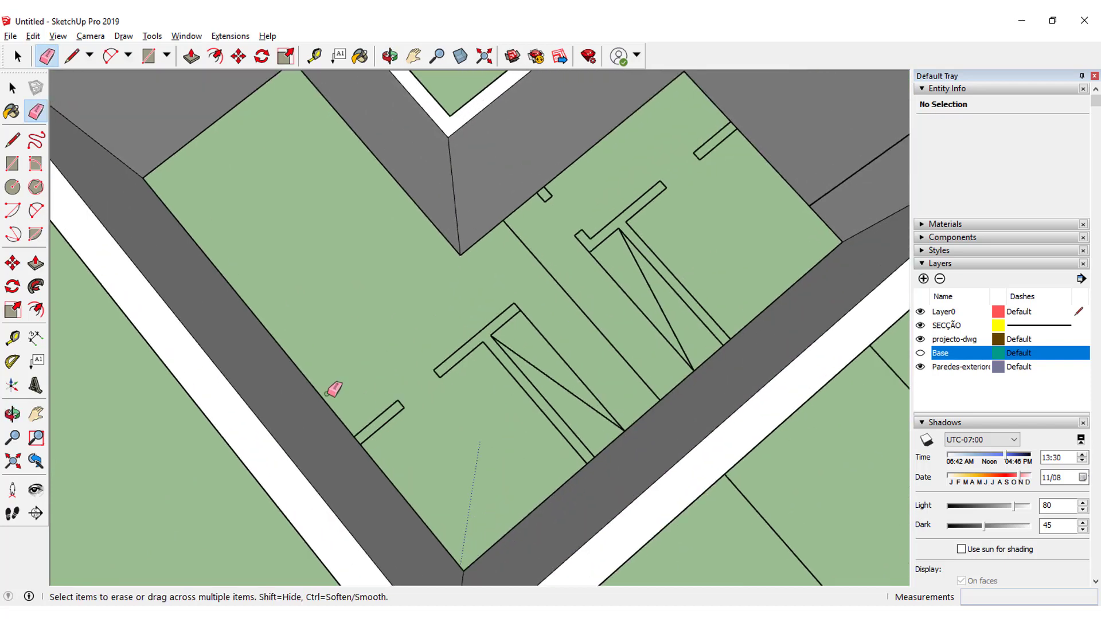
{"action": "left_click", "coordinate": [14, 167]}
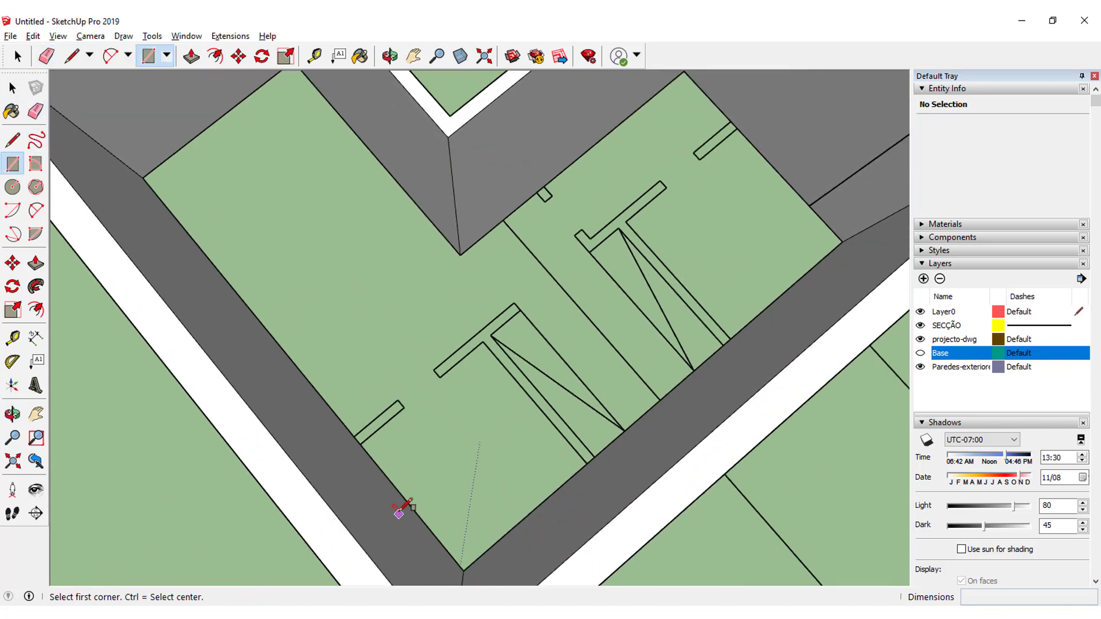
{"action": "left_click", "coordinate": [353, 436]}
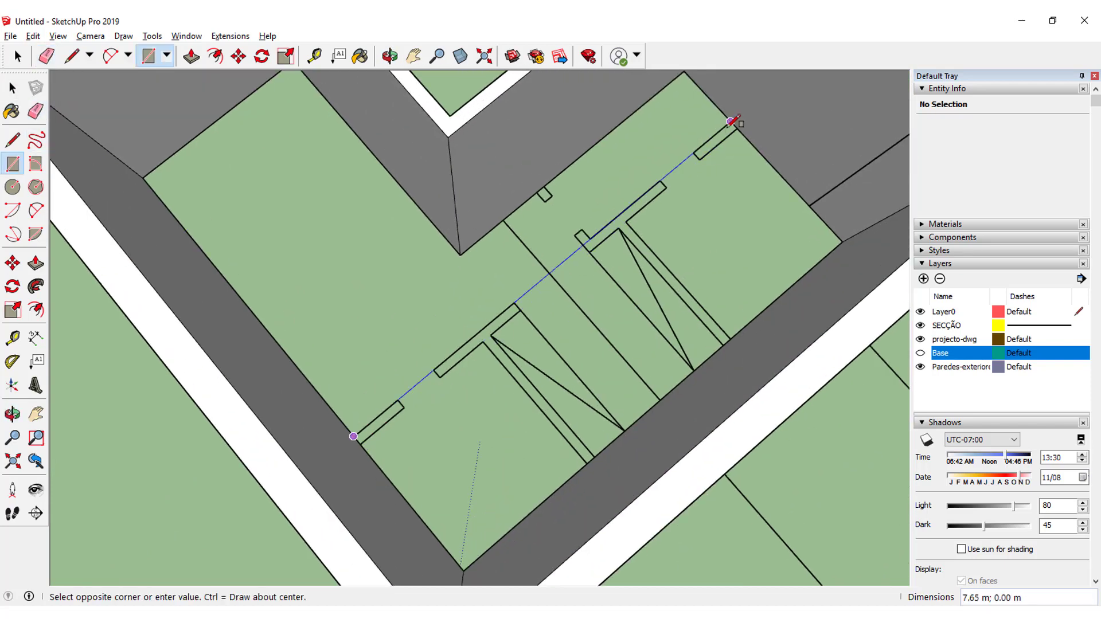
{"action": "left_click", "coordinate": [738, 128]}
{"action": "scroll", "coordinate": [436, 344], "scroll_direction": "down", "scroll_amount": 2}
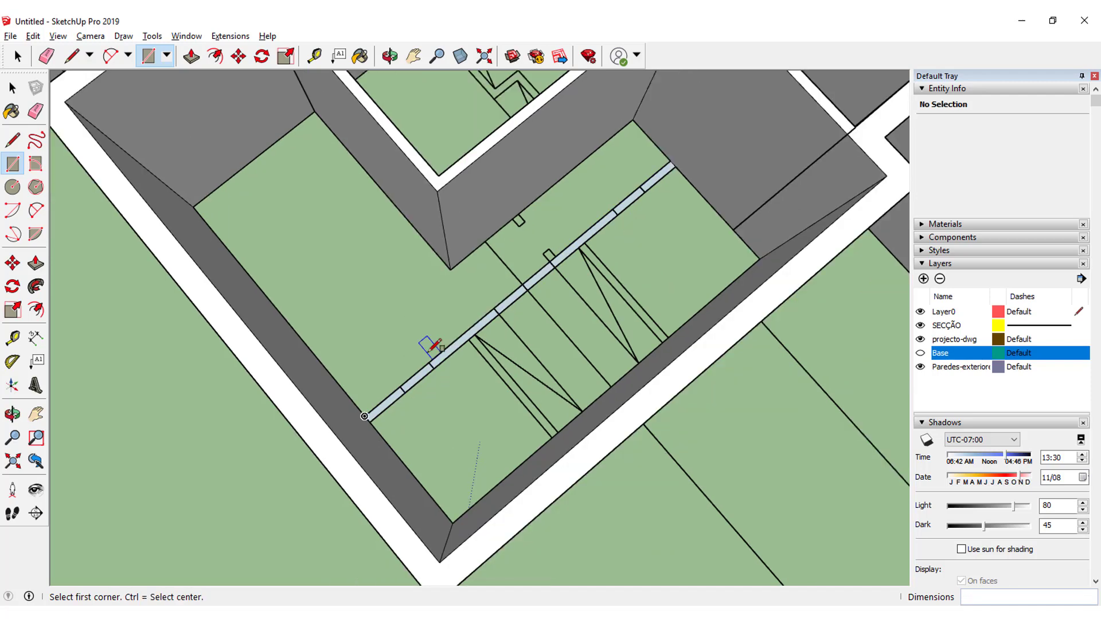
{"action": "left_click", "coordinate": [35, 264]}
{"action": "left_click", "coordinate": [596, 241]}
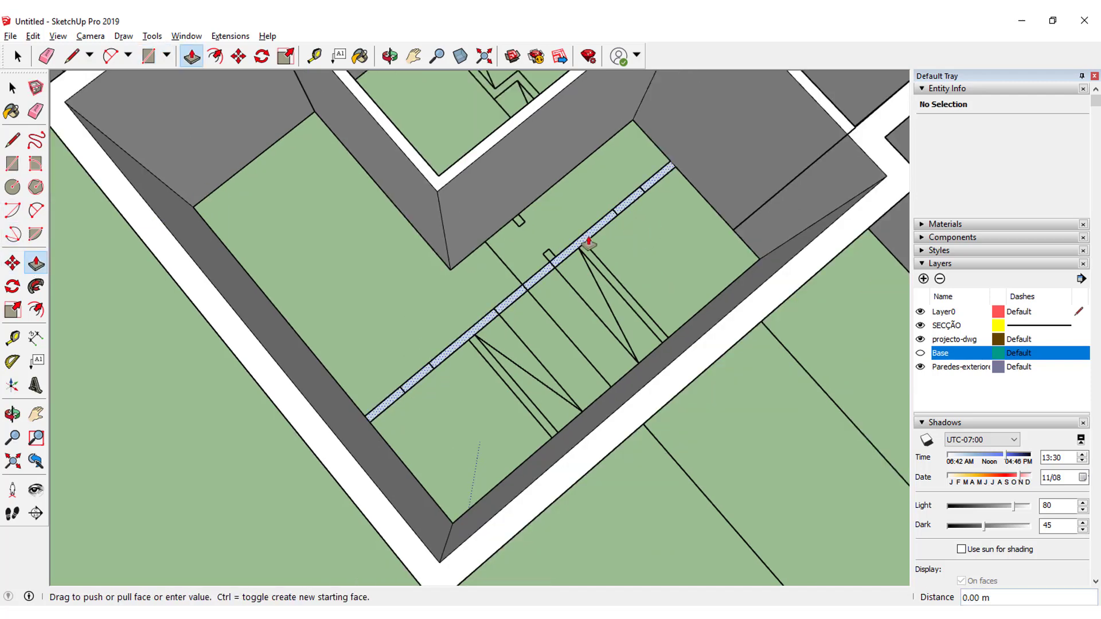
{"action": "left_click", "coordinate": [439, 178]}
{"action": "middle_click_drag", "start_coordinate": [439, 178], "coordinate": [682, 143]}
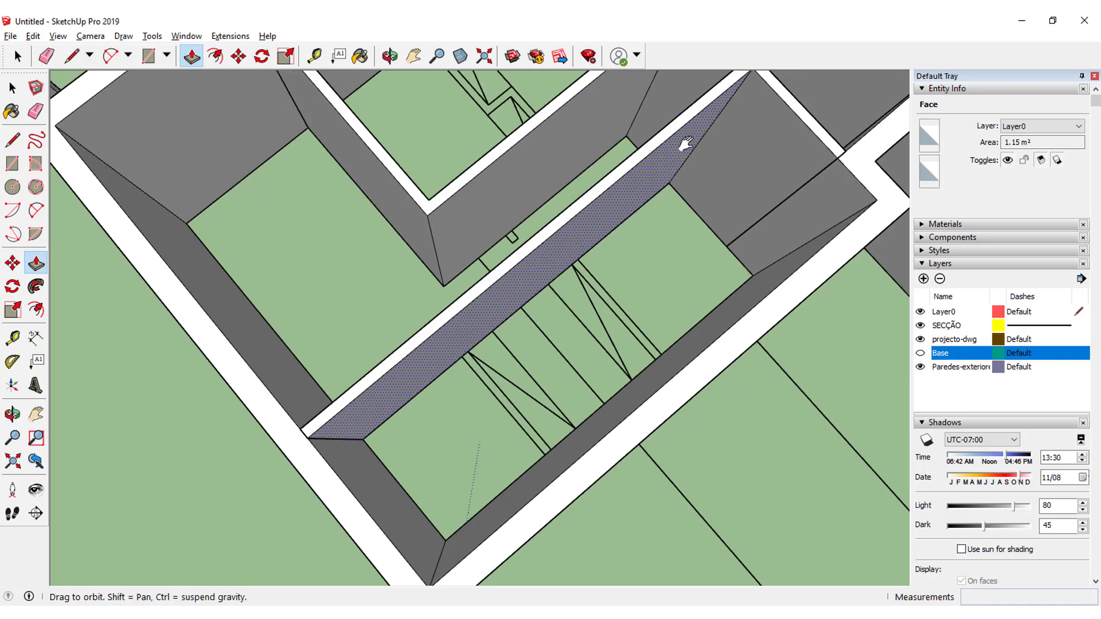
{"action": "scroll", "coordinate": [590, 221], "scroll_direction": "up", "scroll_amount": 3}
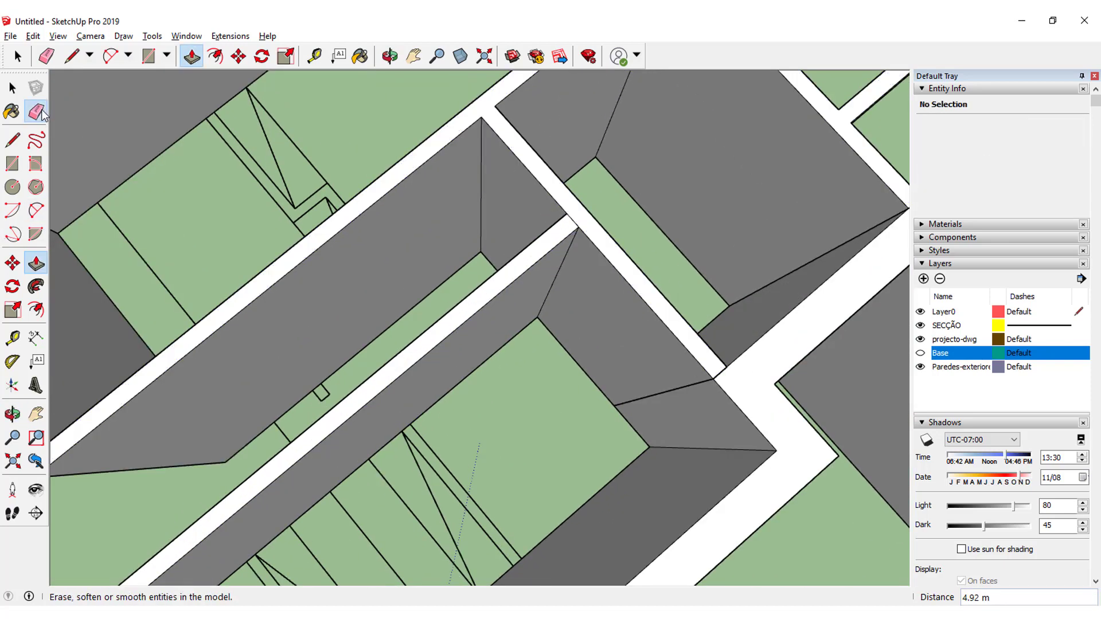
{"action": "left_click", "coordinate": [42, 112]}
{"action": "mouse_move", "coordinate": [578, 215]}
{"action": "middle_mouse_down"}
{"action": "mouse_move", "coordinate": [621, 221]}
{"action": "mouse_move", "coordinate": [641, 104]}
{"action": "mouse_move", "coordinate": [696, 122]}
{"action": "mouse_move", "coordinate": [561, 218]}
{"action": "mouse_move", "coordinate": [475, 351]}
{"action": "mouse_move", "coordinate": [571, 243]}
{"action": "middle_mouse_up"}
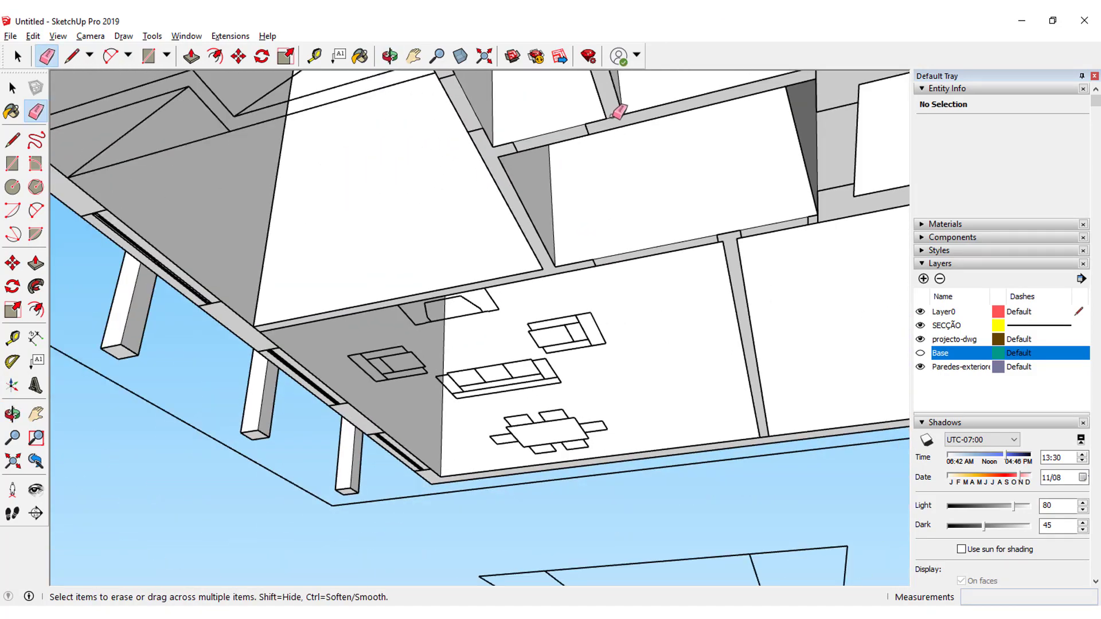
{"action": "scroll", "coordinate": [621, 216], "scroll_direction": "down", "scroll_amount": 3}
{"action": "scroll", "coordinate": [638, 197], "scroll_direction": "down", "scroll_amount": 2}
{"action": "middle_click_drag", "start_coordinate": [638, 197], "coordinate": [520, 473]}
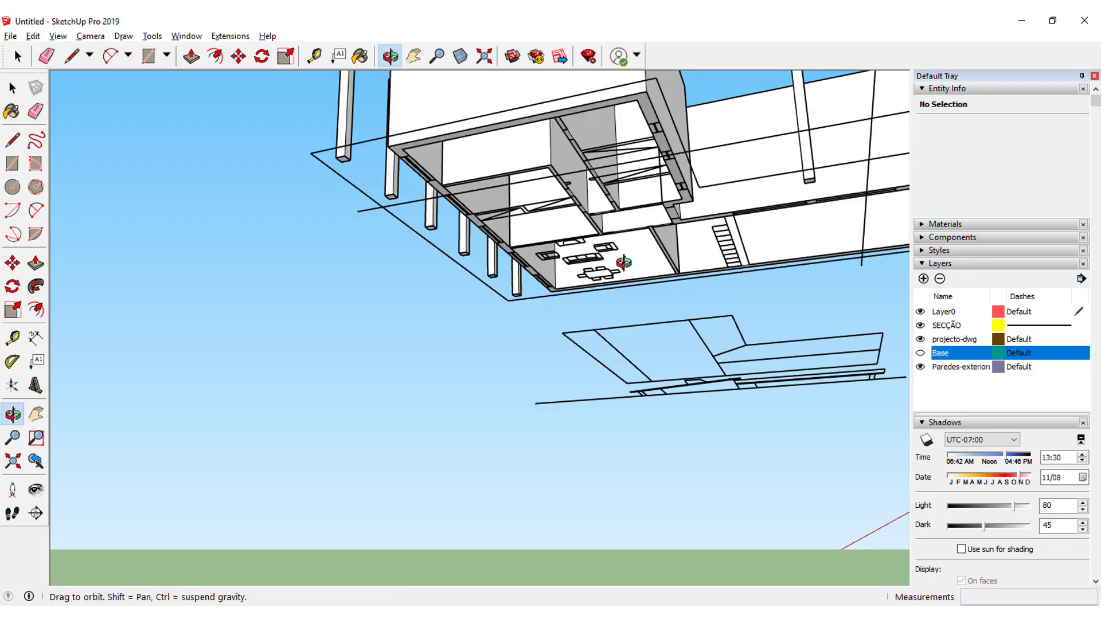
{"action": "key", "text": "e"}
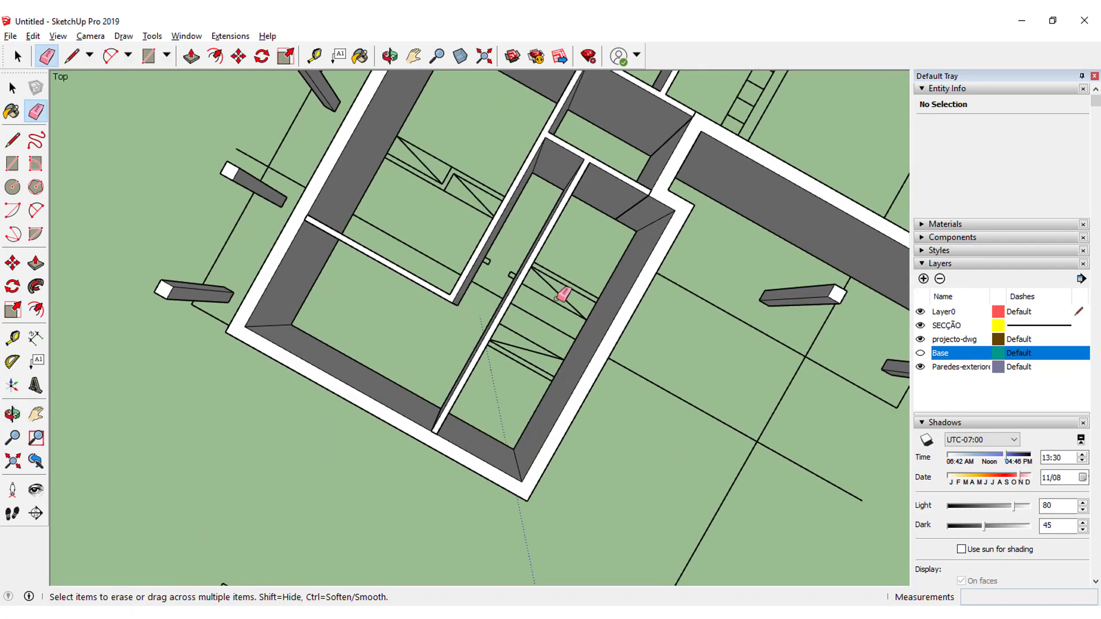
{"action": "scroll", "coordinate": [485, 118], "scroll_direction": "up", "scroll_amount": 3}
{"action": "scroll", "coordinate": [555, 263], "scroll_direction": "up", "scroll_amount": 2}
{"action": "scroll", "coordinate": [590, 233], "scroll_direction": "up", "scroll_amount": 2}
{"action": "mouse_move", "coordinate": [590, 234]}
{"action": "middle_mouse_down"}
{"action": "mouse_move", "coordinate": [407, 262]}
{"action": "mouse_move", "coordinate": [412, 245]}
{"action": "mouse_move", "coordinate": [526, 179]}
{"action": "middle_mouse_up"}
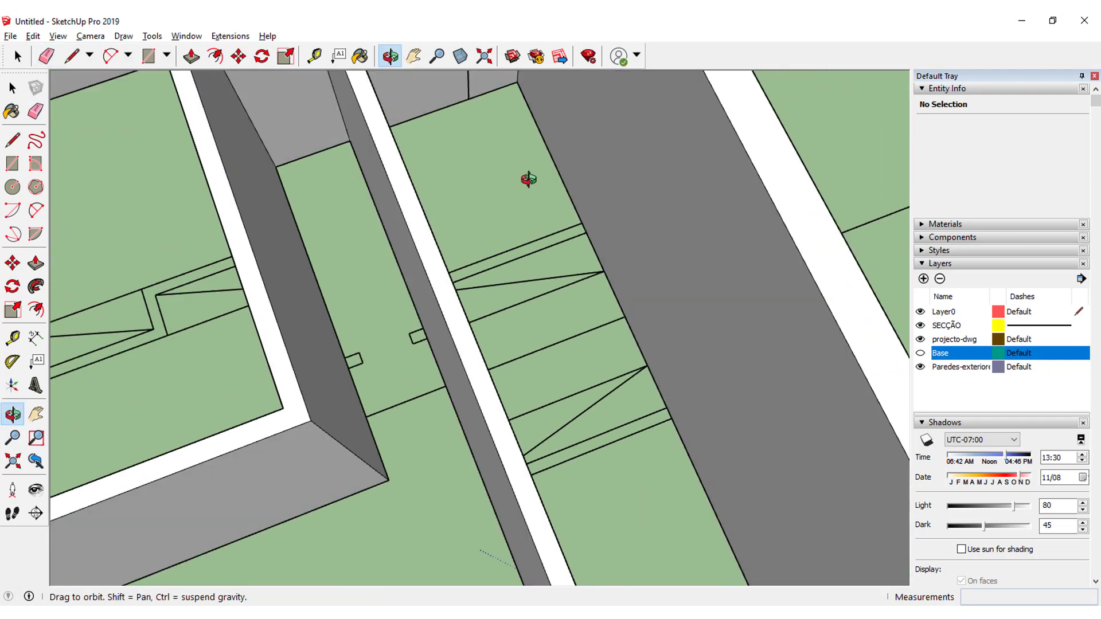
Draw a 0.15 m strip across the gap between the walls and delete the stray face
{"action": "left_click", "coordinate": [12, 164]}
{"action": "scroll", "coordinate": [389, 331], "scroll_direction": "up", "scroll_amount": 1}
{"action": "left_click", "coordinate": [330, 366]}
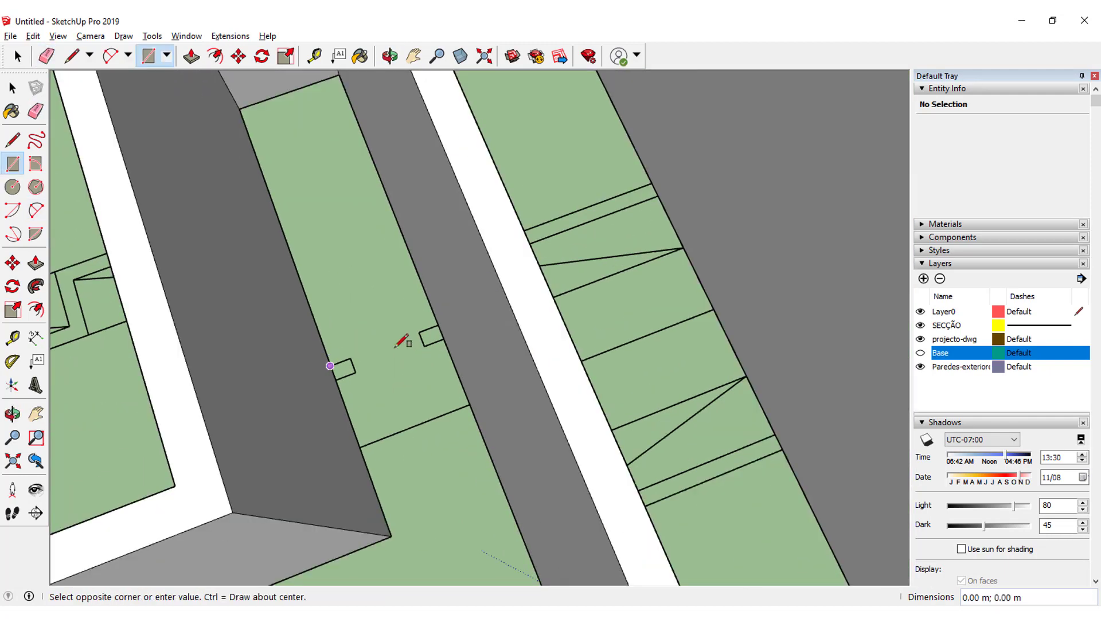
{"action": "left_click", "coordinate": [445, 340]}
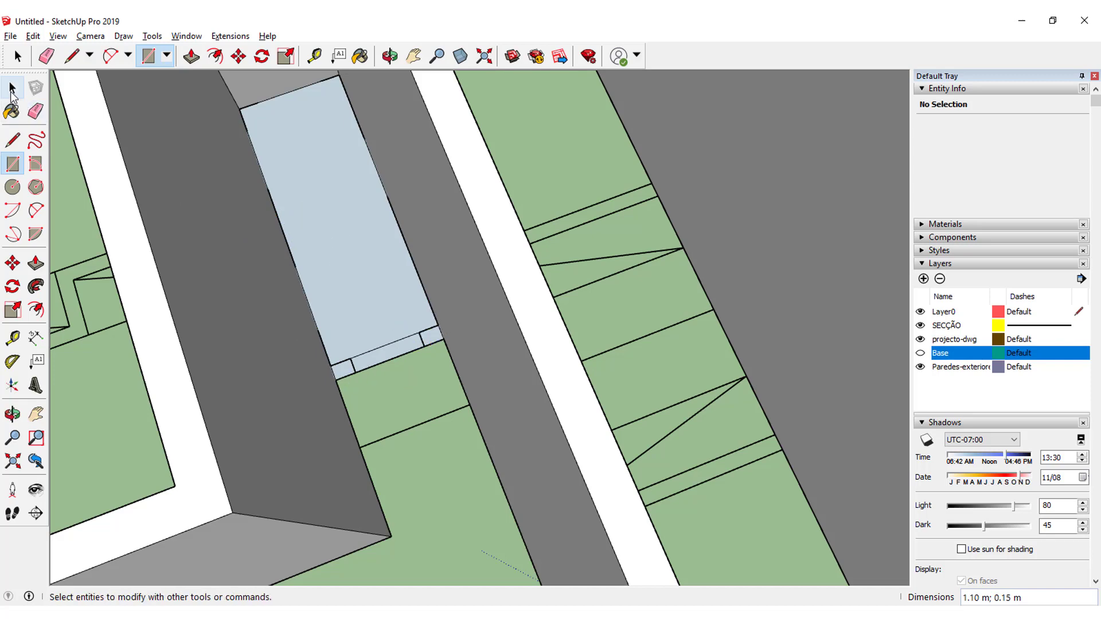
{"action": "left_click", "coordinate": [11, 89]}
{"action": "left_click", "coordinate": [355, 252]}
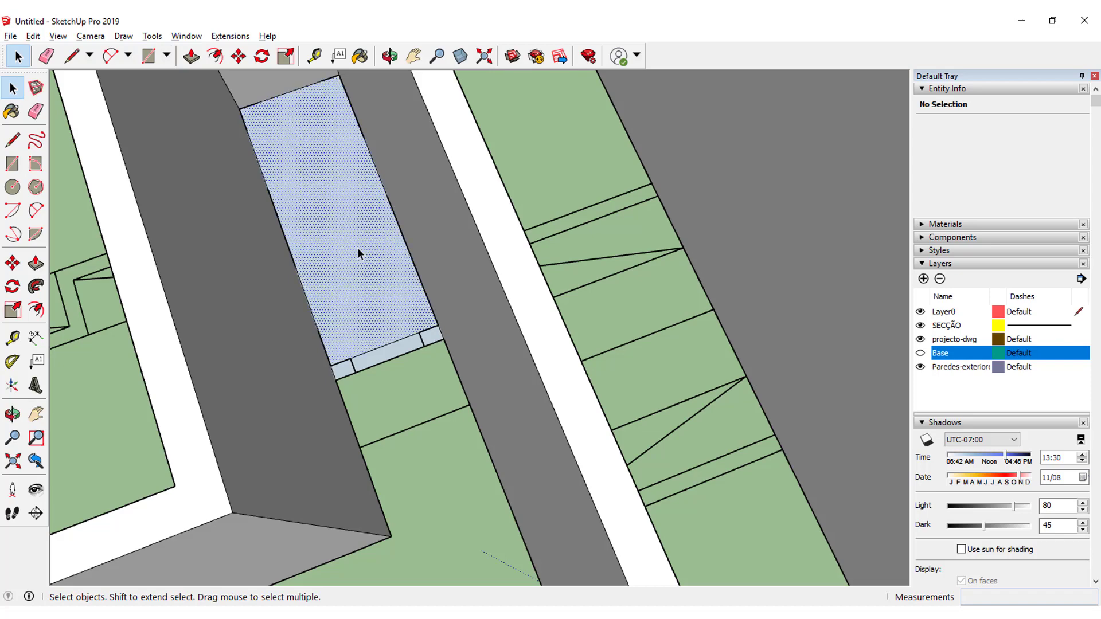
{"action": "key", "text": "Delete"}
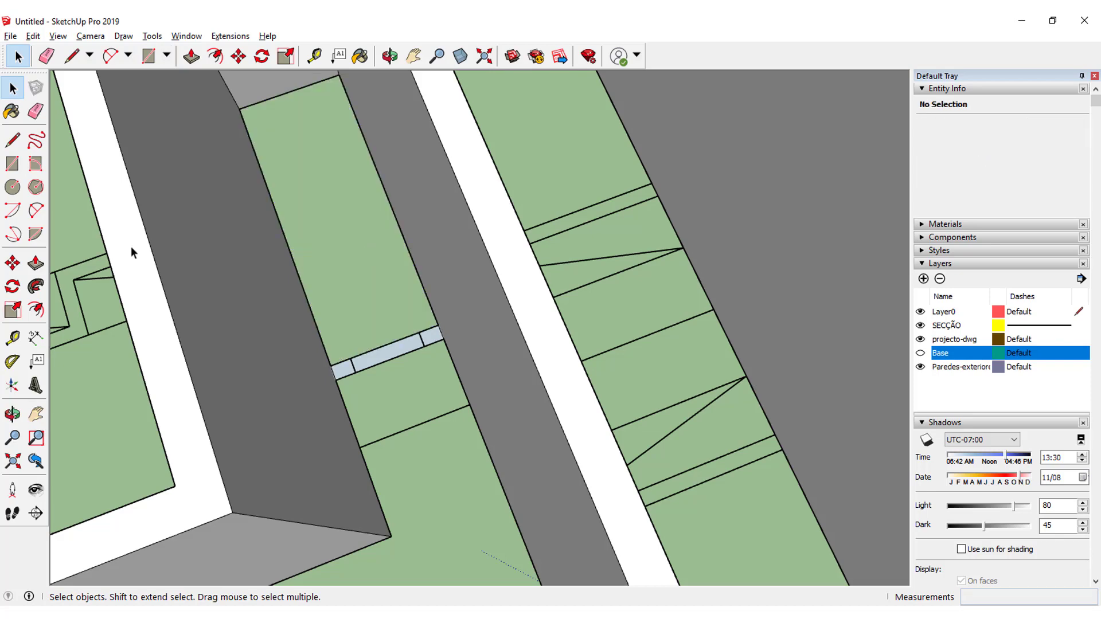
Push/Pull the strip up 4.92 m to close the gap
{"action": "left_click", "coordinate": [36, 261]}
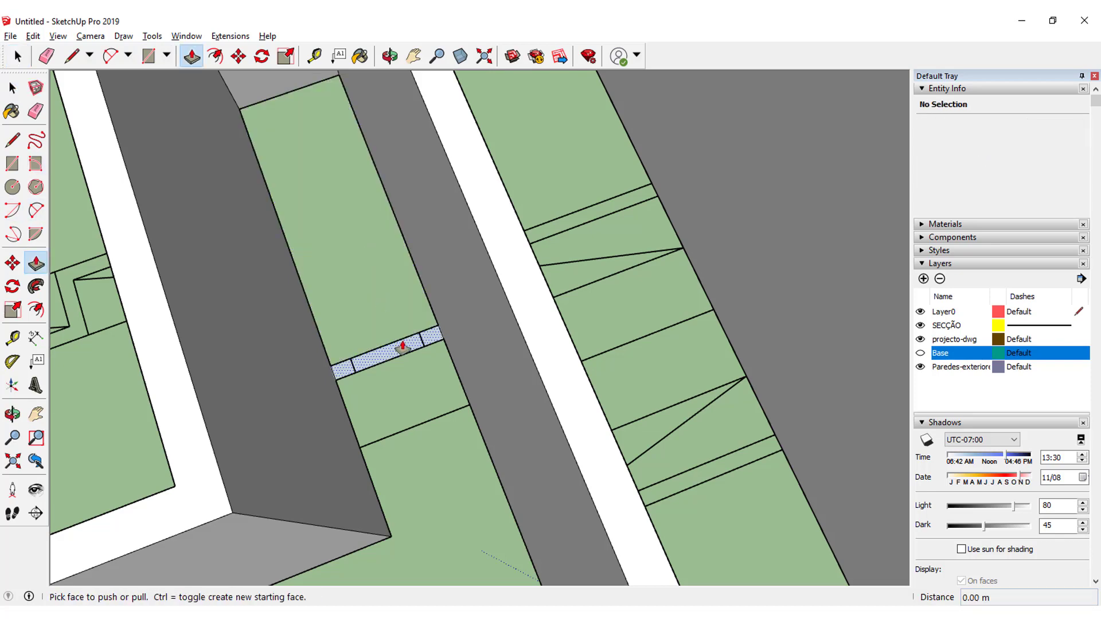
{"action": "left_click_drag", "start_coordinate": [403, 348], "coordinate": [482, 263]}
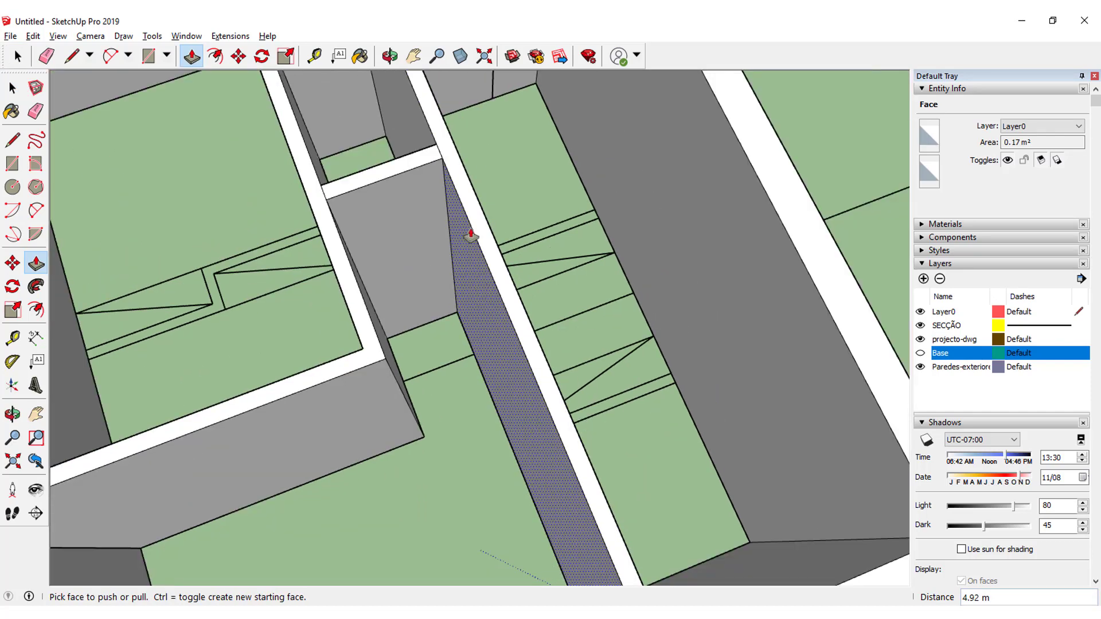
{"action": "scroll", "coordinate": [470, 235], "scroll_direction": "down", "scroll_amount": 2}
{"action": "left_click", "coordinate": [36, 111]}
{"action": "scroll", "coordinate": [395, 296], "scroll_direction": "up", "scroll_amount": 3}
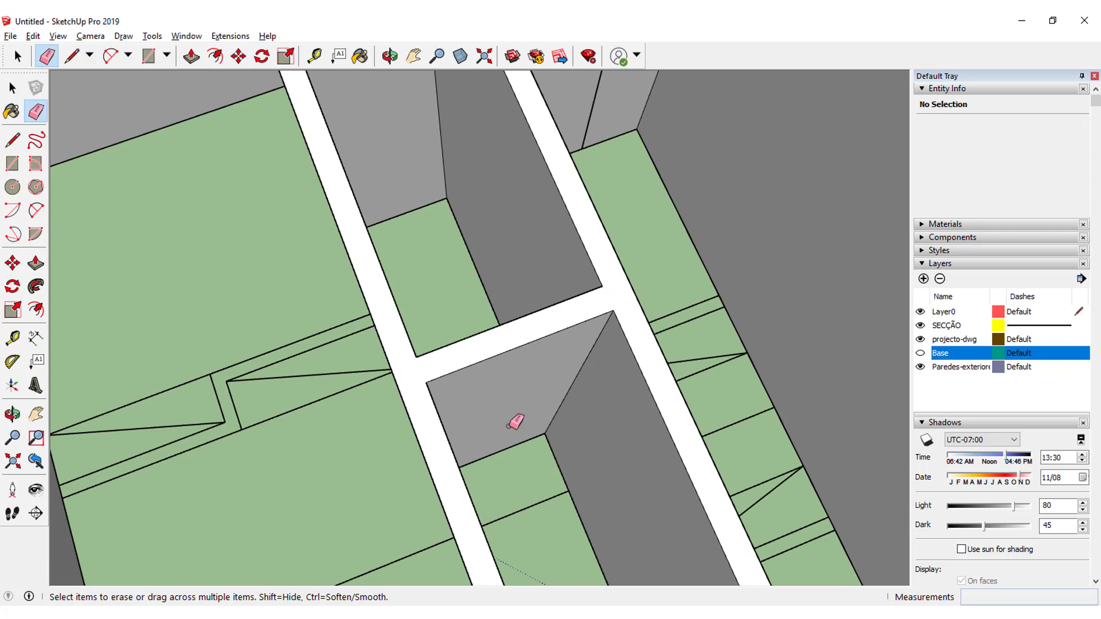
Orbit around the model and erase the stray edges at the new wall's junctions
{"action": "mouse_move", "coordinate": [515, 421]}
{"action": "middle_mouse_down"}
{"action": "mouse_move", "coordinate": [572, 177]}
{"action": "mouse_move", "coordinate": [549, 197]}
{"action": "middle_mouse_up"}
{"action": "key", "text": "o"}
{"action": "key", "text": "e"}
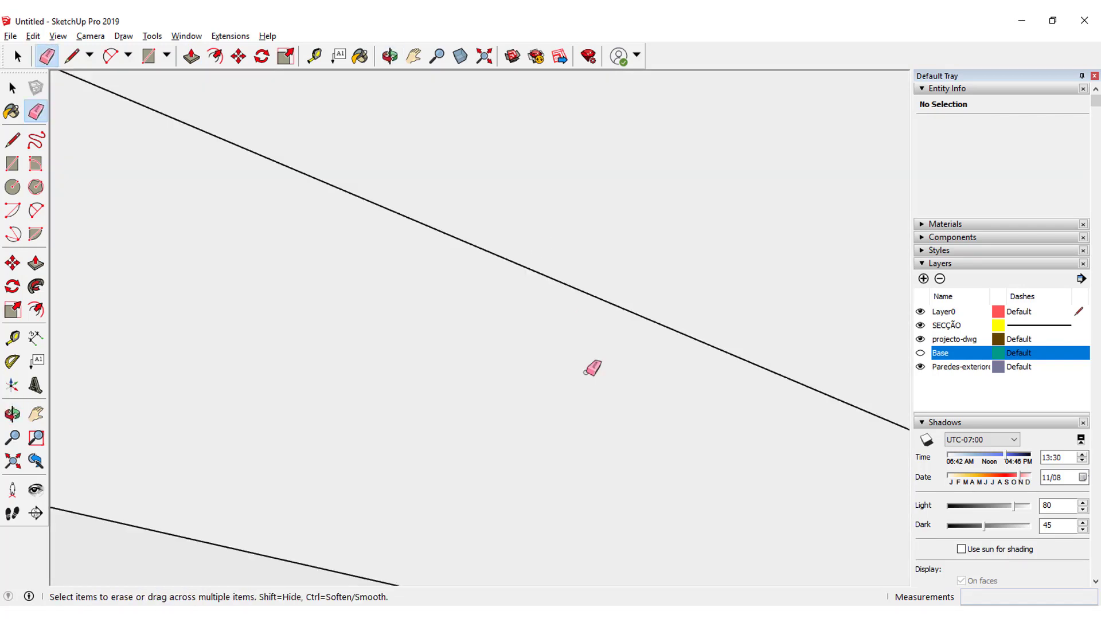
{"action": "scroll", "coordinate": [590, 369], "scroll_direction": "down", "scroll_amount": 3}
{"action": "scroll", "coordinate": [590, 369], "scroll_direction": "down", "scroll_amount": 3}
{"action": "scroll", "coordinate": [660, 457], "scroll_direction": "down", "scroll_amount": 2}
{"action": "middle_click_drag", "start_coordinate": [653, 461], "coordinate": [551, 516]}
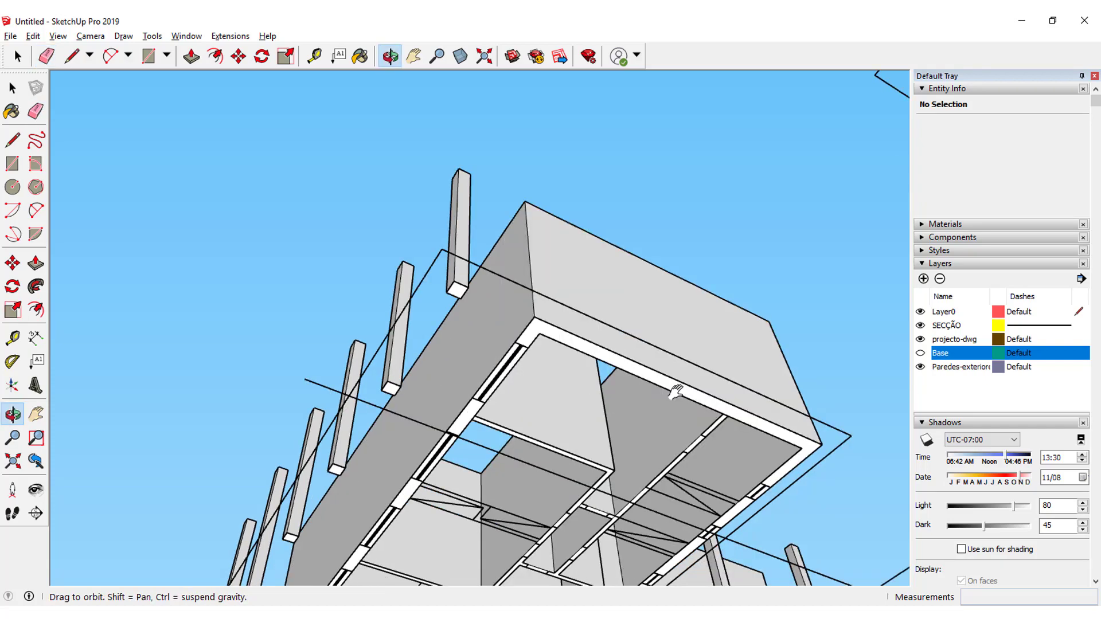
{"action": "scroll", "coordinate": [550, 516], "scroll_direction": "up", "scroll_amount": 5}
{"action": "scroll", "coordinate": [679, 327], "scroll_direction": "up", "scroll_amount": 5}
{"action": "scroll", "coordinate": [670, 348], "scroll_direction": "up", "scroll_amount": 3}
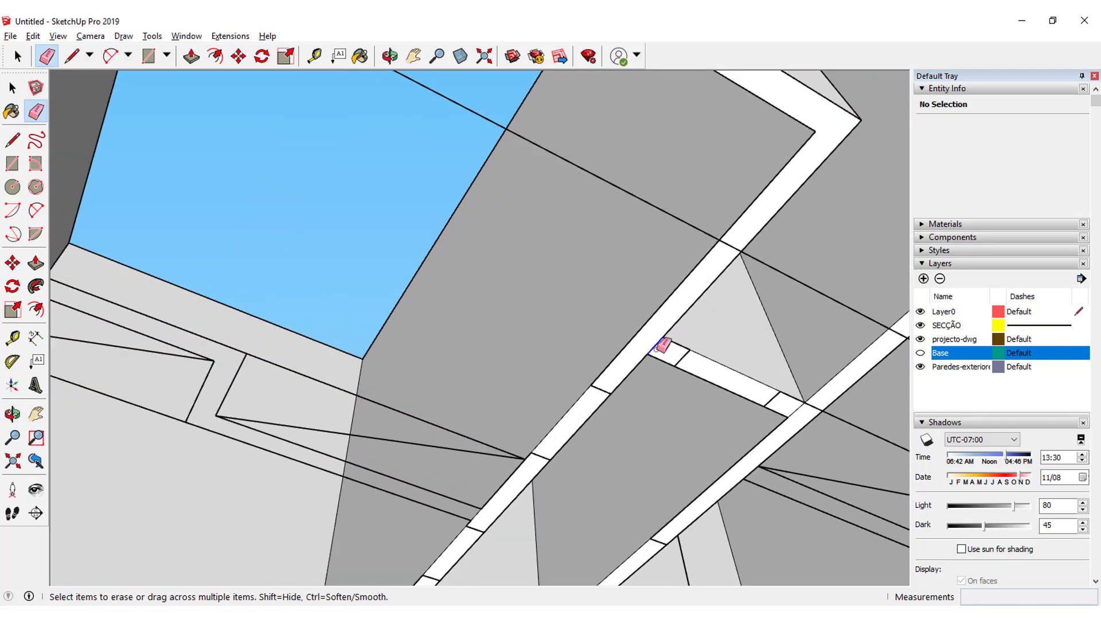
Draw a thin 0.15 m-wide wall strip by the stair along the plan lines
{"action": "scroll", "coordinate": [787, 407], "scroll_direction": "down", "scroll_amount": 5}
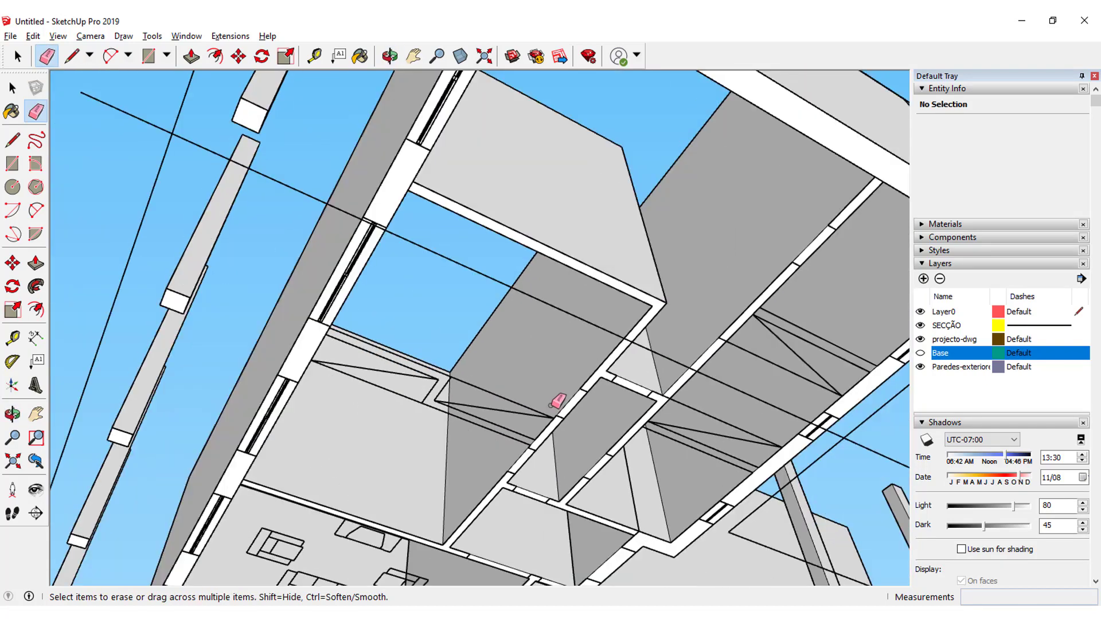
{"action": "mouse_move", "coordinate": [558, 401]}
{"action": "middle_mouse_down"}
{"action": "mouse_move", "coordinate": [644, 248]}
{"action": "mouse_move", "coordinate": [593, 440]}
{"action": "middle_mouse_up"}
{"action": "scroll", "coordinate": [494, 386], "scroll_direction": "up", "scroll_amount": 2}
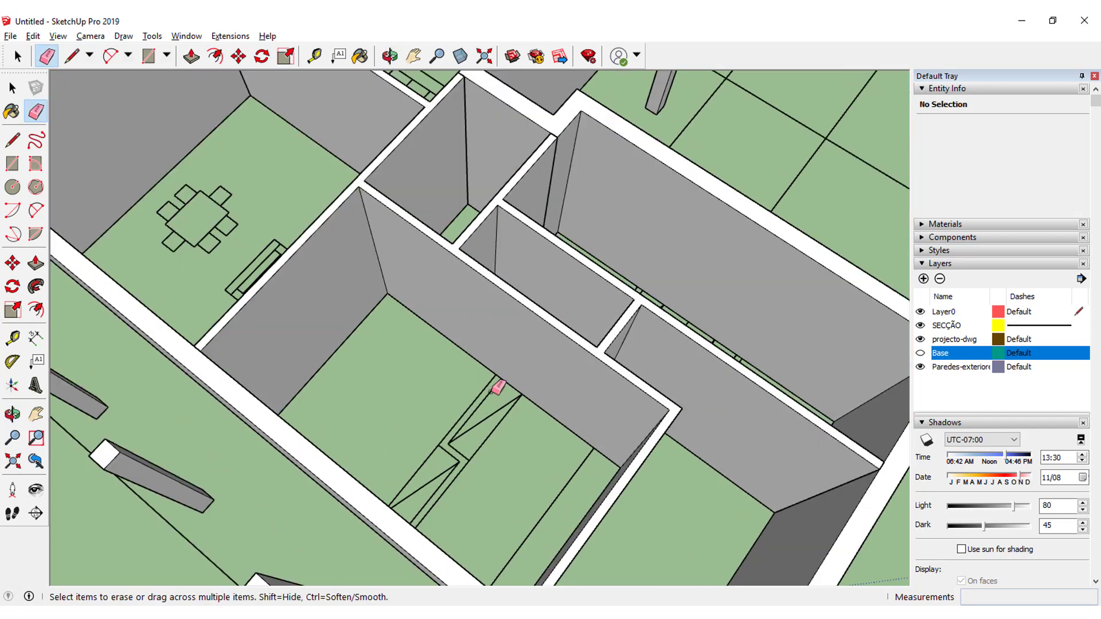
{"action": "scroll", "coordinate": [439, 413], "scroll_direction": "up", "scroll_amount": 3}
{"action": "scroll", "coordinate": [427, 481], "scroll_direction": "up", "scroll_amount": 2}
{"action": "scroll", "coordinate": [428, 482], "scroll_direction": "up", "scroll_amount": 1}
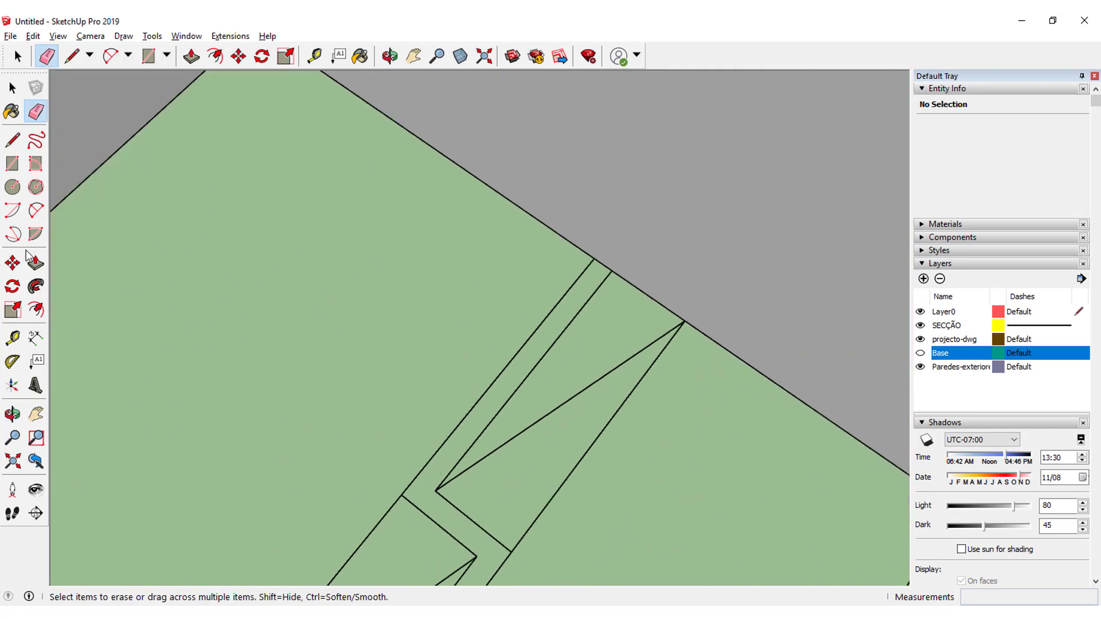
{"action": "left_click", "coordinate": [12, 164]}
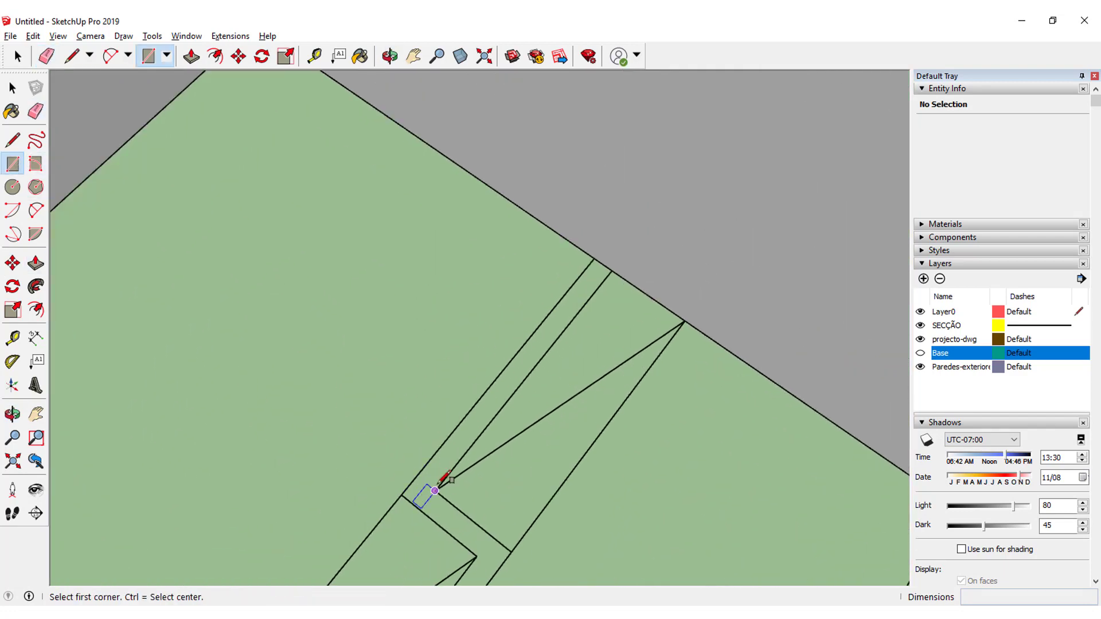
{"action": "left_click", "coordinate": [402, 494]}
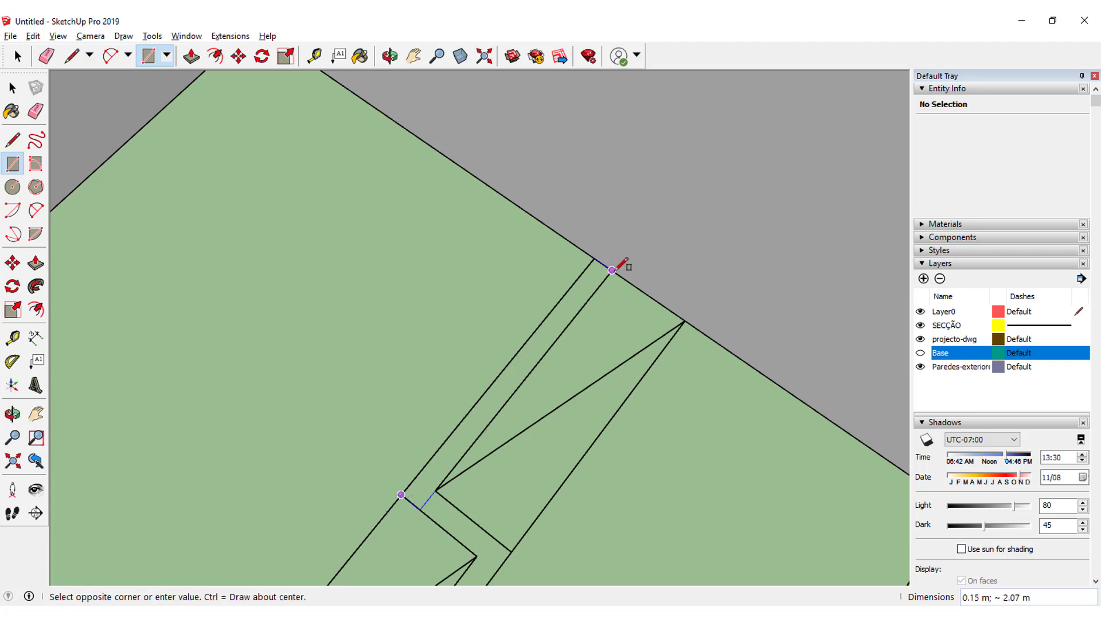
{"action": "left_click", "coordinate": [609, 271]}
Push/Pull the stair-side strip up 4.92 m into a wall
{"action": "scroll", "coordinate": [596, 279], "scroll_direction": "down", "scroll_amount": 3}
{"action": "scroll", "coordinate": [561, 326], "scroll_direction": "down", "scroll_amount": 1}
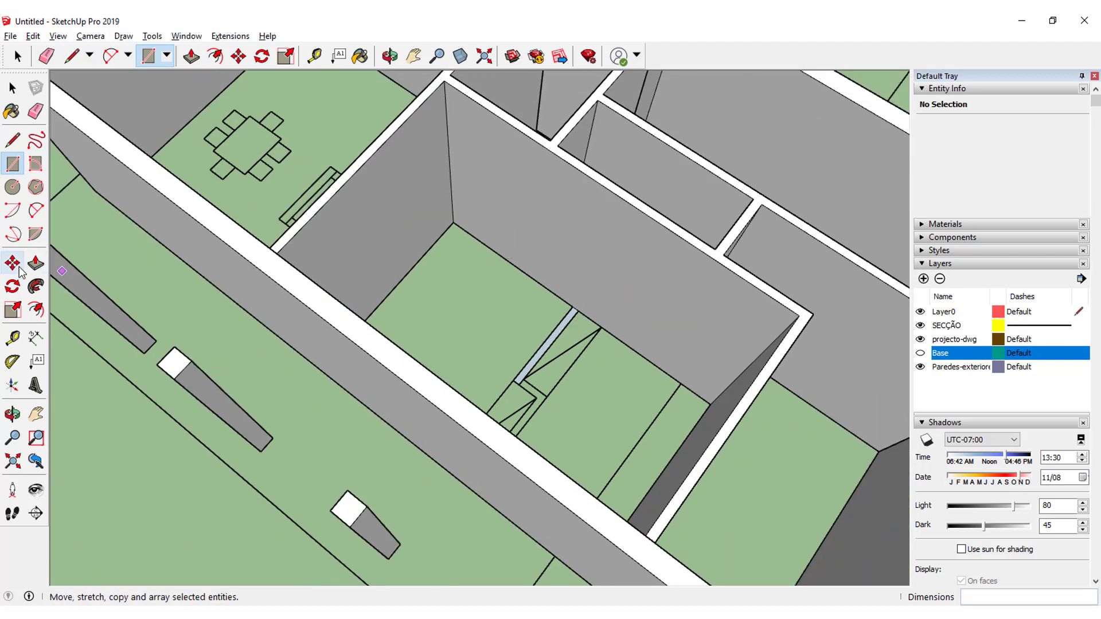
{"action": "left_click", "coordinate": [35, 262]}
{"action": "left_click", "coordinate": [567, 335]}
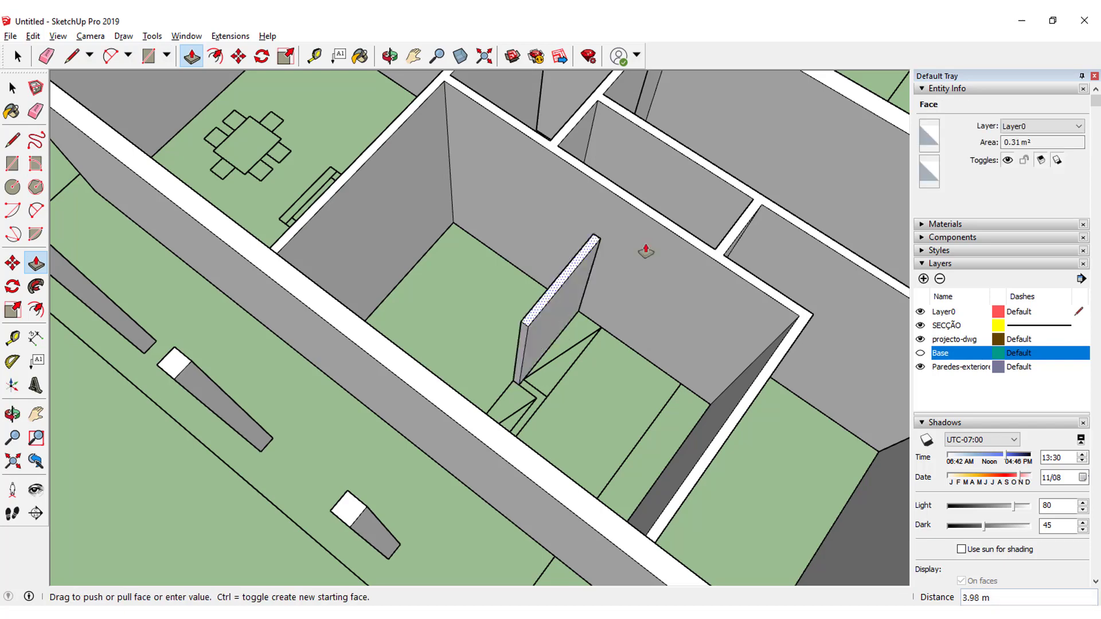
{"action": "left_click", "coordinate": [655, 227]}
{"action": "scroll", "coordinate": [644, 226], "scroll_direction": "up", "scroll_amount": 3}
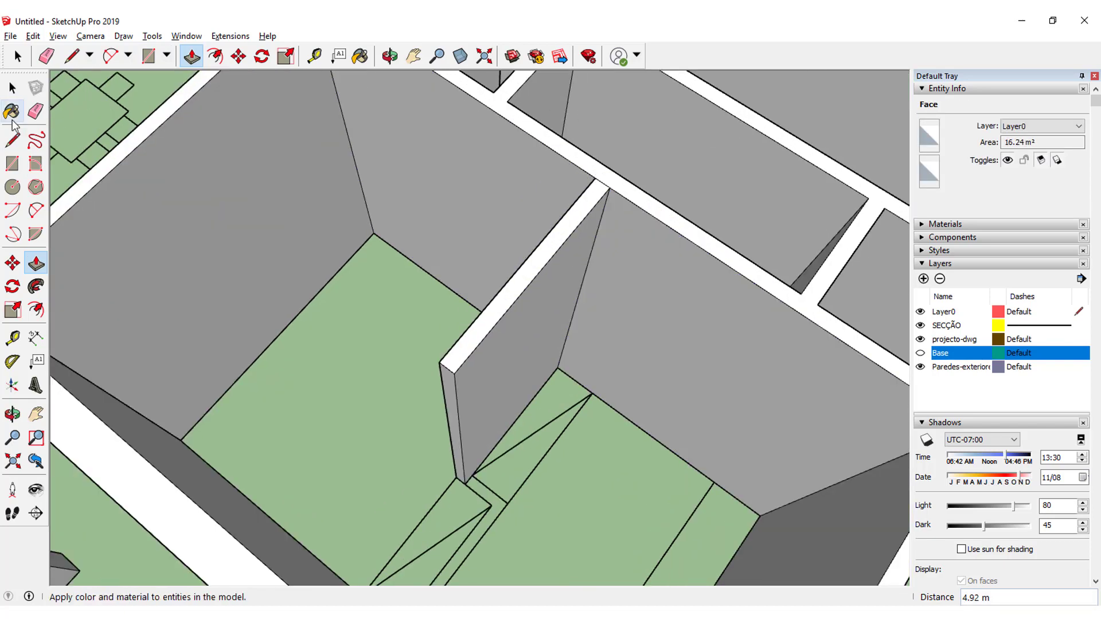
{"action": "left_click", "coordinate": [36, 111]}
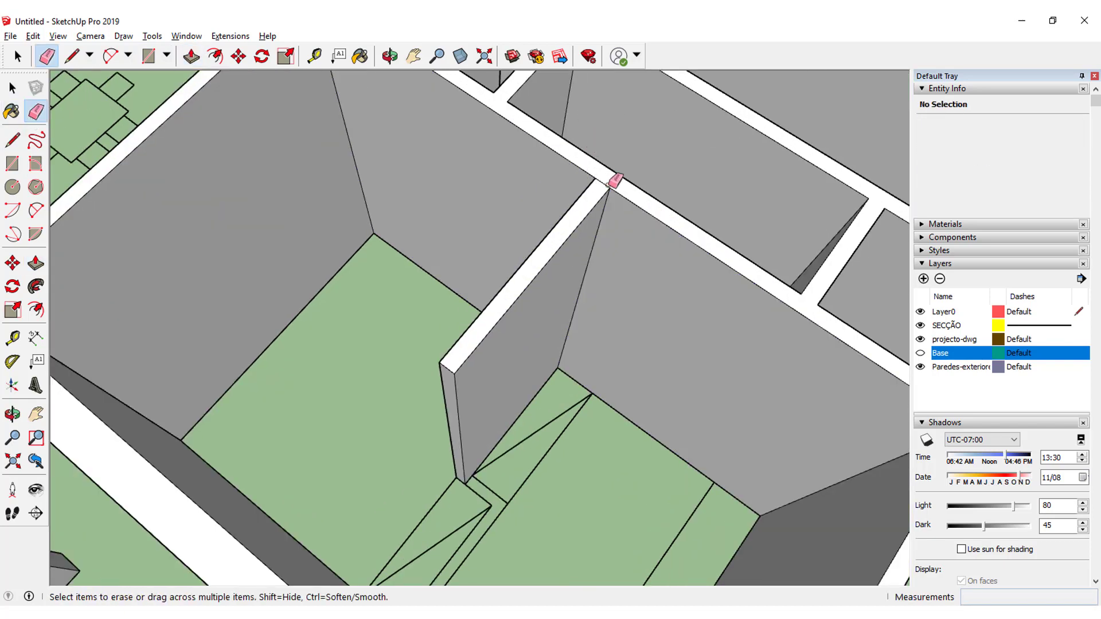
{"action": "mouse_move", "coordinate": [609, 185]}
{"action": "middle_mouse_down"}
{"action": "mouse_move", "coordinate": [617, 160]}
{"action": "mouse_move", "coordinate": [513, 334]}
{"action": "mouse_move", "coordinate": [596, 281]}
{"action": "mouse_move", "coordinate": [604, 231]}
{"action": "mouse_move", "coordinate": [631, 259]}
{"action": "middle_mouse_up"}
{"action": "scroll", "coordinate": [597, 373], "scroll_direction": "down", "scroll_amount": 3}
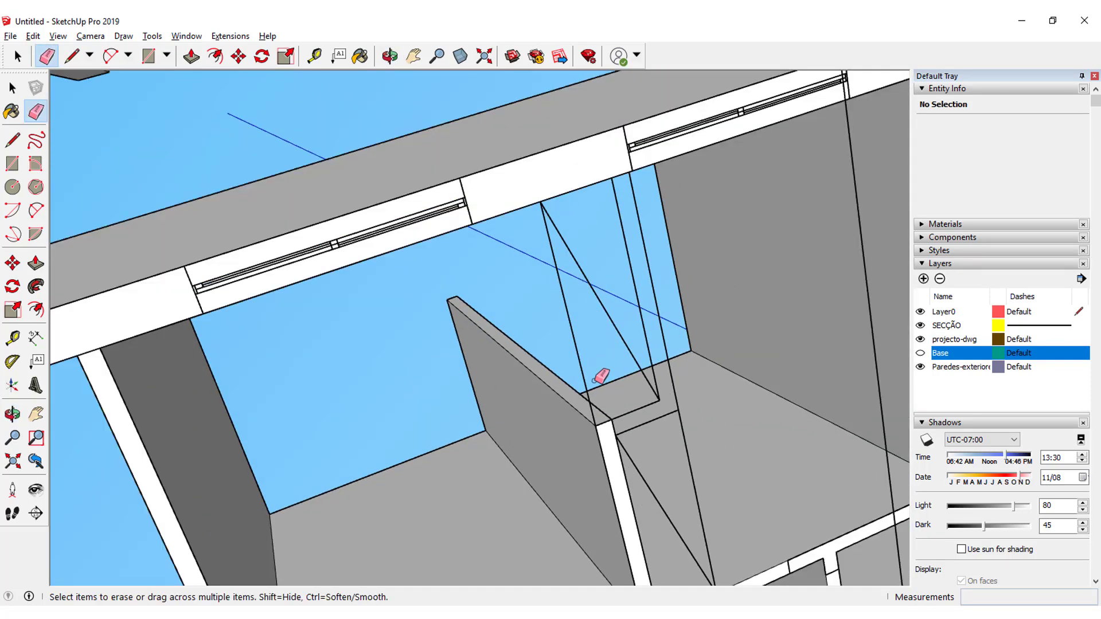
{"action": "scroll", "coordinate": [641, 446], "scroll_direction": "up", "scroll_amount": 2}
{"action": "scroll", "coordinate": [629, 525], "scroll_direction": "up", "scroll_amount": 2}
{"action": "scroll", "coordinate": [626, 510], "scroll_direction": "up", "scroll_amount": 1}
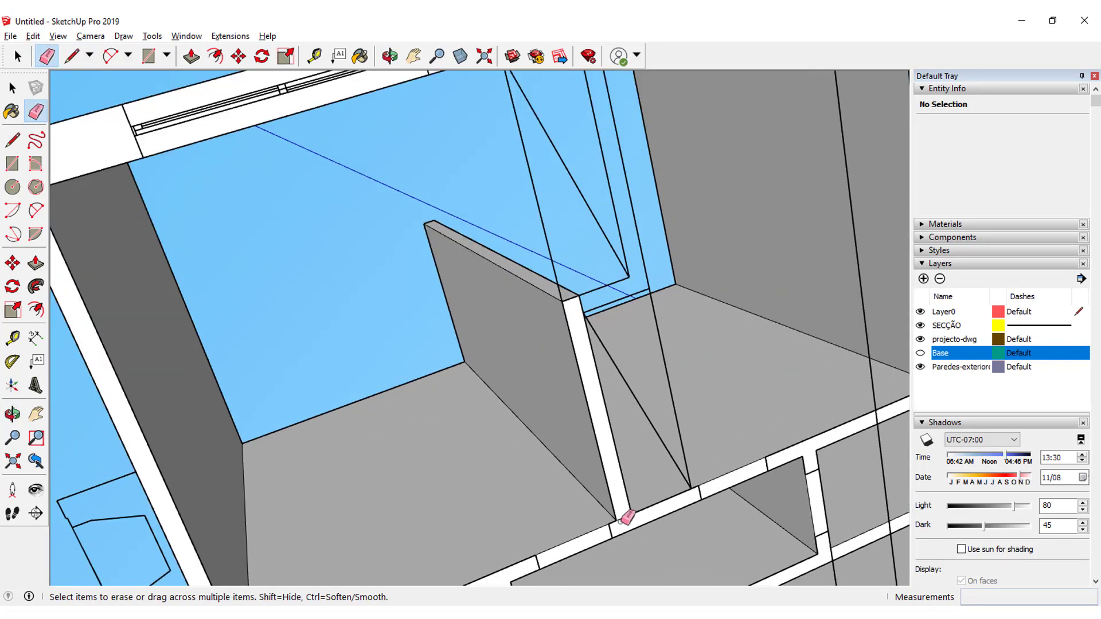
{"action": "middle_click_drag", "start_coordinate": [700, 373], "coordinate": [615, 385]}
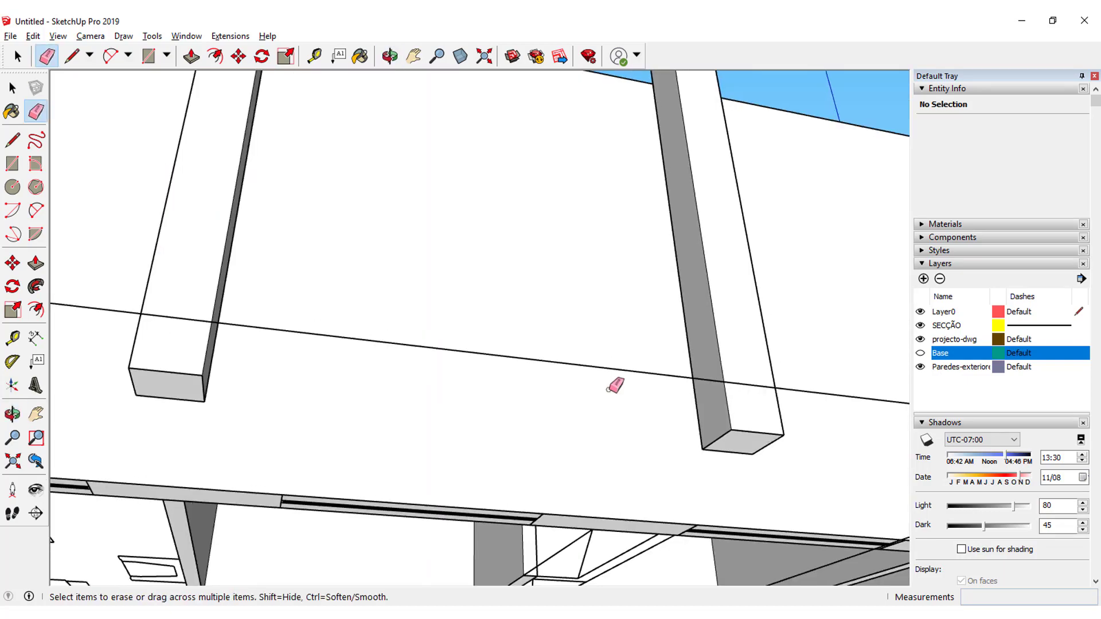
{"action": "scroll", "coordinate": [609, 389], "scroll_direction": "down", "scroll_amount": 3}
{"action": "mouse_move", "coordinate": [646, 420]}
{"action": "middle_mouse_down"}
{"action": "mouse_move", "coordinate": [649, 531]}
{"action": "mouse_move", "coordinate": [582, 538]}
{"action": "mouse_move", "coordinate": [327, 515]}
{"action": "middle_mouse_up"}
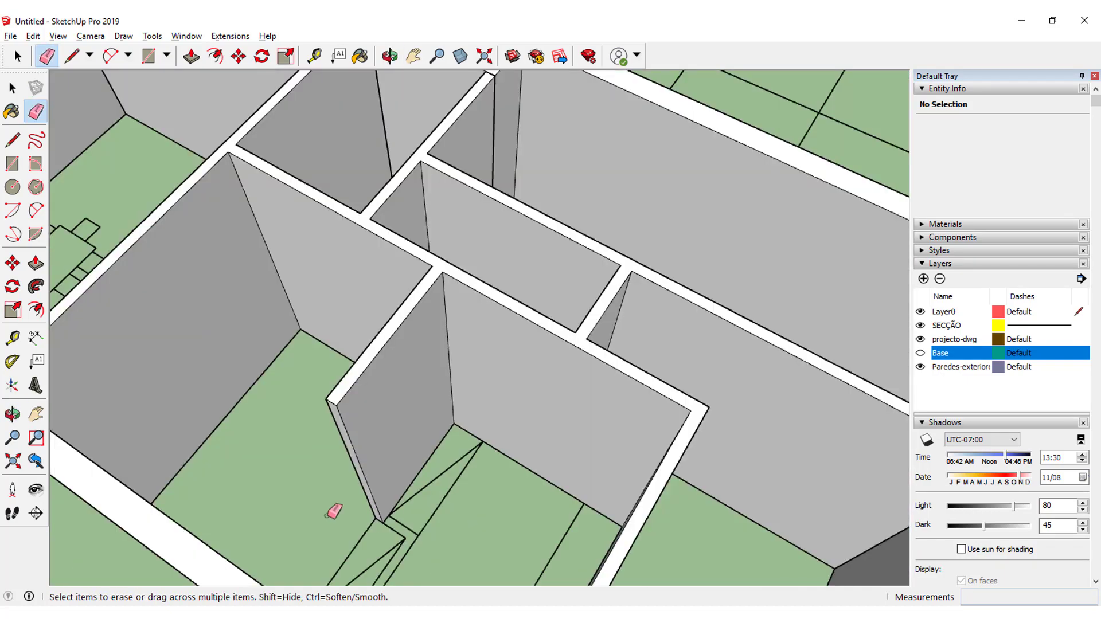
{"action": "scroll", "coordinate": [350, 513], "scroll_direction": "up", "scroll_amount": 2}
{"action": "scroll", "coordinate": [376, 445], "scroll_direction": "up", "scroll_amount": 2}
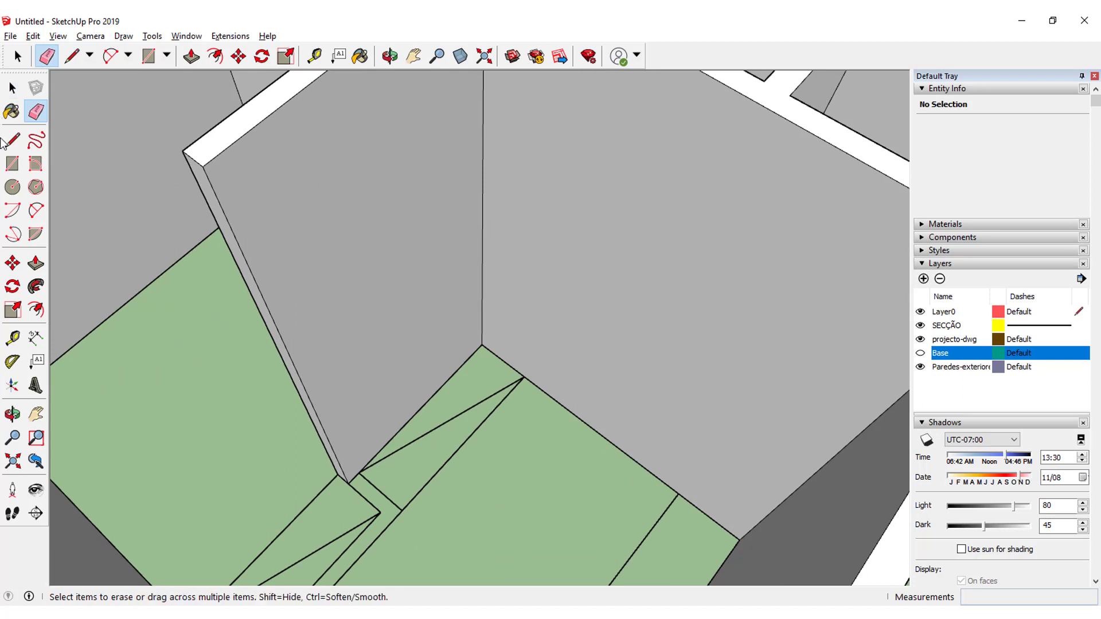
{"action": "left_click", "coordinate": [12, 163]}
Raise the thin wall face at the wall corner to full height
{"action": "left_click", "coordinate": [350, 479]}
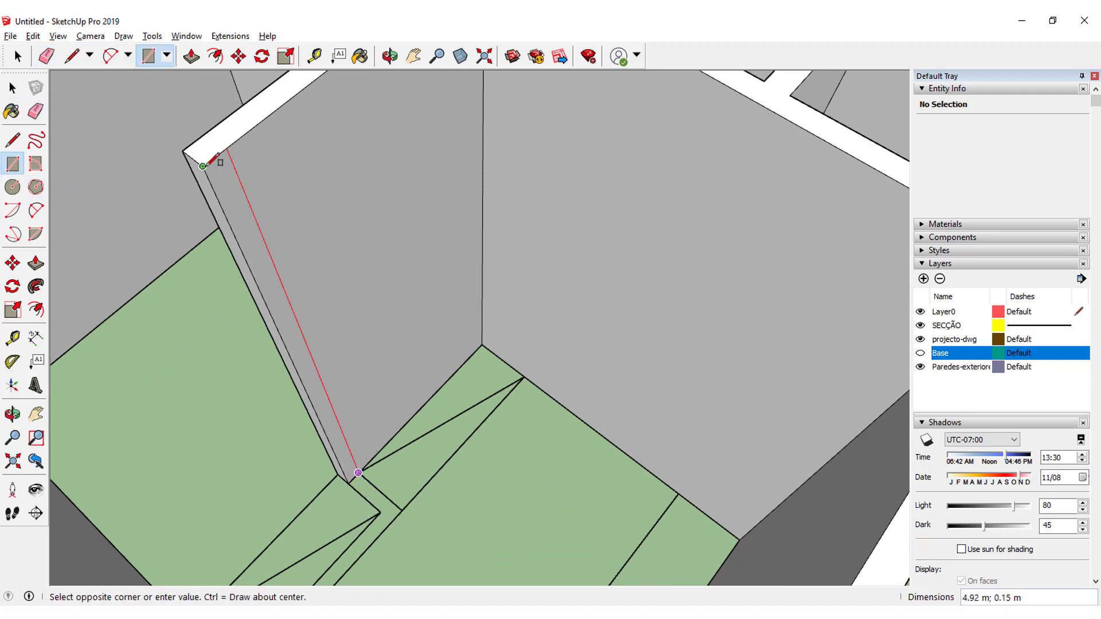
{"action": "left_click", "coordinate": [36, 263]}
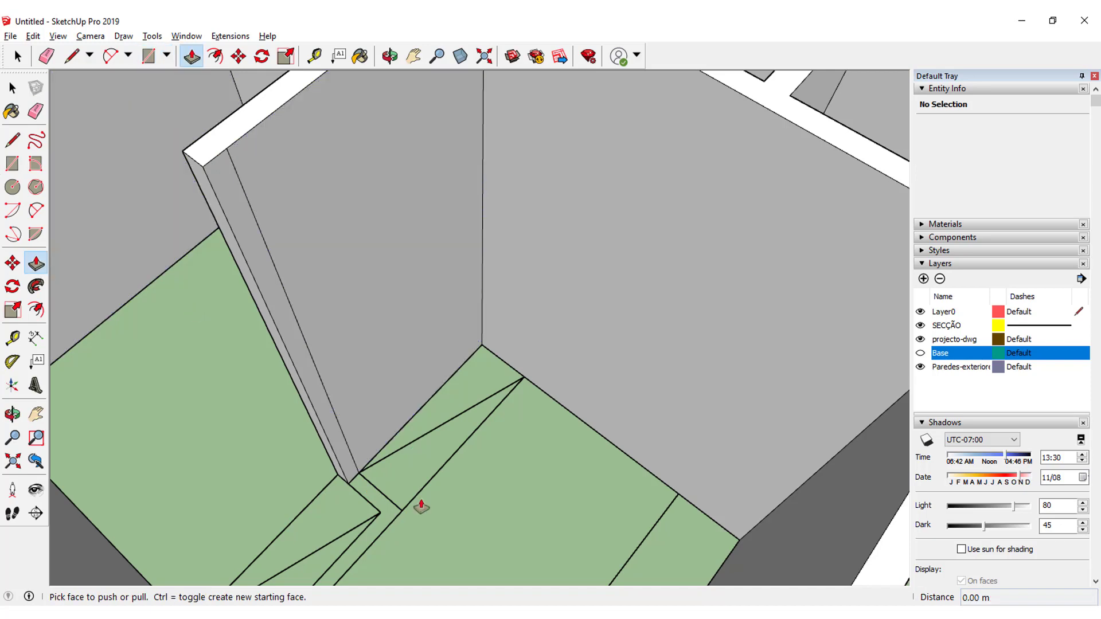
{"action": "left_click", "coordinate": [349, 473]}
{"action": "left_click", "coordinate": [390, 534]}
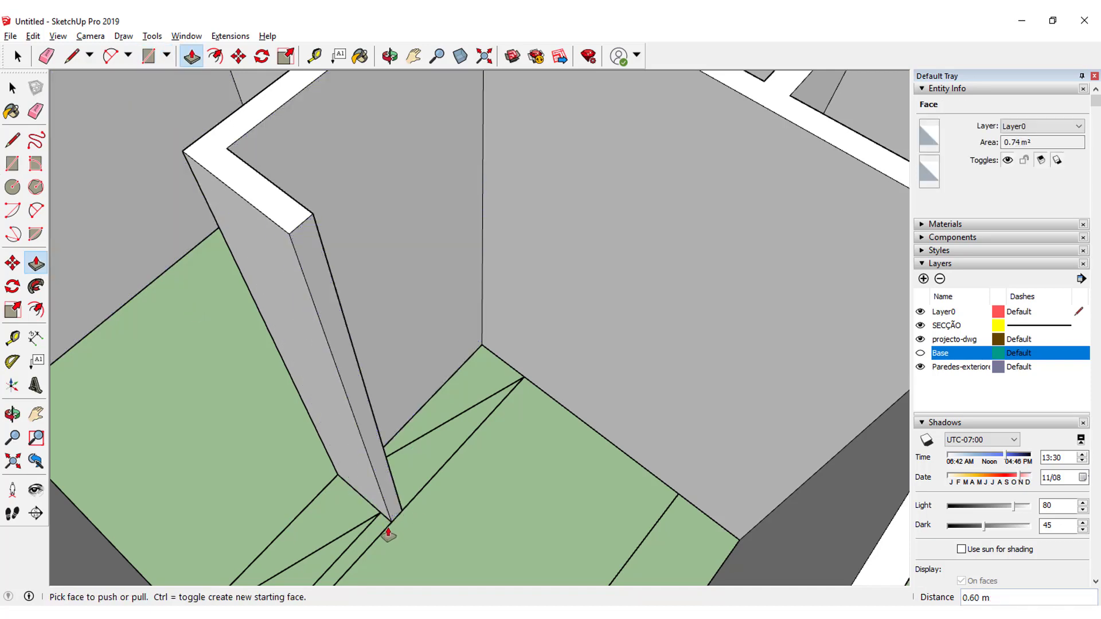
{"action": "mouse_move", "coordinate": [386, 529]}
{"action": "middle_mouse_down"}
{"action": "mouse_move", "coordinate": [408, 510]}
{"action": "mouse_move", "coordinate": [523, 504]}
{"action": "mouse_move", "coordinate": [570, 462]}
{"action": "mouse_move", "coordinate": [401, 344]}
{"action": "middle_mouse_up"}
Draw a wall footprint reaching the outer wall and raise it to close the corner
{"action": "left_click", "coordinate": [12, 163]}
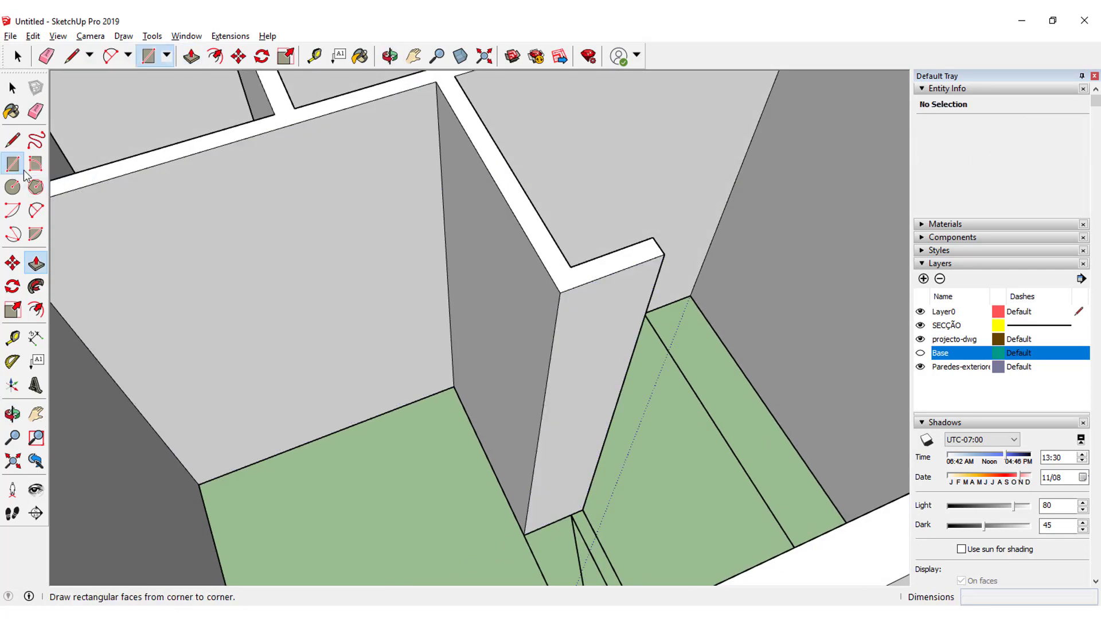
{"action": "left_click", "coordinate": [571, 514]}
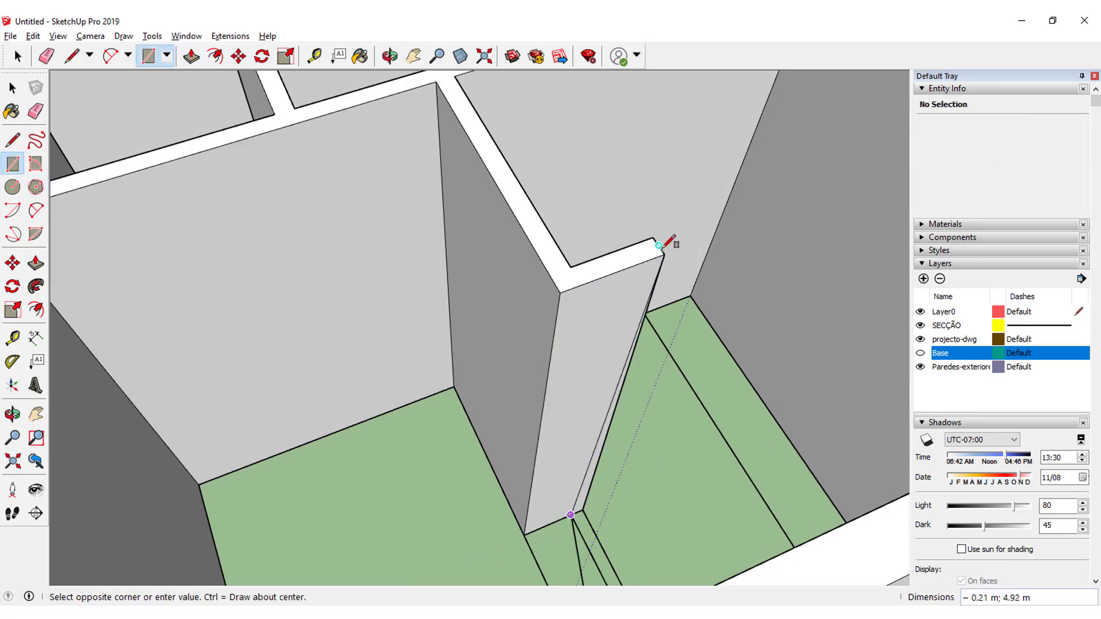
{"action": "left_click", "coordinate": [35, 263]}
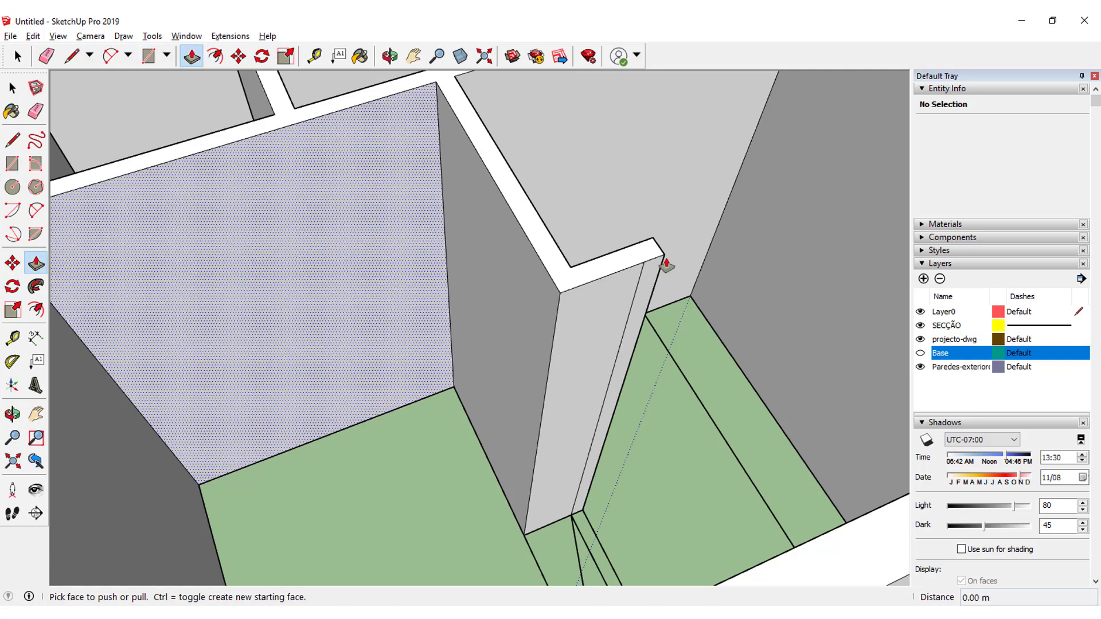
{"action": "left_click", "coordinate": [647, 281]}
{"action": "scroll", "coordinate": [651, 292], "scroll_direction": "down", "scroll_amount": 3}
{"action": "scroll", "coordinate": [752, 448], "scroll_direction": "down", "scroll_amount": 3}
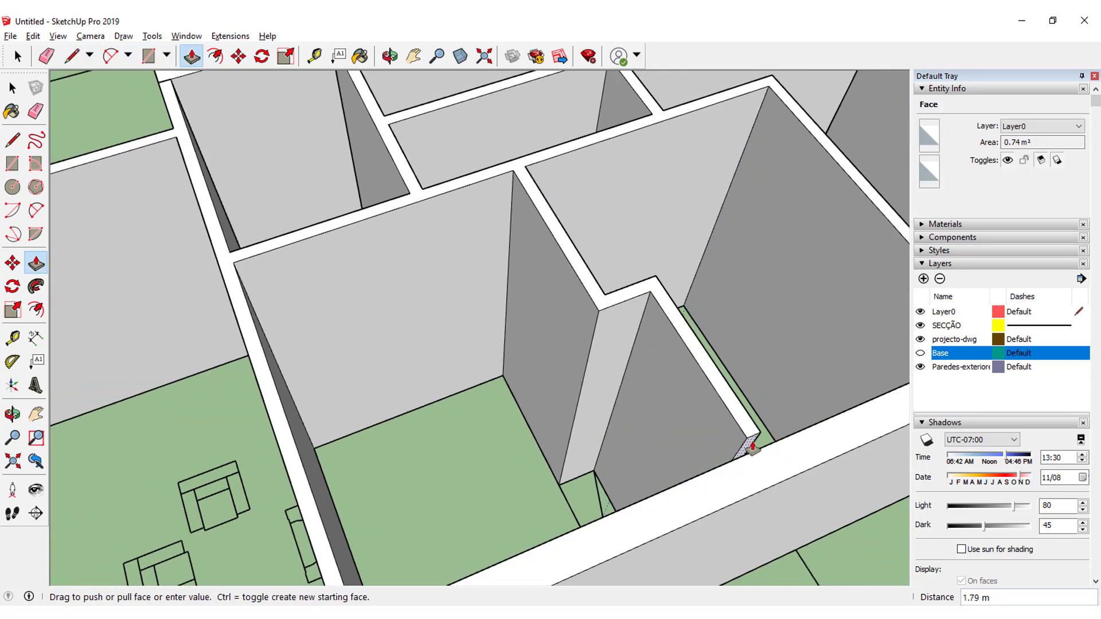
{"action": "left_click", "coordinate": [761, 450]}
{"action": "mouse_move", "coordinate": [761, 450]}
{"action": "middle_mouse_down"}
{"action": "mouse_move", "coordinate": [644, 481]}
{"action": "mouse_move", "coordinate": [496, 451]}
{"action": "mouse_move", "coordinate": [590, 449]}
{"action": "mouse_move", "coordinate": [453, 425]}
{"action": "mouse_move", "coordinate": [612, 433]}
{"action": "mouse_move", "coordinate": [350, 481]}
{"action": "mouse_move", "coordinate": [492, 423]}
{"action": "mouse_move", "coordinate": [466, 506]}
{"action": "middle_mouse_up"}
Draw a 2.40 × 0.15 m strip across the stair edge and raise it 4.92 m
{"action": "scroll", "coordinate": [474, 558], "scroll_direction": "up", "scroll_amount": 3}
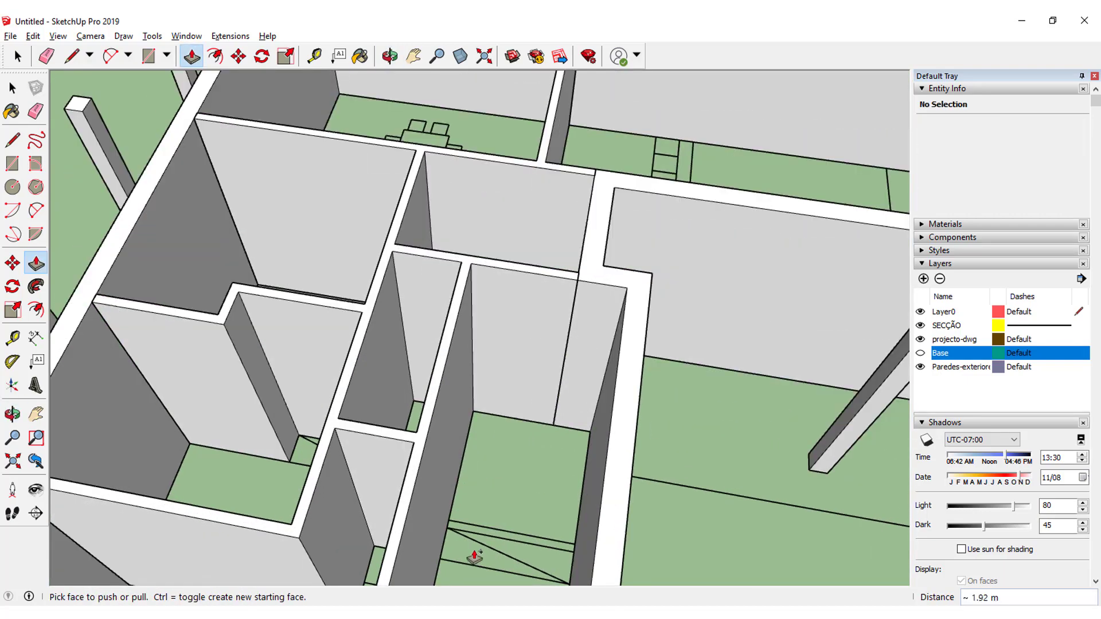
{"action": "mouse_move", "coordinate": [474, 558]}
{"action": "middle_mouse_down"}
{"action": "mouse_move", "coordinate": [487, 449]}
{"action": "mouse_move", "coordinate": [491, 590]}
{"action": "mouse_move", "coordinate": [520, 333]}
{"action": "mouse_move", "coordinate": [514, 418]}
{"action": "mouse_move", "coordinate": [435, 298]}
{"action": "middle_mouse_up"}
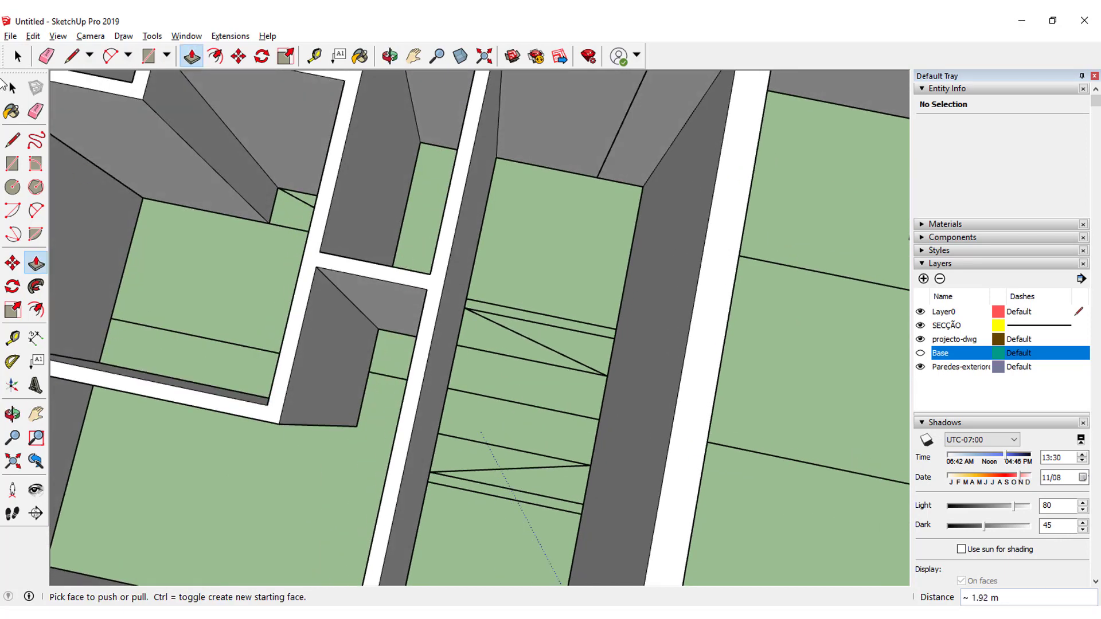
{"action": "left_click", "coordinate": [12, 163]}
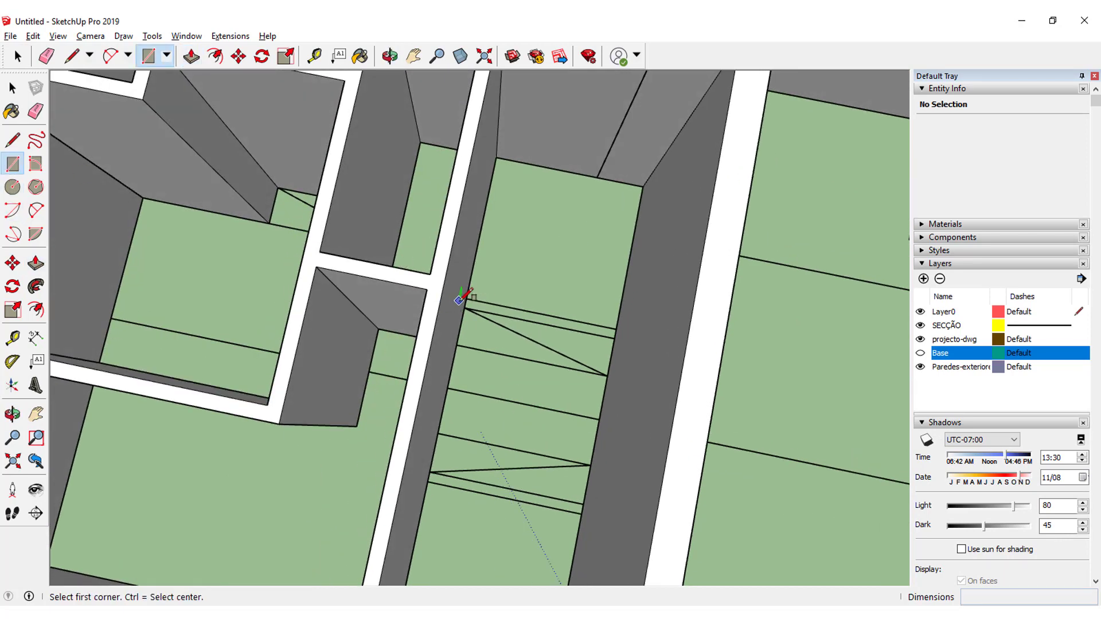
{"action": "left_click", "coordinate": [466, 298]}
{"action": "left_click", "coordinate": [614, 339]}
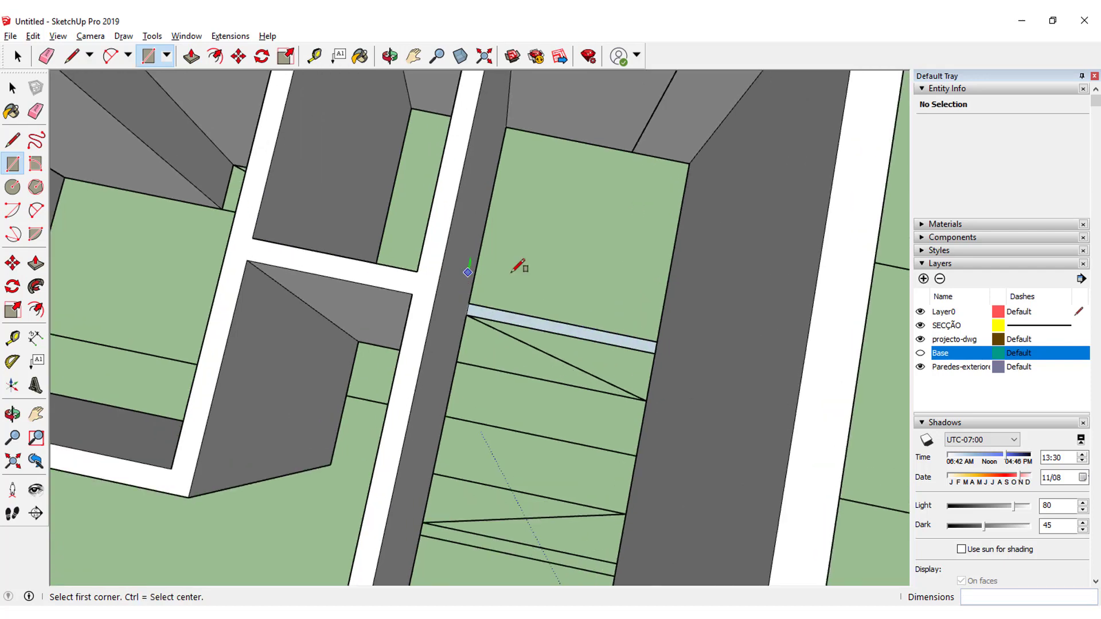
{"action": "middle_click_drag", "start_coordinate": [520, 263], "coordinate": [450, 268]}
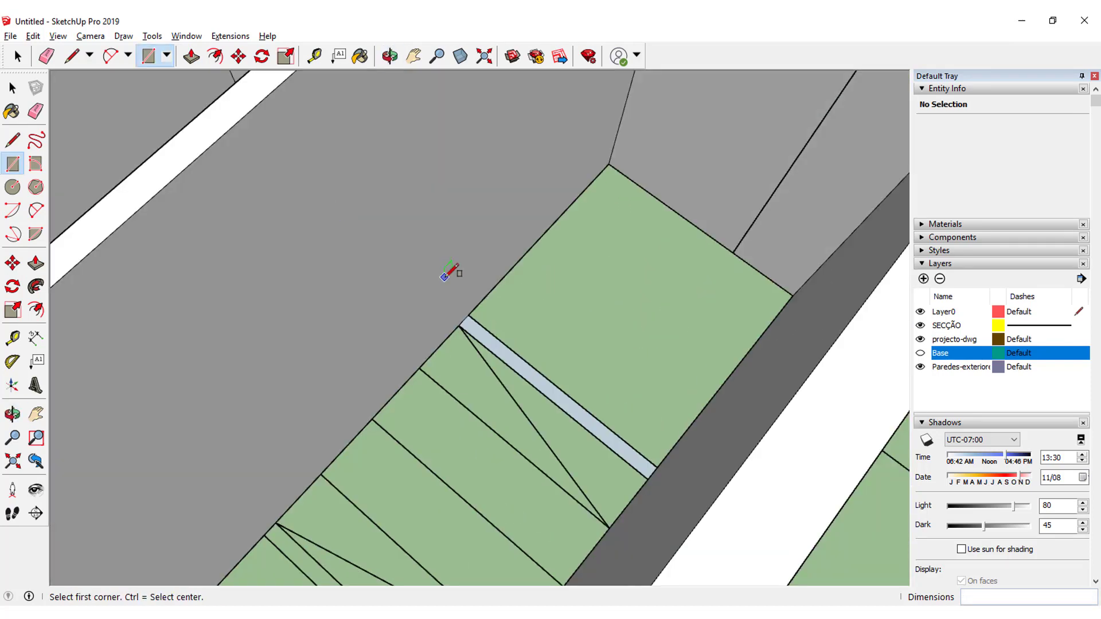
{"action": "scroll", "coordinate": [466, 303], "scroll_direction": "down", "scroll_amount": 5}
{"action": "scroll", "coordinate": [459, 321], "scroll_direction": "up", "scroll_amount": 3}
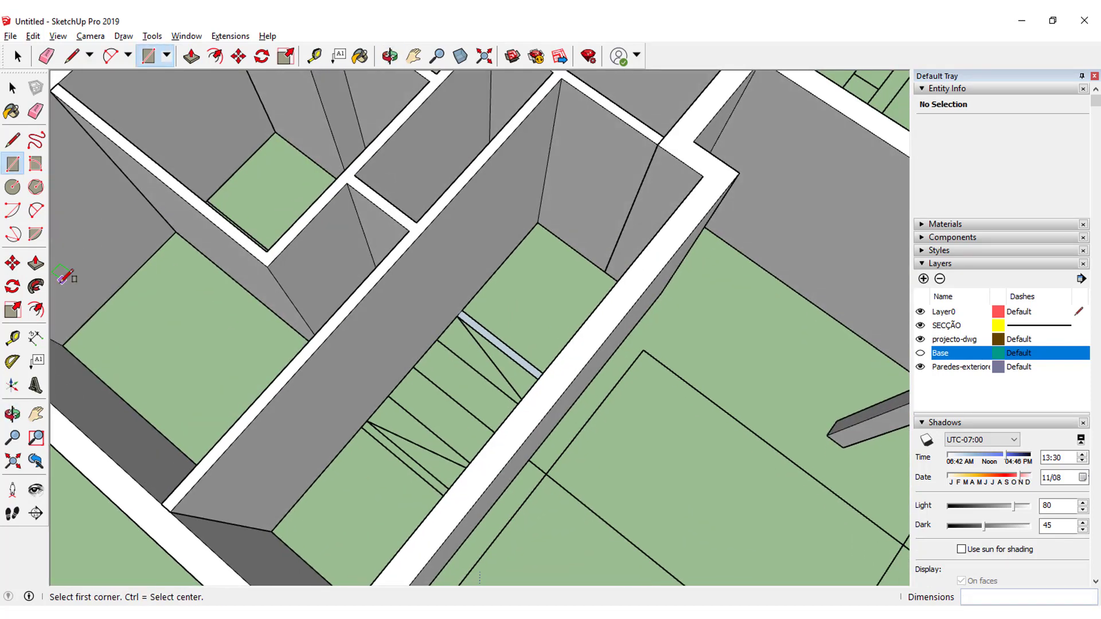
{"action": "left_click", "coordinate": [35, 263]}
{"action": "left_click", "coordinate": [466, 319]}
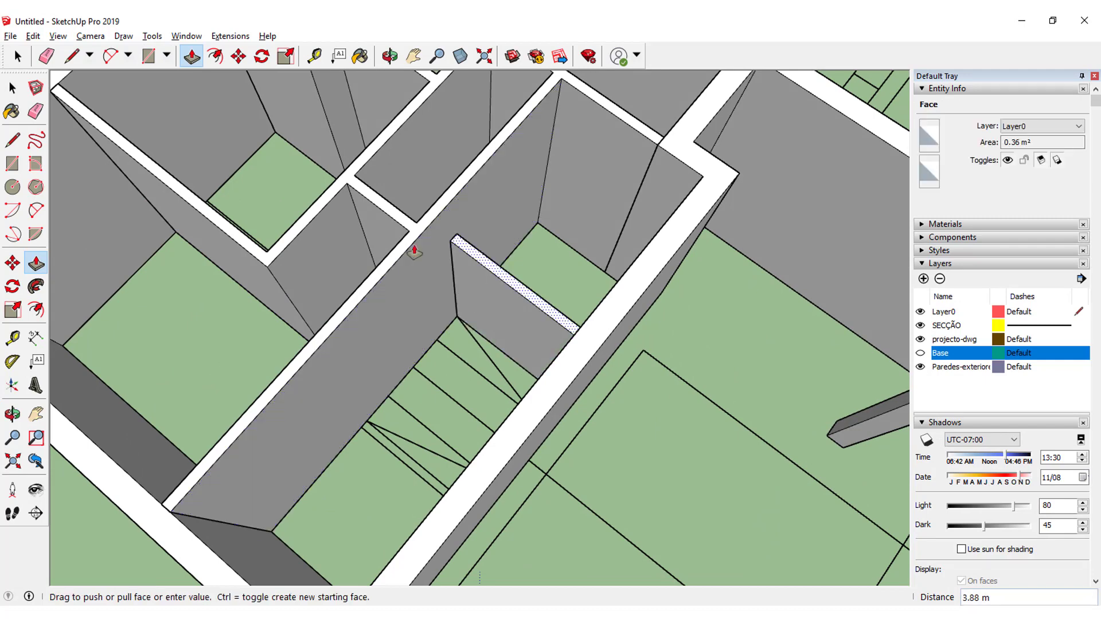
{"action": "left_click", "coordinate": [402, 241]}
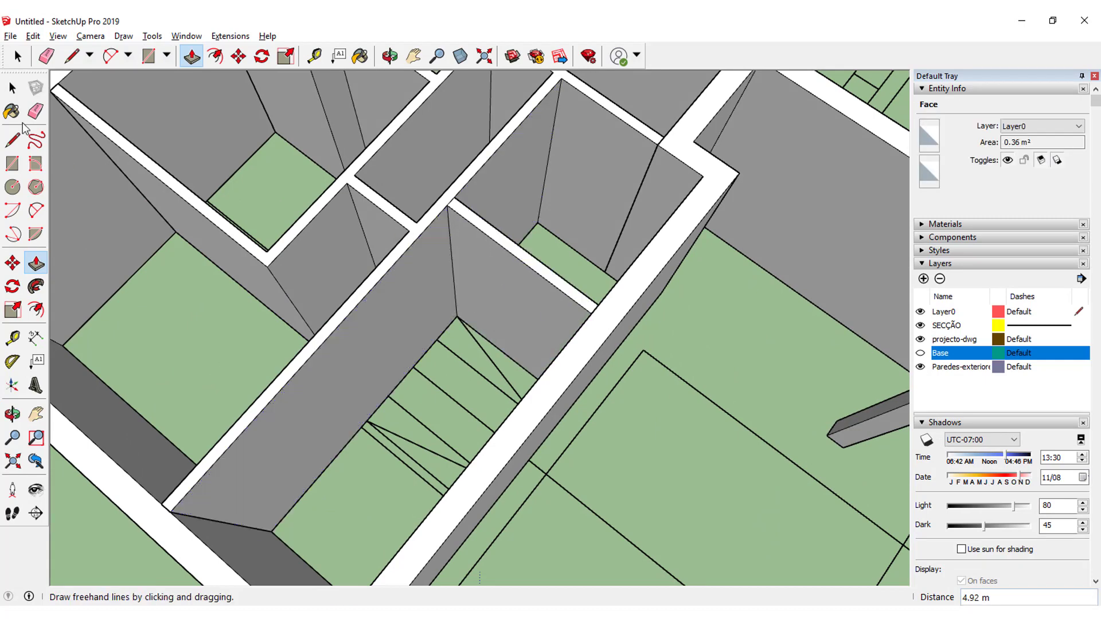
{"action": "left_click", "coordinate": [35, 110]}
Orbit and zoom around the house, from below and above, to inspect the stair area
{"action": "scroll", "coordinate": [502, 172], "scroll_direction": "up", "scroll_amount": 2}
{"action": "scroll", "coordinate": [459, 177], "scroll_direction": "up", "scroll_amount": 1}
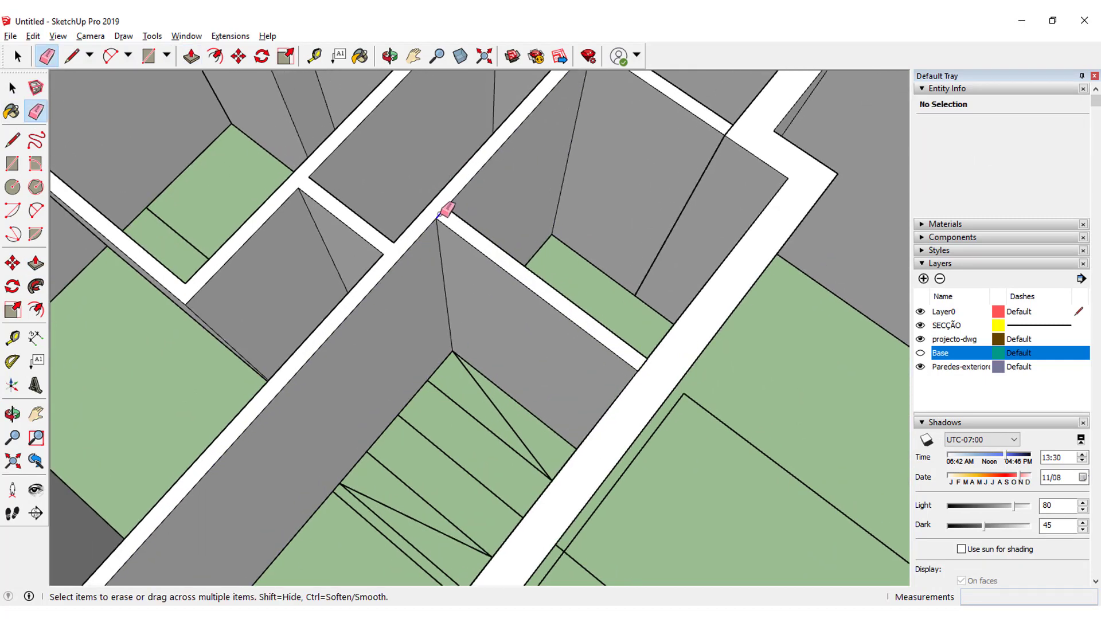
{"action": "middle_click_drag", "start_coordinate": [469, 215], "coordinate": [454, 234]}
{"action": "scroll", "coordinate": [508, 319], "scroll_direction": "up", "scroll_amount": 3}
{"action": "scroll", "coordinate": [484, 338], "scroll_direction": "up", "scroll_amount": 3}
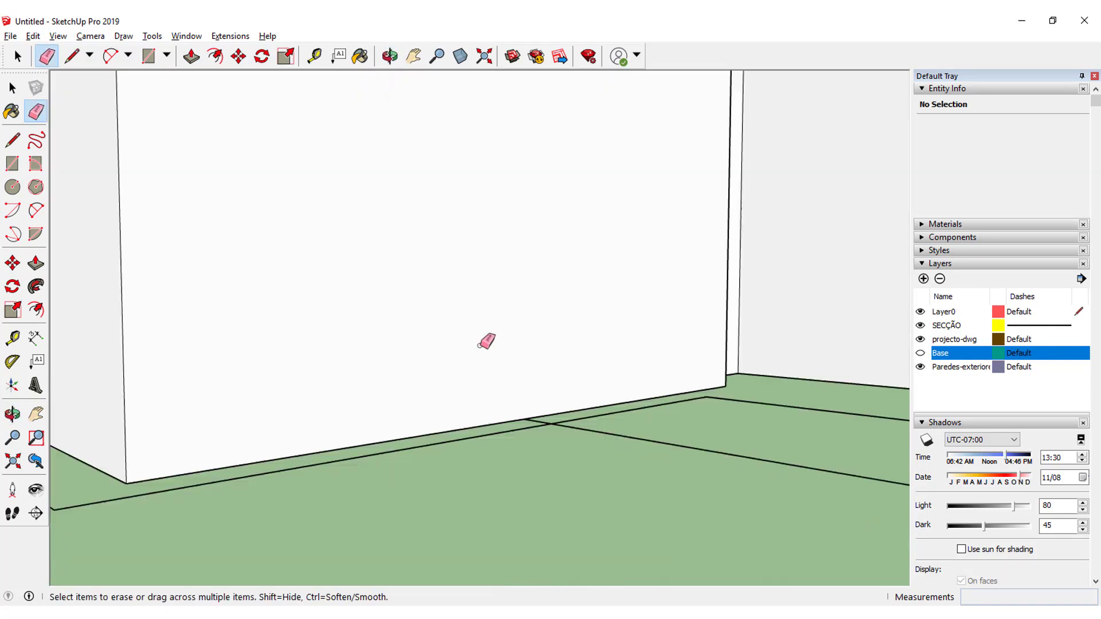
{"action": "scroll", "coordinate": [449, 222], "scroll_direction": "up", "scroll_amount": 3}
{"action": "scroll", "coordinate": [543, 397], "scroll_direction": "up", "scroll_amount": 2}
{"action": "scroll", "coordinate": [531, 287], "scroll_direction": "up", "scroll_amount": 2}
{"action": "scroll", "coordinate": [498, 239], "scroll_direction": "up", "scroll_amount": 2}
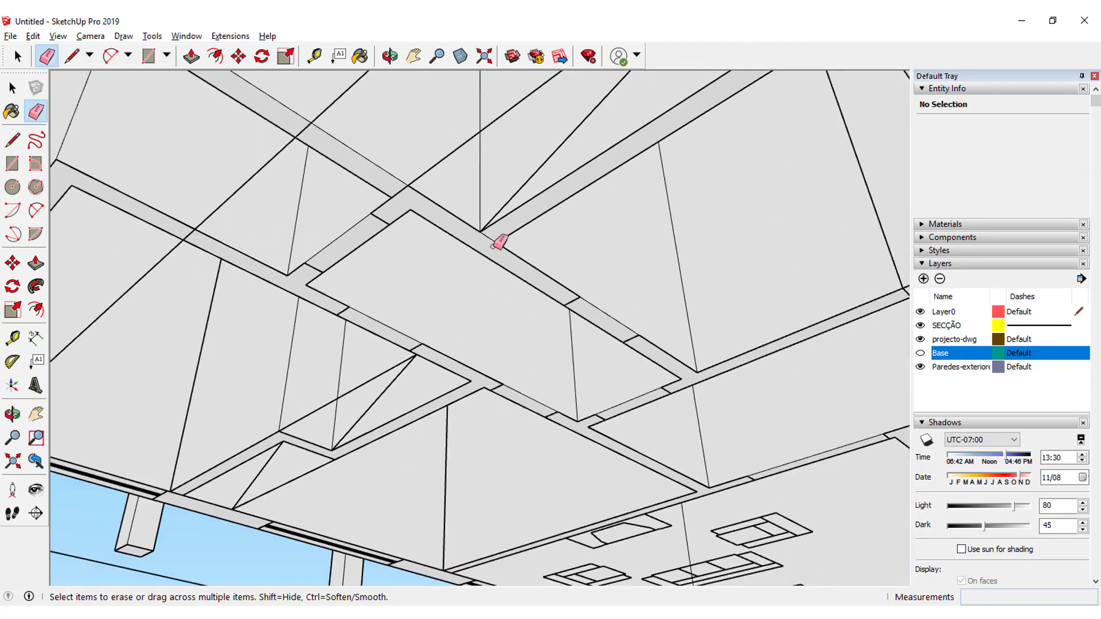
{"action": "scroll", "coordinate": [474, 275], "scroll_direction": "down", "scroll_amount": 3}
{"action": "scroll", "coordinate": [474, 246], "scroll_direction": "down", "scroll_amount": 3}
{"action": "mouse_move", "coordinate": [474, 246]}
{"action": "middle_mouse_down"}
{"action": "mouse_move", "coordinate": [454, 177]}
{"action": "mouse_move", "coordinate": [504, 577]}
{"action": "mouse_move", "coordinate": [622, 583]}
{"action": "middle_mouse_up"}
{"action": "scroll", "coordinate": [602, 523], "scroll_direction": "up", "scroll_amount": 2}
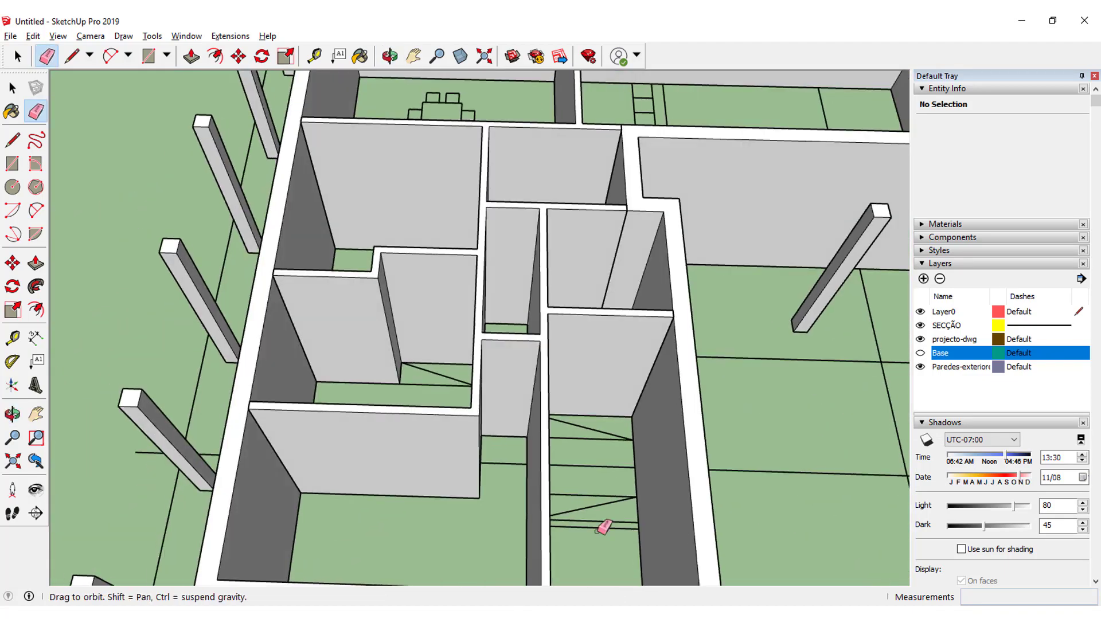
{"action": "scroll", "coordinate": [588, 525], "scroll_direction": "up", "scroll_amount": 2}
{"action": "mouse_move", "coordinate": [588, 525]}
{"action": "middle_mouse_down"}
{"action": "mouse_move", "coordinate": [580, 516]}
{"action": "mouse_move", "coordinate": [623, 584]}
{"action": "mouse_move", "coordinate": [654, 291]}
{"action": "mouse_move", "coordinate": [642, 294]}
{"action": "mouse_move", "coordinate": [643, 552]}
{"action": "middle_mouse_up"}
{"action": "scroll", "coordinate": [629, 437], "scroll_direction": "down", "scroll_amount": 2}
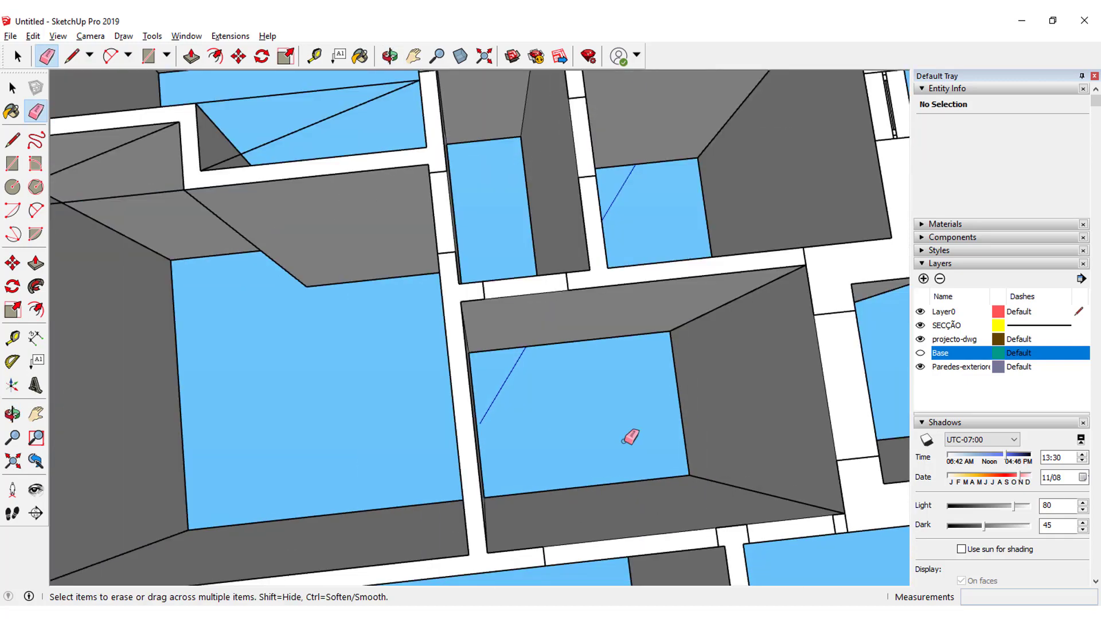
{"action": "mouse_move", "coordinate": [629, 438]}
{"action": "middle_mouse_down"}
{"action": "mouse_move", "coordinate": [600, 376]}
{"action": "mouse_move", "coordinate": [602, 246]}
{"action": "mouse_move", "coordinate": [603, 457]}
{"action": "mouse_move", "coordinate": [617, 349]}
{"action": "mouse_move", "coordinate": [617, 493]}
{"action": "mouse_move", "coordinate": [597, 466]}
{"action": "mouse_move", "coordinate": [616, 596]}
{"action": "mouse_move", "coordinate": [602, 523]}
{"action": "mouse_move", "coordinate": [584, 553]}
{"action": "mouse_move", "coordinate": [594, 472]}
{"action": "mouse_move", "coordinate": [602, 494]}
{"action": "middle_mouse_up"}
{"action": "scroll", "coordinate": [602, 376], "scroll_direction": "down", "scroll_amount": 3}
{"action": "scroll", "coordinate": [602, 494], "scroll_direction": "up", "scroll_amount": 3}
{"action": "scroll", "coordinate": [607, 474], "scroll_direction": "up", "scroll_amount": 3}
{"action": "mouse_move", "coordinate": [629, 422]}
{"action": "middle_mouse_down"}
{"action": "mouse_move", "coordinate": [551, 437]}
{"action": "mouse_move", "coordinate": [533, 394]}
{"action": "middle_mouse_up"}
{"action": "scroll", "coordinate": [550, 437], "scroll_direction": "up", "scroll_amount": 2}
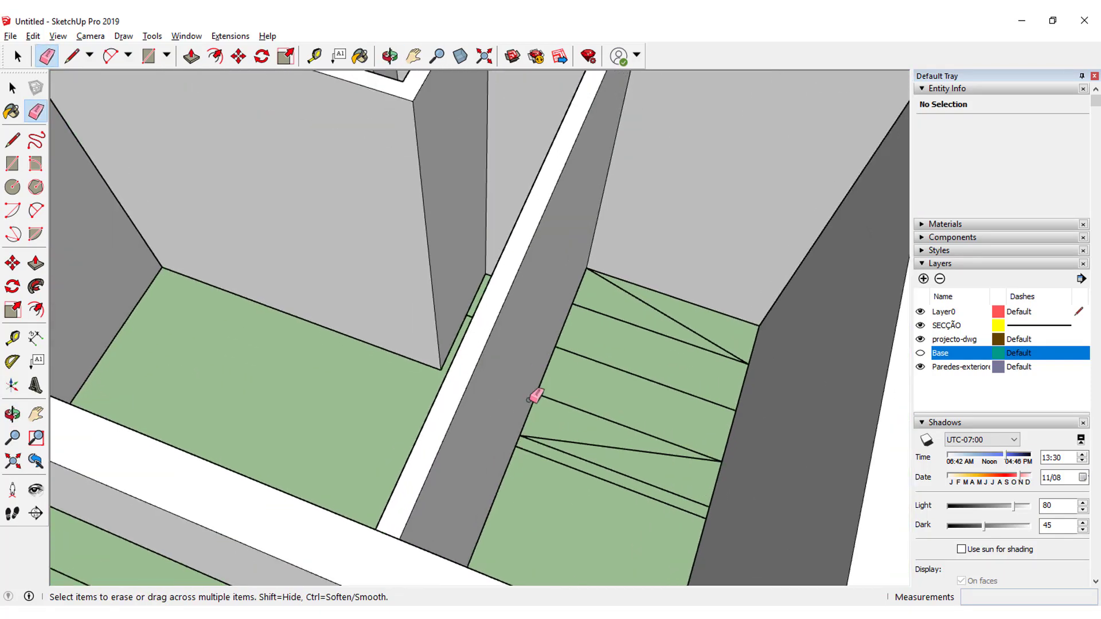
Draw a thin rectangle along the lower stair line and raise it 4.92 m
{"action": "left_click", "coordinate": [12, 163]}
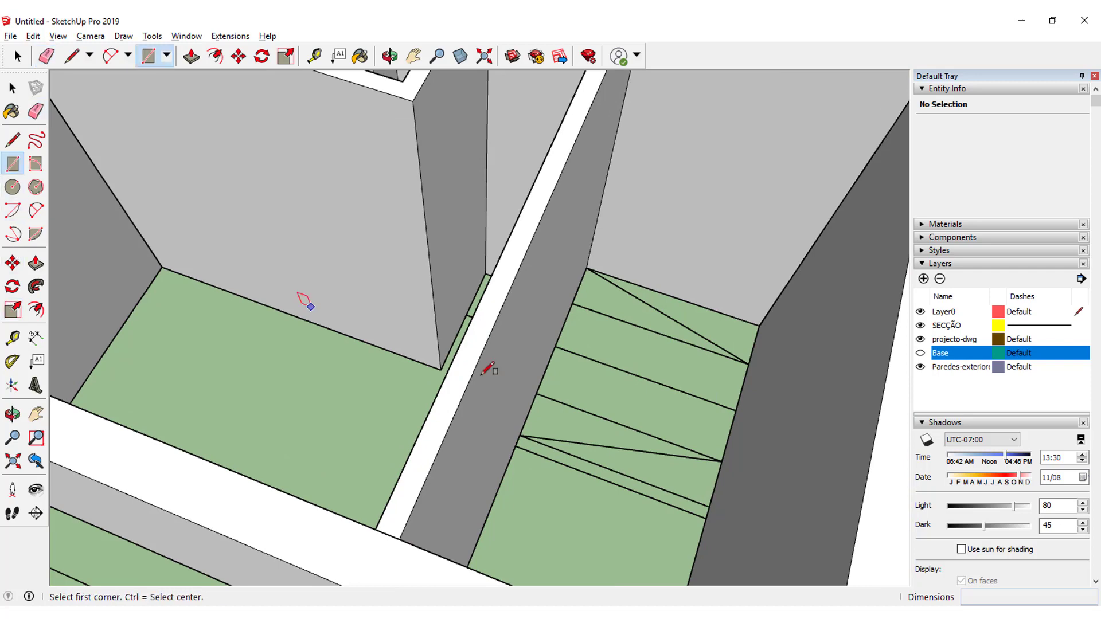
{"action": "left_click", "coordinate": [520, 434]}
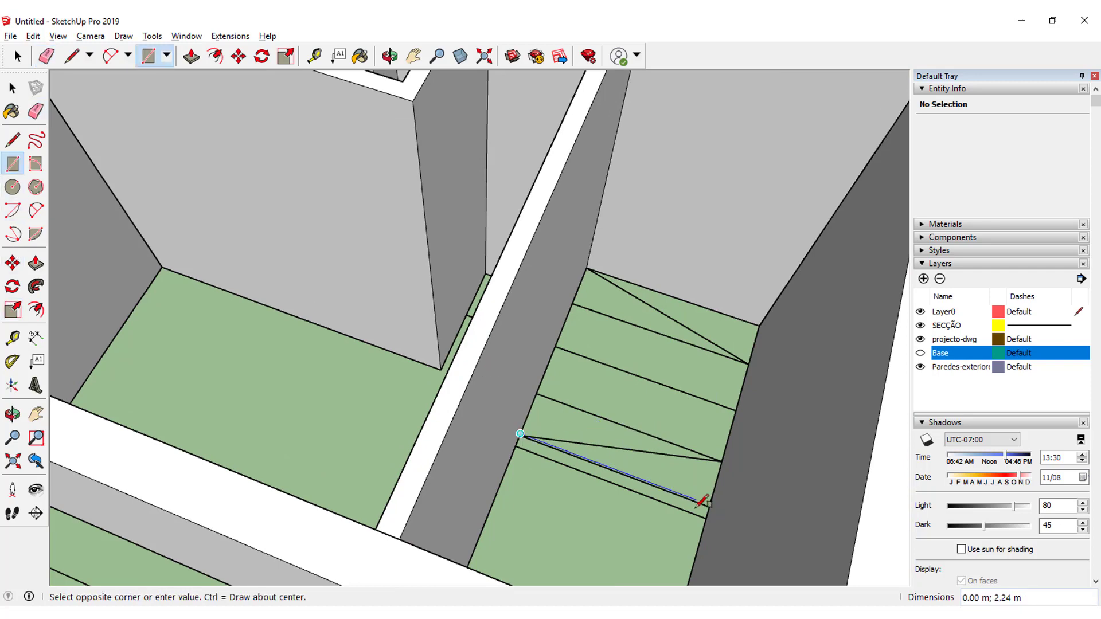
{"action": "scroll", "coordinate": [603, 475], "scroll_direction": "up", "scroll_amount": 2}
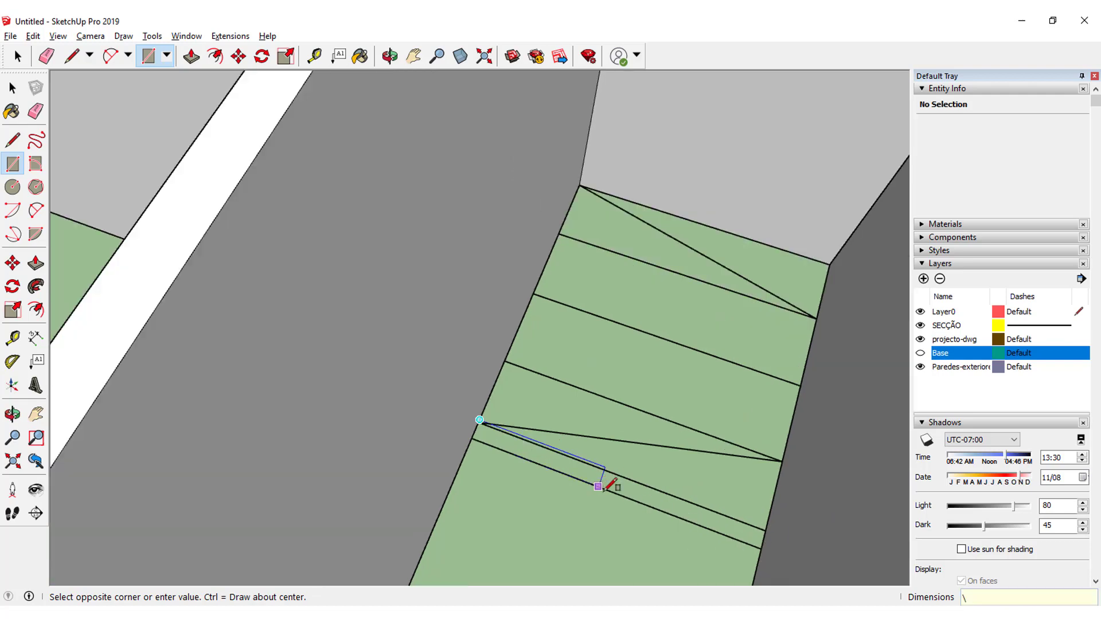
{"action": "key", "text": "Escape"}
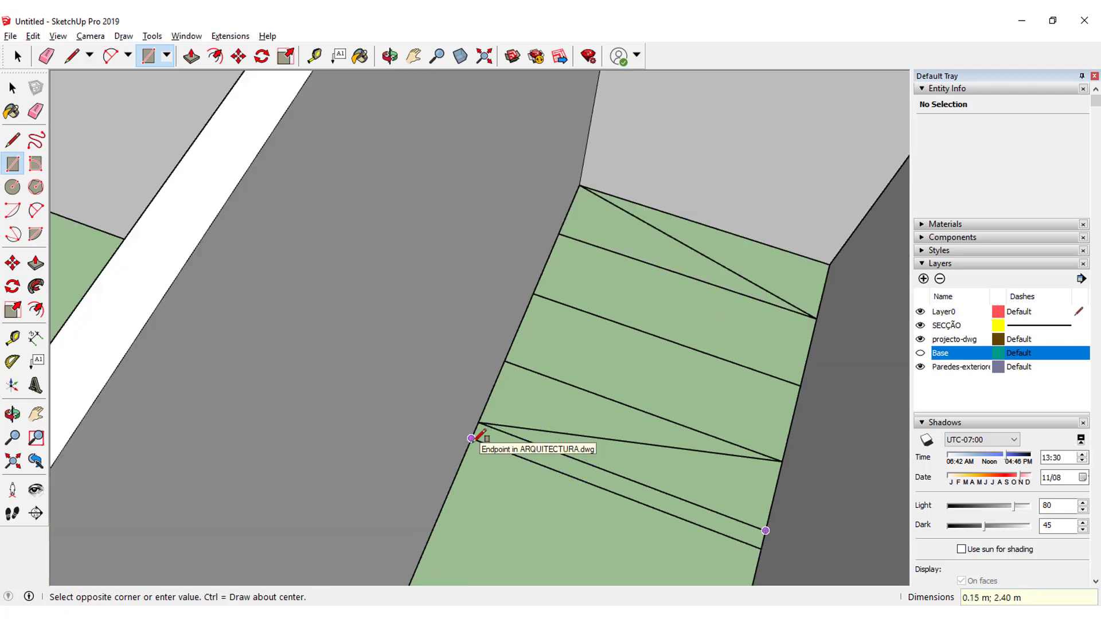
{"action": "left_click", "coordinate": [471, 439]}
{"action": "scroll", "coordinate": [496, 445], "scroll_direction": "down", "scroll_amount": 3}
{"action": "left_click", "coordinate": [36, 262]}
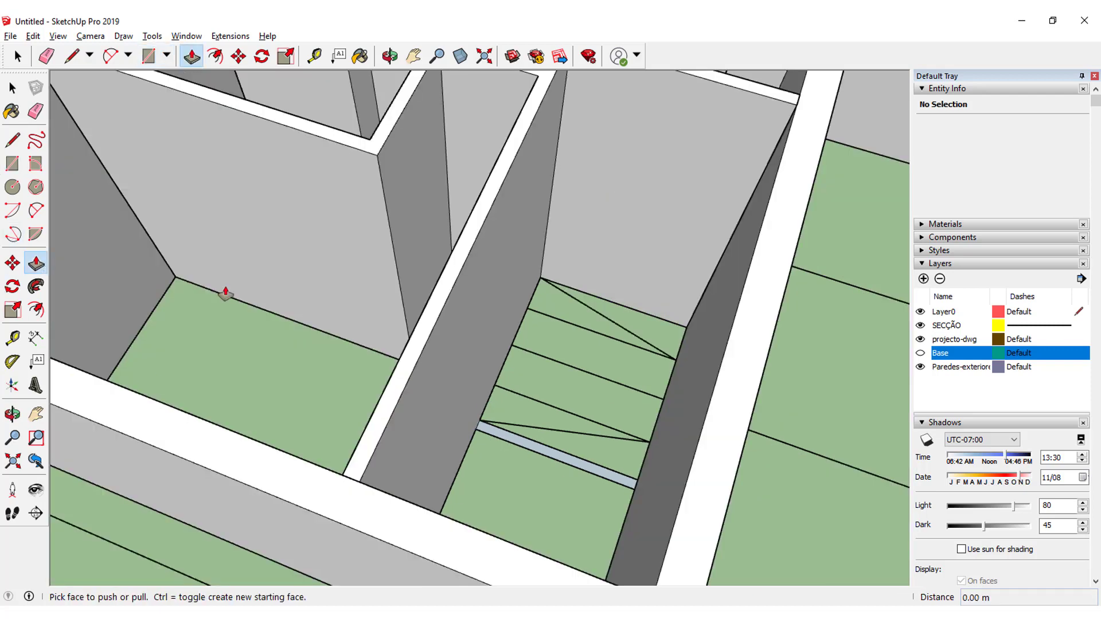
{"action": "left_click", "coordinate": [500, 441]}
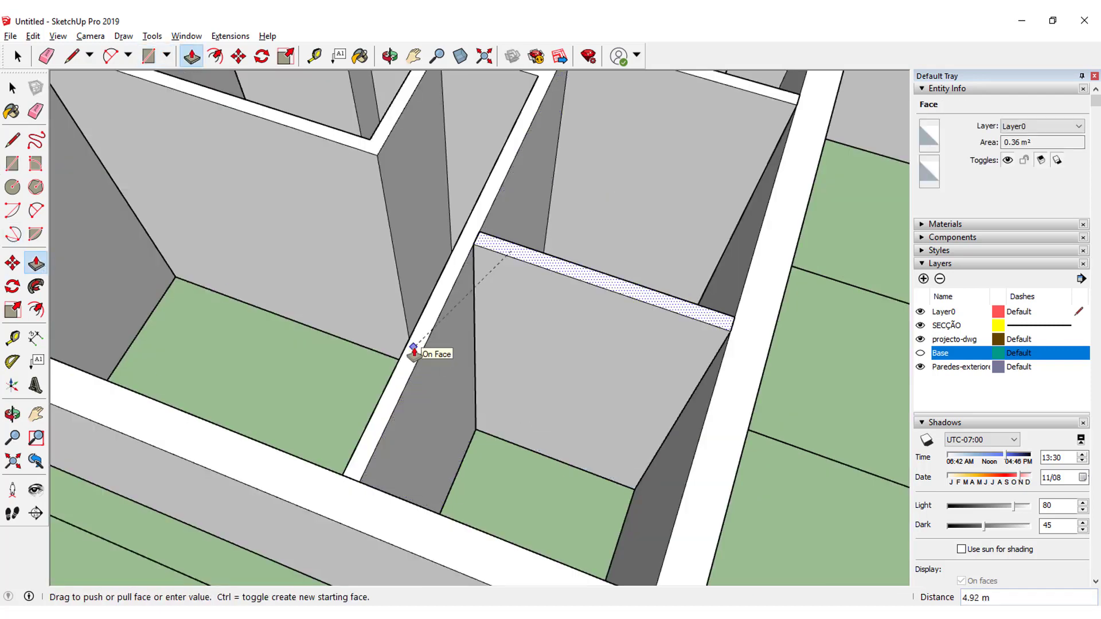
{"action": "left_click", "coordinate": [422, 351]}
Orbit the model from underneath and overhead, then tilt the view over the staircase
{"action": "key", "text": "e"}
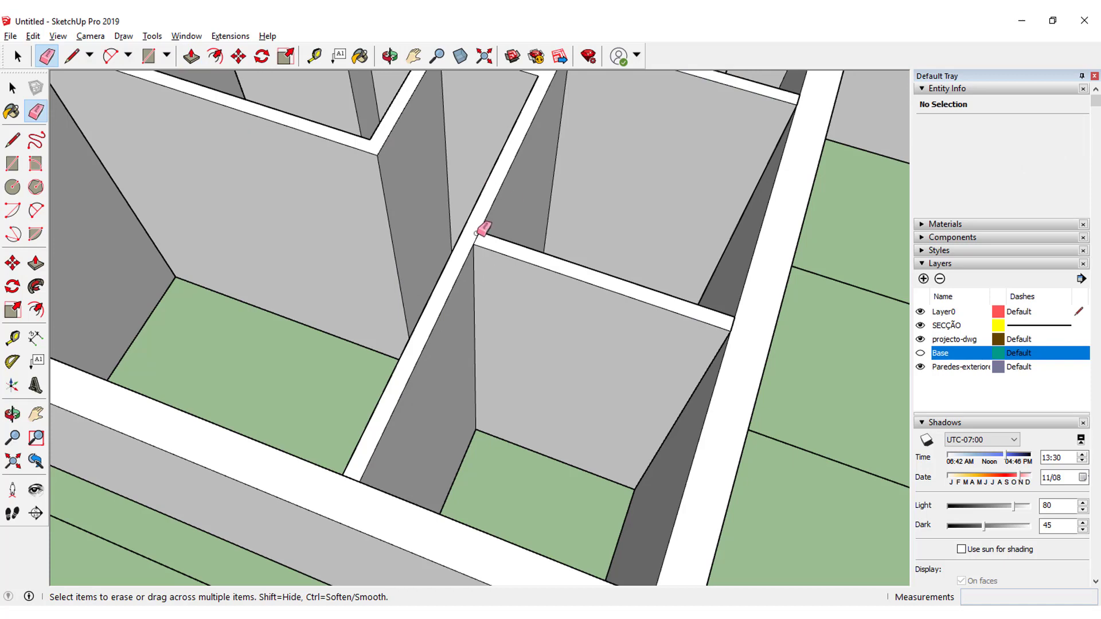
{"action": "mouse_move", "coordinate": [483, 229]}
{"action": "middle_mouse_down"}
{"action": "mouse_move", "coordinate": [486, 368]}
{"action": "mouse_move", "coordinate": [540, 16]}
{"action": "mouse_move", "coordinate": [553, 430]}
{"action": "mouse_move", "coordinate": [518, 149]}
{"action": "middle_mouse_up"}
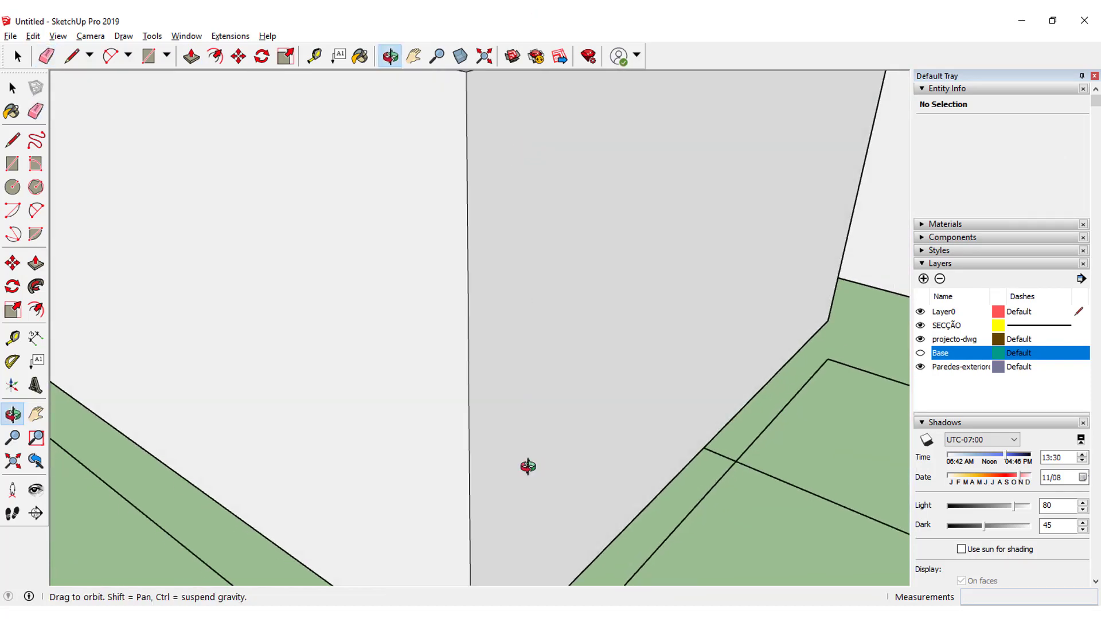
{"action": "mouse_move", "coordinate": [527, 466]}
{"action": "middle_mouse_down"}
{"action": "mouse_move", "coordinate": [528, 165]}
{"action": "mouse_move", "coordinate": [393, 380]}
{"action": "middle_mouse_up"}
{"action": "scroll", "coordinate": [484, 327], "scroll_direction": "up", "scroll_amount": 3}
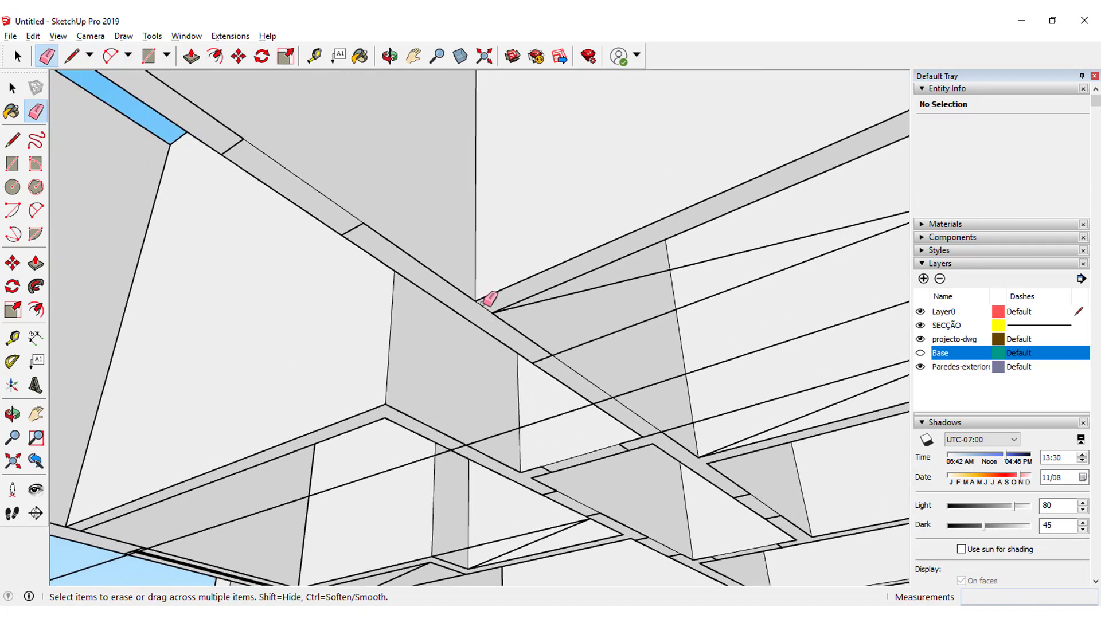
{"action": "scroll", "coordinate": [486, 299], "scroll_direction": "down", "scroll_amount": 5}
{"action": "mouse_move", "coordinate": [455, 349]}
{"action": "middle_mouse_down"}
{"action": "mouse_move", "coordinate": [531, 248]}
{"action": "mouse_move", "coordinate": [533, 356]}
{"action": "mouse_move", "coordinate": [634, 498]}
{"action": "mouse_move", "coordinate": [703, 248]}
{"action": "mouse_move", "coordinate": [412, 294]}
{"action": "middle_mouse_up"}
{"action": "scroll", "coordinate": [681, 248], "scroll_direction": "up", "scroll_amount": 2}
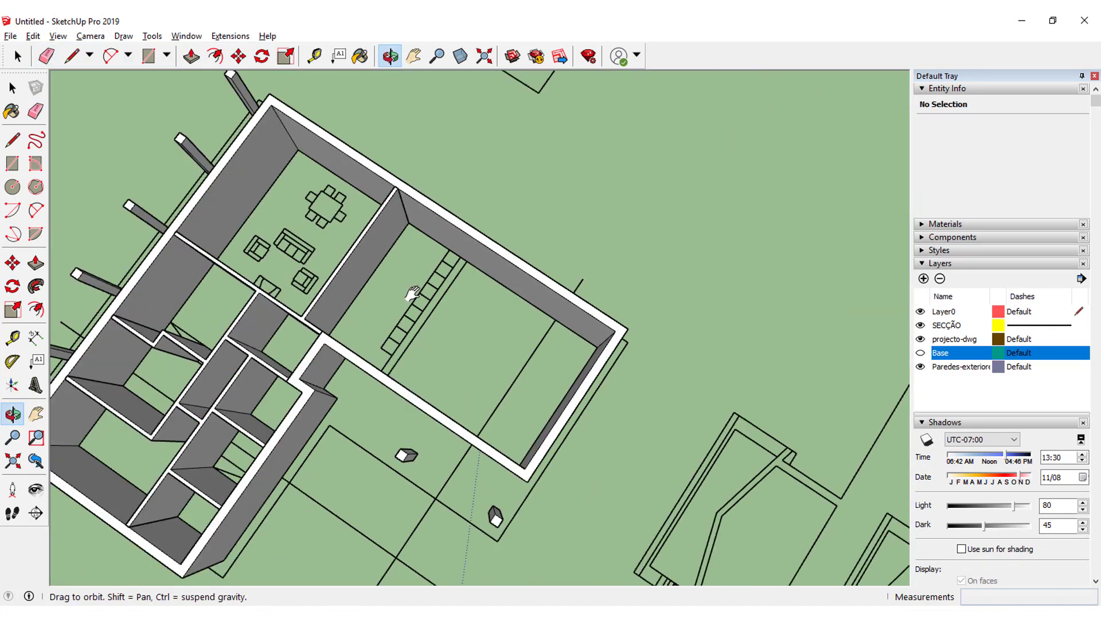
{"action": "scroll", "coordinate": [412, 293], "scroll_direction": "up", "scroll_amount": 3}
{"action": "middle_click_drag", "start_coordinate": [408, 332], "coordinate": [380, 393]}
{"action": "scroll", "coordinate": [457, 308], "scroll_direction": "up", "scroll_amount": 2}
{"action": "mouse_move", "coordinate": [457, 307]}
{"action": "middle_mouse_down"}
{"action": "mouse_move", "coordinate": [457, 290]}
{"action": "mouse_move", "coordinate": [508, 250]}
{"action": "middle_mouse_up"}
Draw the staircase wall's floor rectangle and raise it to full wall height
{"action": "middle_click_drag", "start_coordinate": [259, 231], "coordinate": [317, 334]}
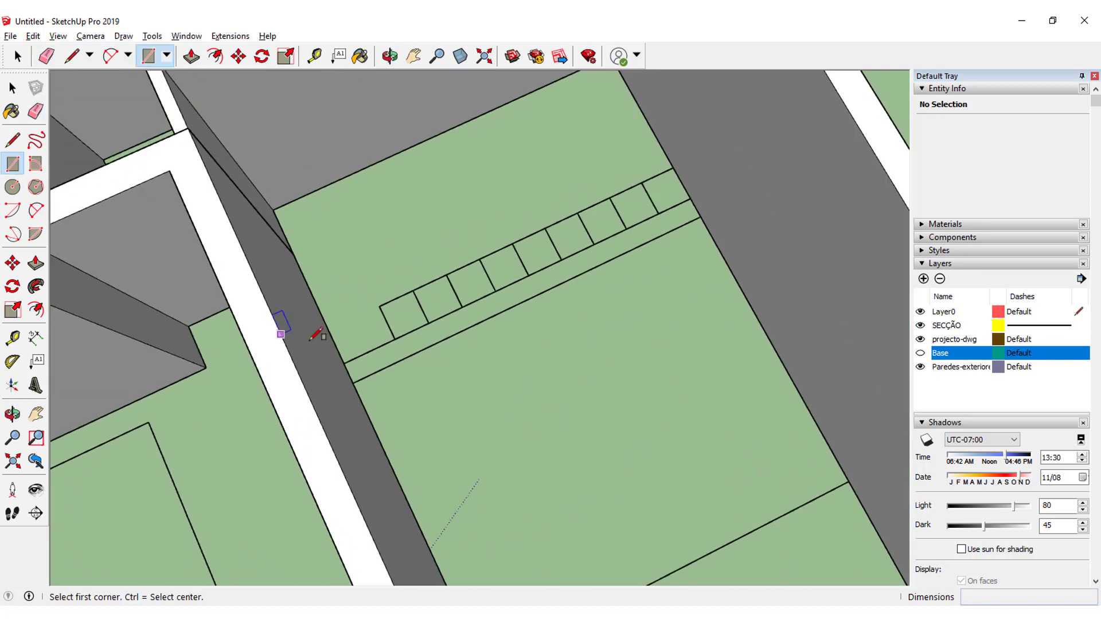
{"action": "left_click", "coordinate": [344, 363]}
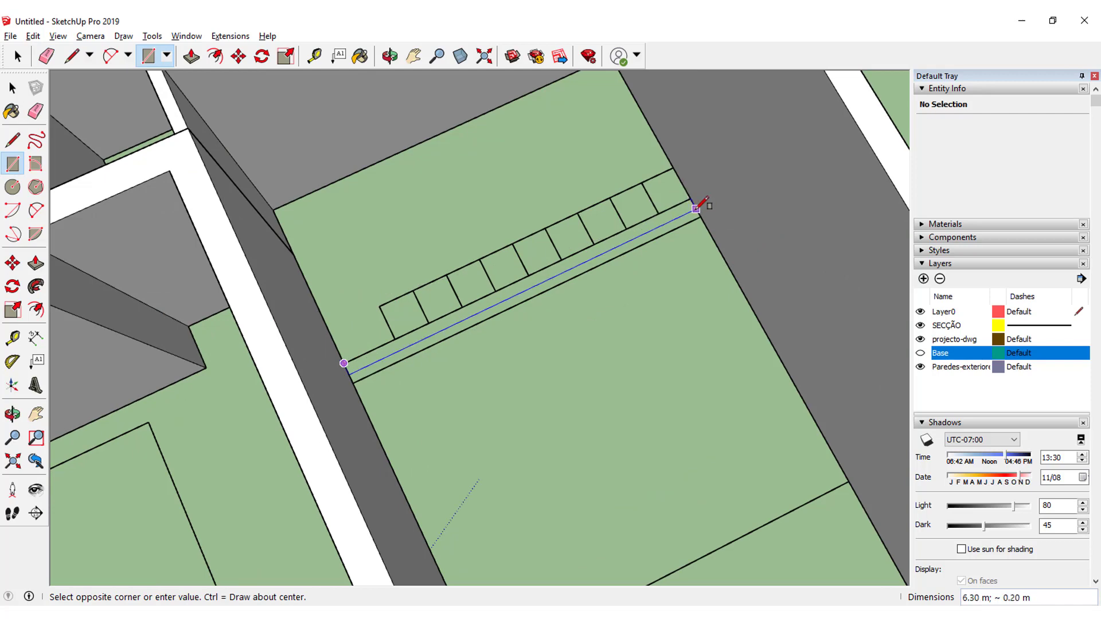
{"action": "left_click", "coordinate": [696, 210]}
{"action": "scroll", "coordinate": [570, 250], "scroll_direction": "down", "scroll_amount": 2}
{"action": "scroll", "coordinate": [427, 291], "scroll_direction": "down", "scroll_amount": 3}
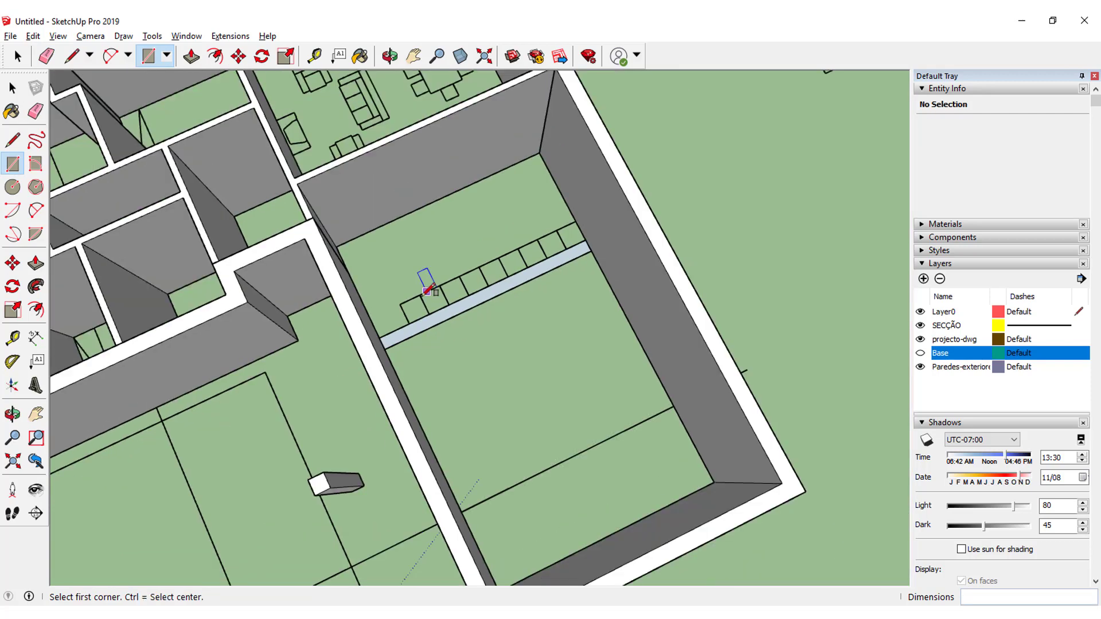
{"action": "left_click", "coordinate": [31, 264]}
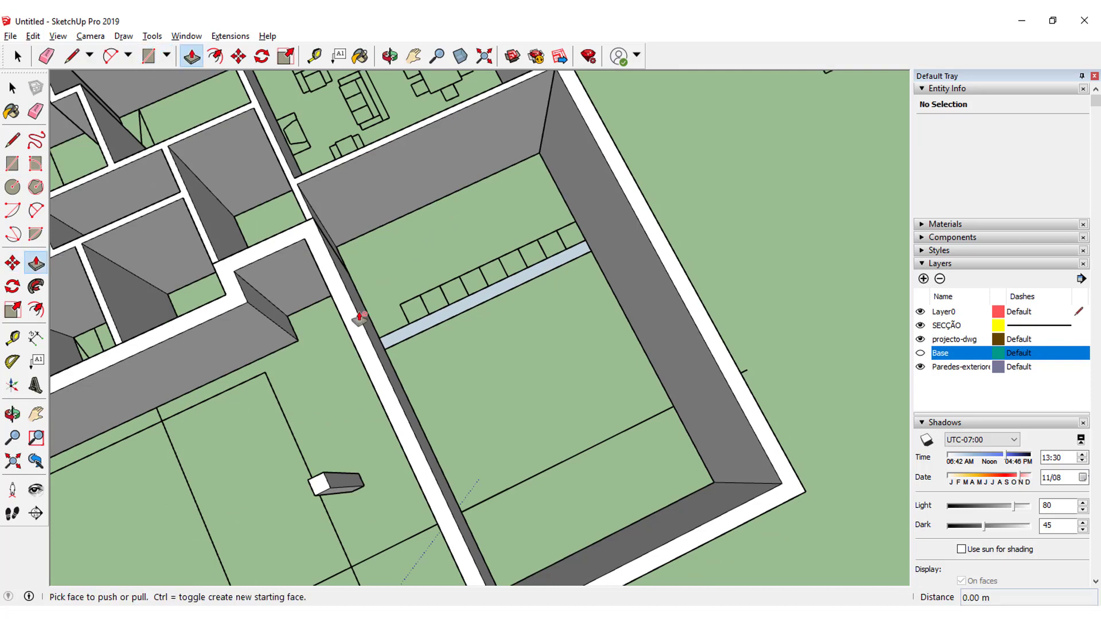
{"action": "left_click", "coordinate": [392, 338]}
{"action": "left_click", "coordinate": [349, 337]}
{"action": "scroll", "coordinate": [349, 336], "scroll_direction": "up", "scroll_amount": 2}
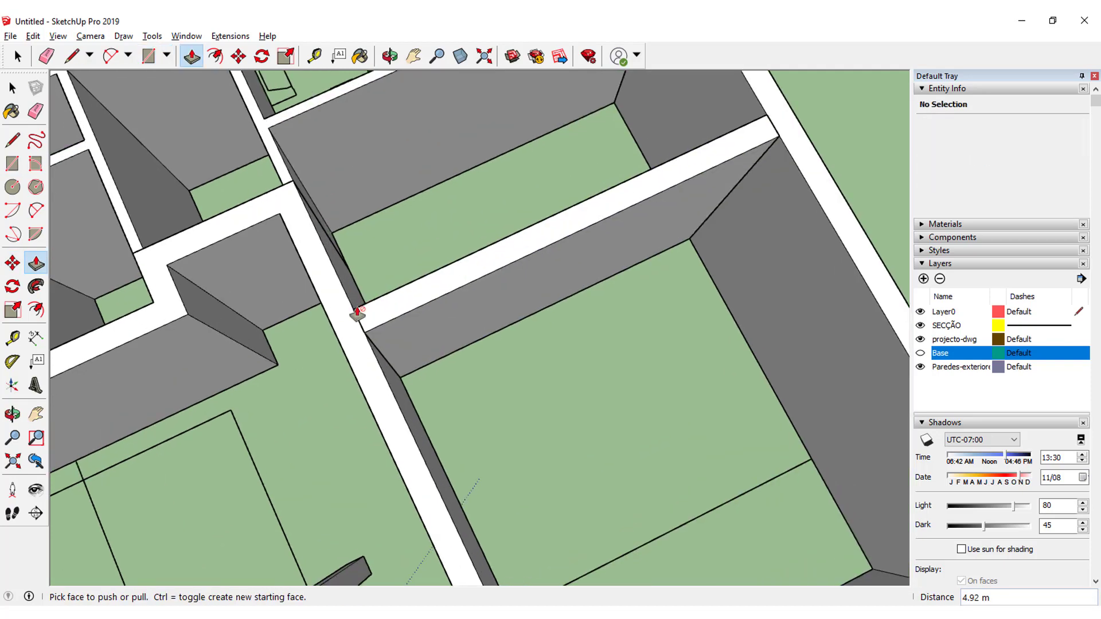
{"action": "scroll", "coordinate": [621, 187], "scroll_direction": "down", "scroll_amount": 1}
{"action": "scroll", "coordinate": [610, 206], "scroll_direction": "down", "scroll_amount": 2}
{"action": "scroll", "coordinate": [656, 187], "scroll_direction": "down", "scroll_amount": 2}
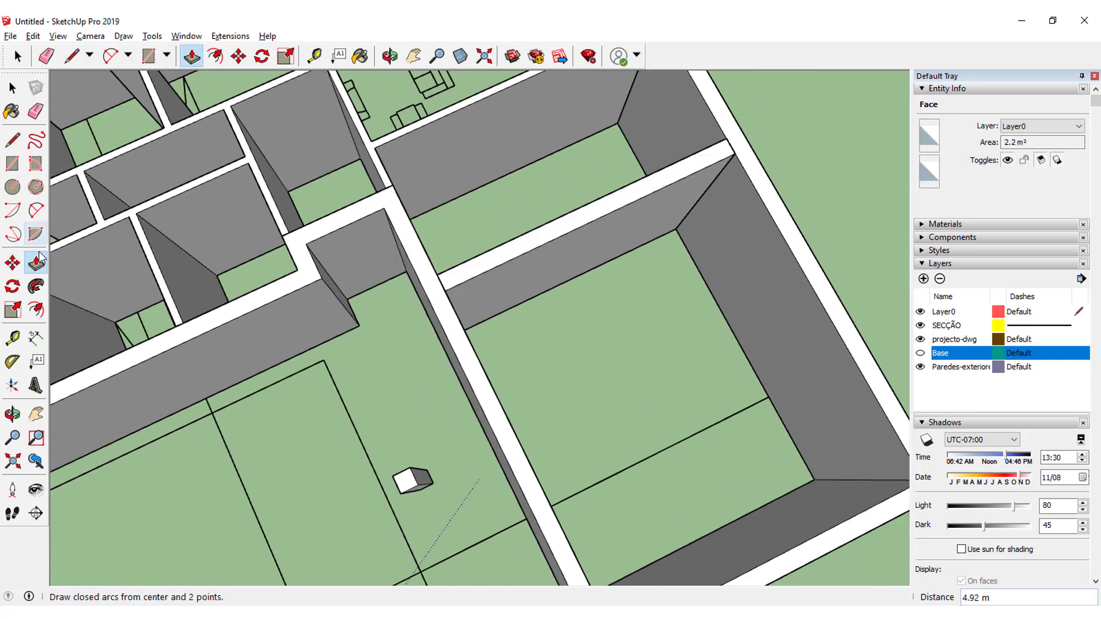
Measure the wall thickness at the junction and push the wall's side face back 0.20 m
{"action": "left_click", "coordinate": [13, 87]}
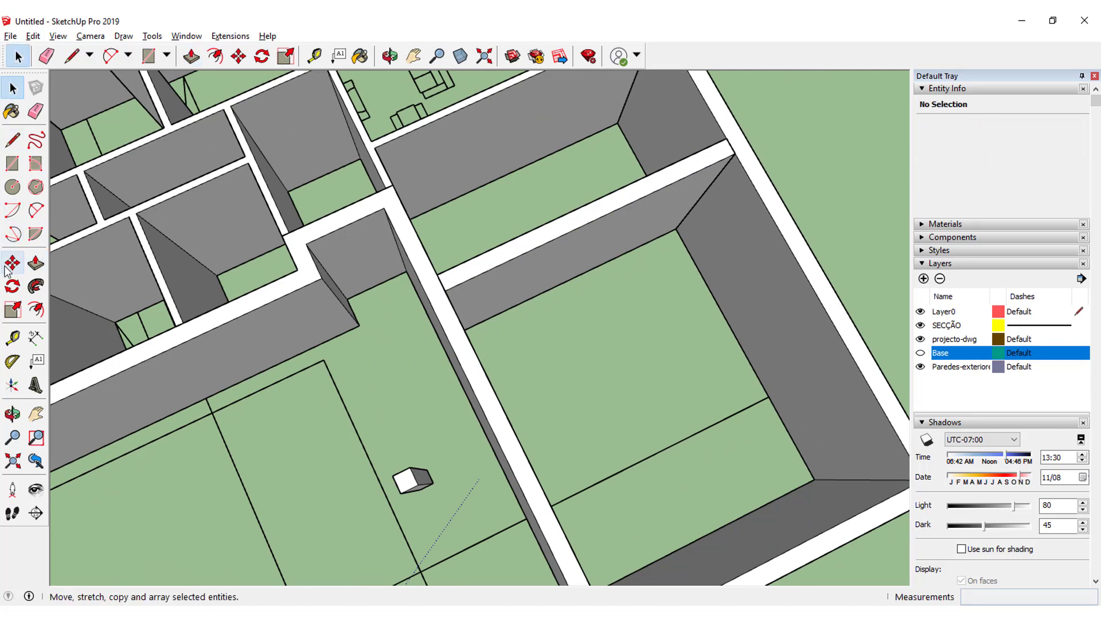
{"action": "left_click", "coordinate": [13, 337]}
{"action": "mouse_move", "coordinate": [216, 275]}
{"action": "middle_mouse_down"}
{"action": "mouse_move", "coordinate": [629, 285]}
{"action": "mouse_move", "coordinate": [393, 217]}
{"action": "mouse_move", "coordinate": [474, 222]}
{"action": "middle_mouse_up"}
{"action": "left_click", "coordinate": [447, 237]}
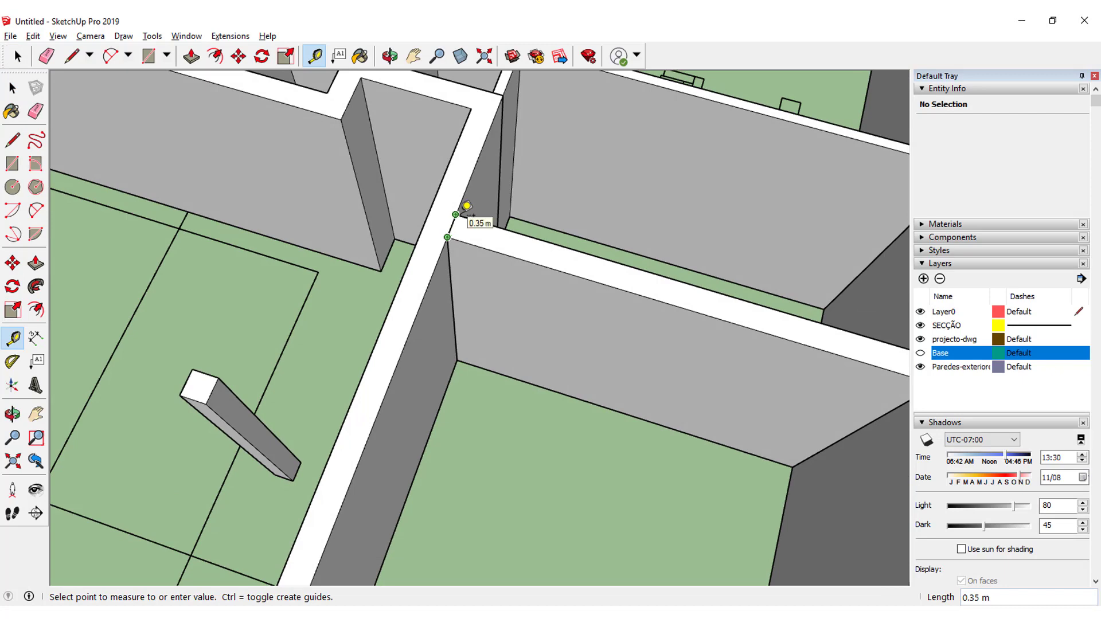
{"action": "left_click", "coordinate": [466, 206]}
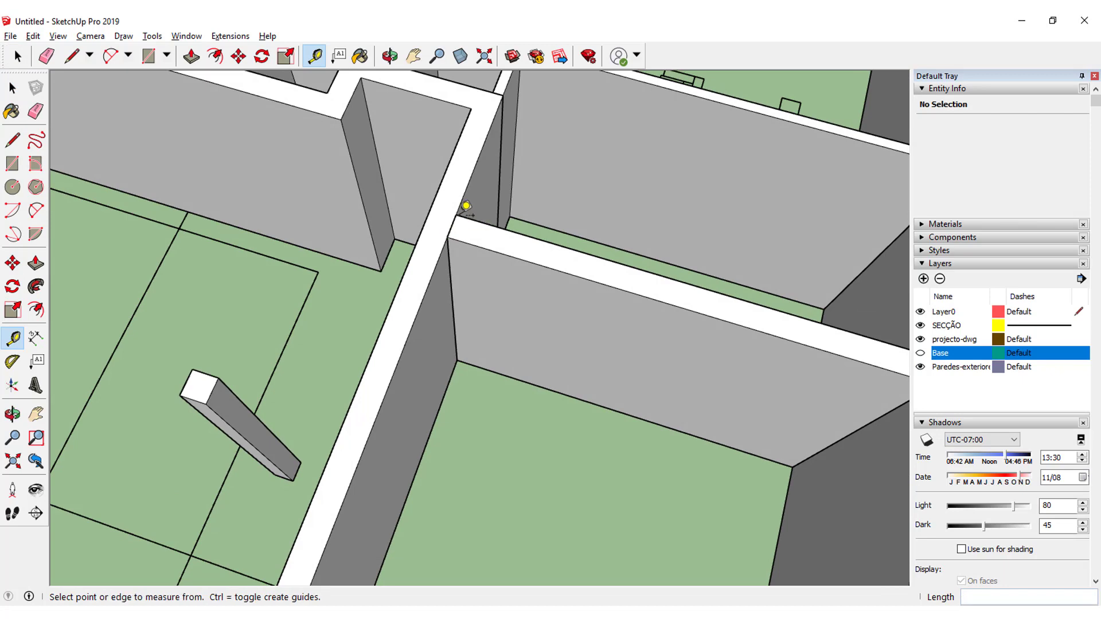
{"action": "left_click", "coordinate": [35, 263]}
{"action": "left_click_drag", "start_coordinate": [491, 290], "coordinate": [493, 275]}
{"action": "type", "text": "20"}
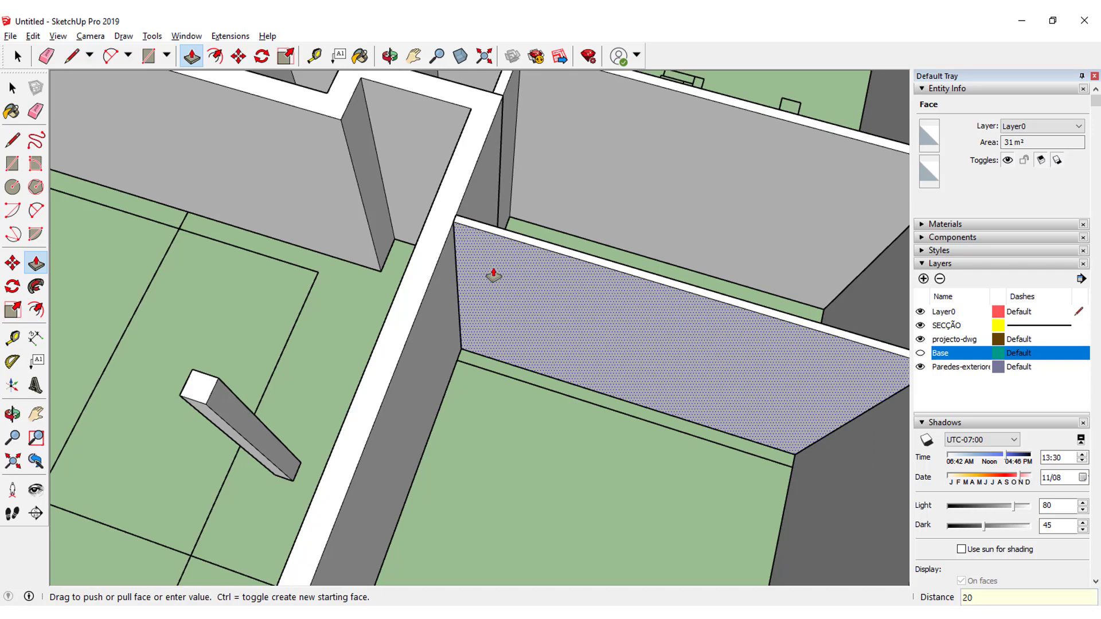
{"action": "key", "text": "Return"}
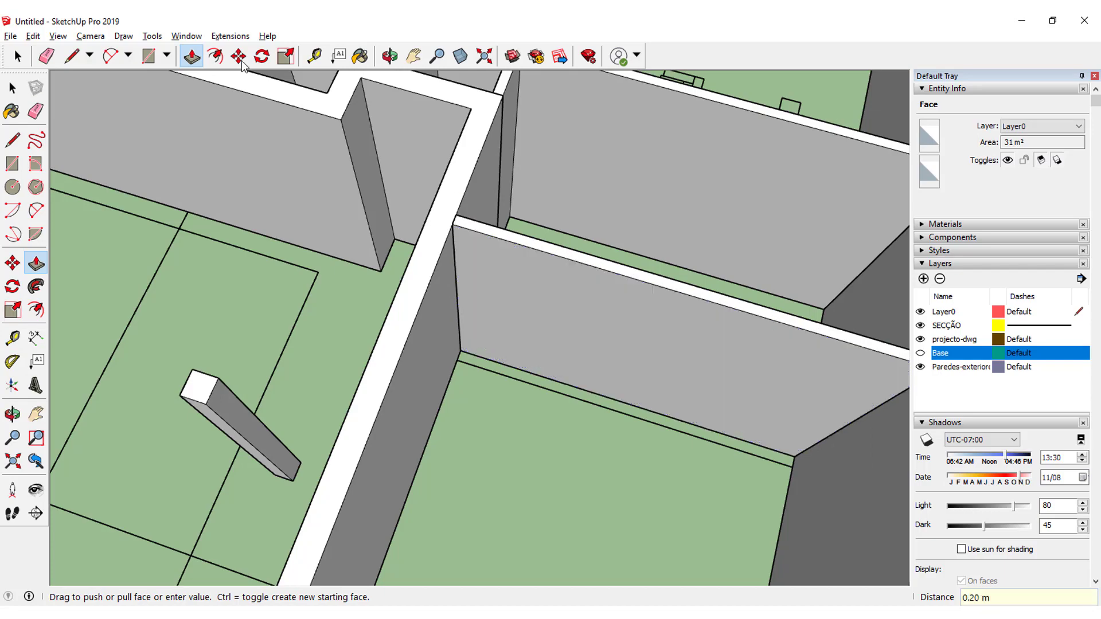
{"action": "mouse_move", "coordinate": [493, 275]}
{"action": "middle_mouse_down"}
{"action": "mouse_move", "coordinate": [580, 278]}
{"action": "mouse_move", "coordinate": [535, 281]}
{"action": "mouse_move", "coordinate": [737, 319]}
{"action": "mouse_move", "coordinate": [513, 243]}
{"action": "mouse_move", "coordinate": [597, 369]}
{"action": "mouse_move", "coordinate": [344, 204]}
{"action": "middle_mouse_up"}
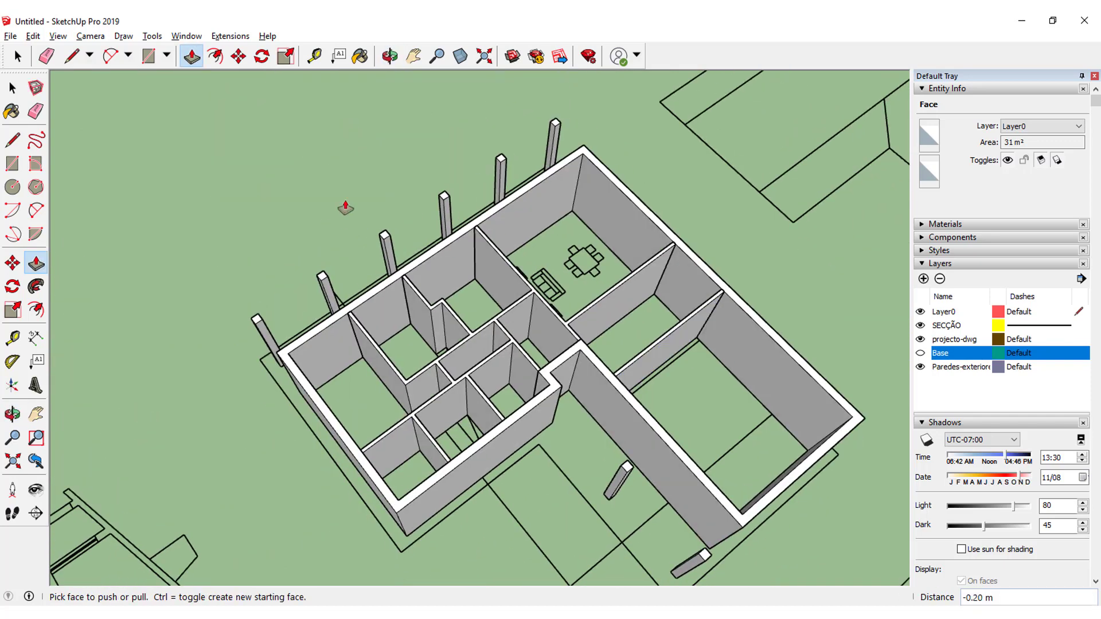
{"action": "left_click", "coordinate": [11, 90]}
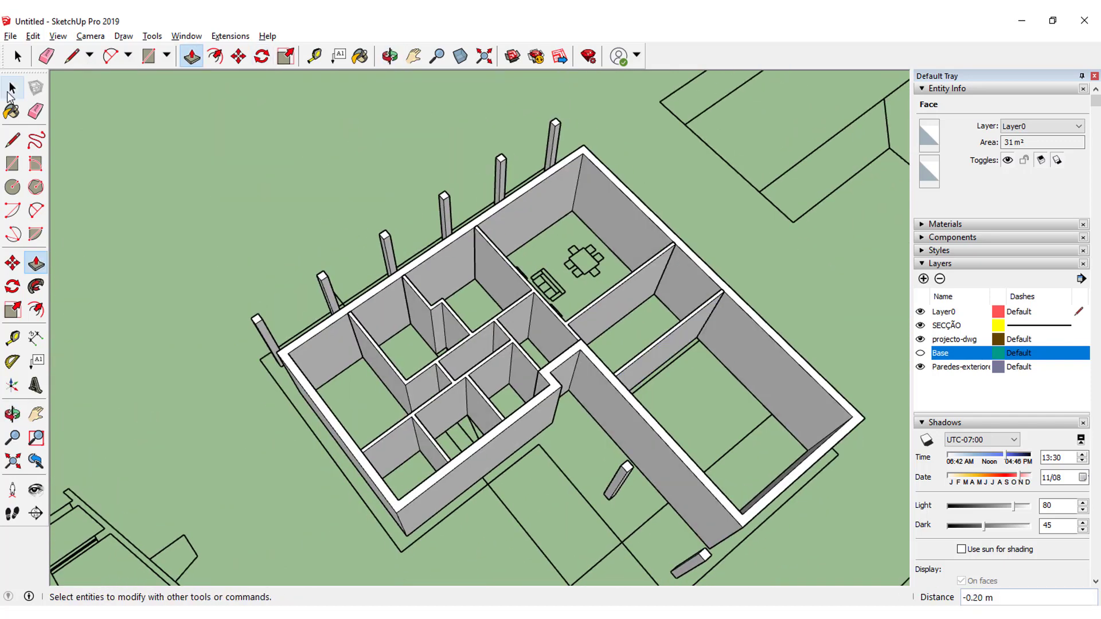
Select the connected interior walls plus the separate wall and make them one 38.04 m³ group
{"action": "triple_click", "coordinate": [501, 286]}
{"action": "scroll", "coordinate": [586, 314], "scroll_direction": "up", "scroll_amount": 2}
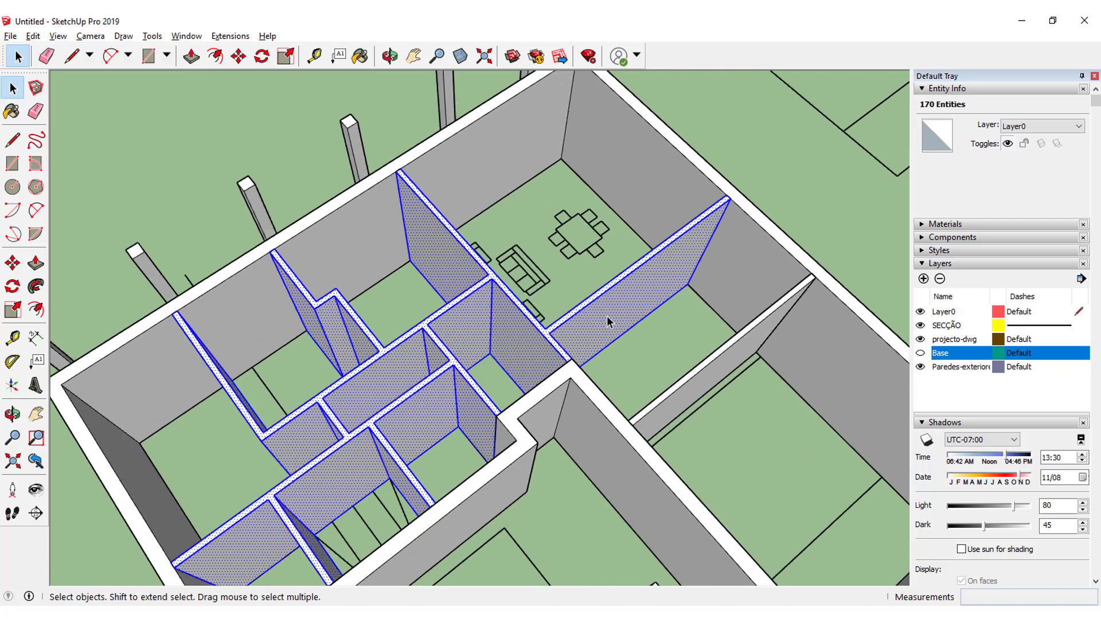
{"action": "scroll", "coordinate": [613, 315], "scroll_direction": "up", "scroll_amount": 2}
{"action": "scroll", "coordinate": [595, 344], "scroll_direction": "down", "scroll_amount": 3}
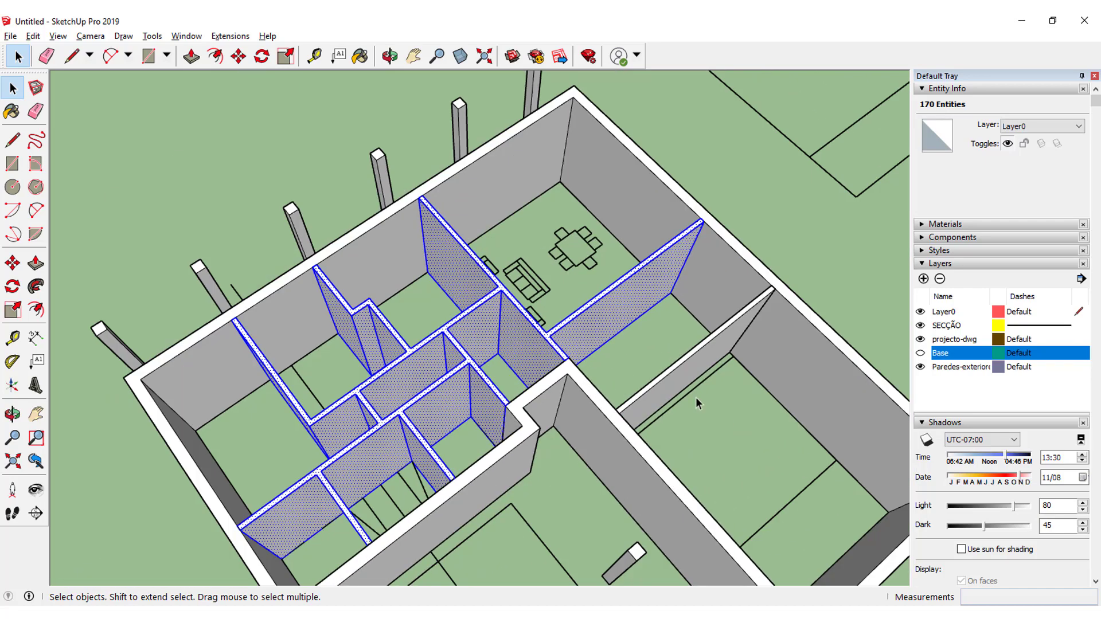
{"action": "double_click", "coordinate": [666, 393], "text": "shift"}
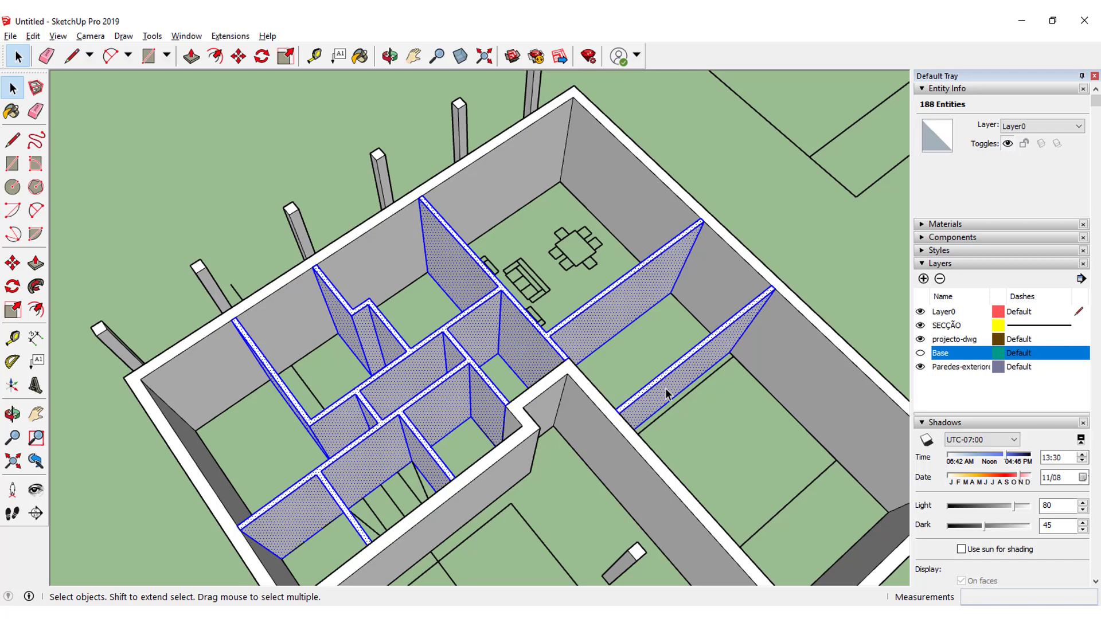
{"action": "right_click", "coordinate": [666, 394]}
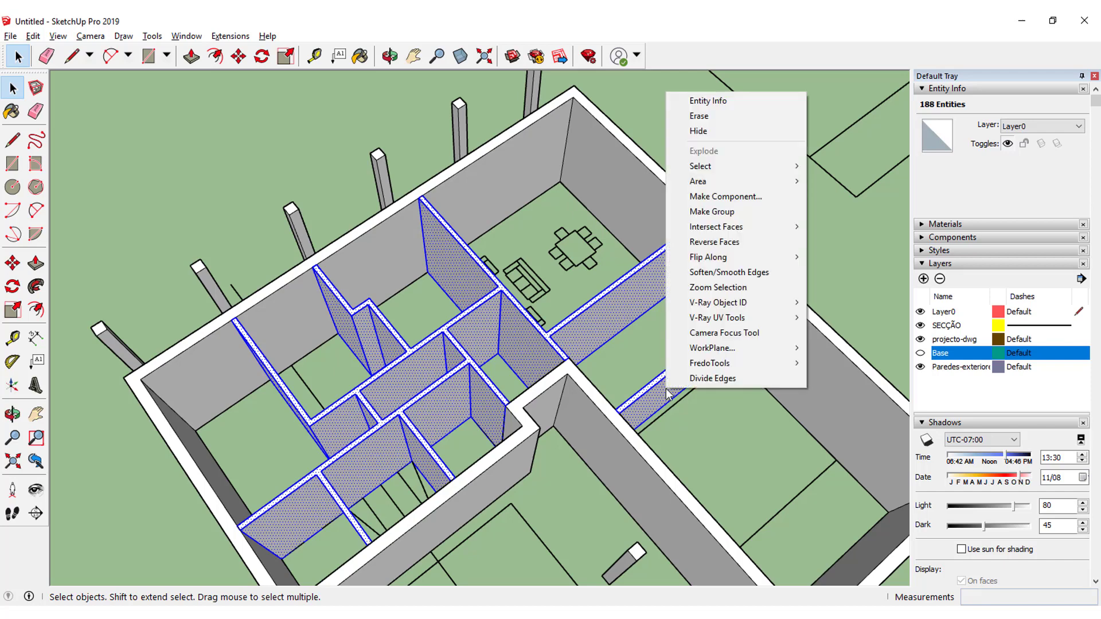
{"action": "left_click", "coordinate": [725, 213]}
{"action": "scroll", "coordinate": [703, 240], "scroll_direction": "down", "scroll_amount": 1}
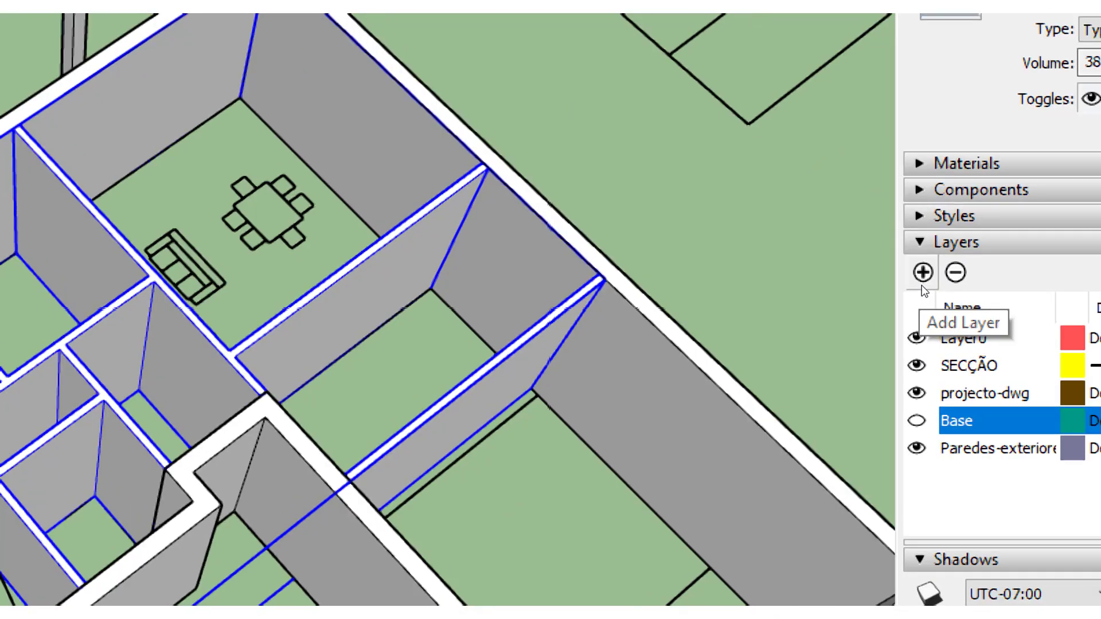
Add a new layer named 'Paredes-interiores'
{"action": "left_click", "coordinate": [923, 279]}
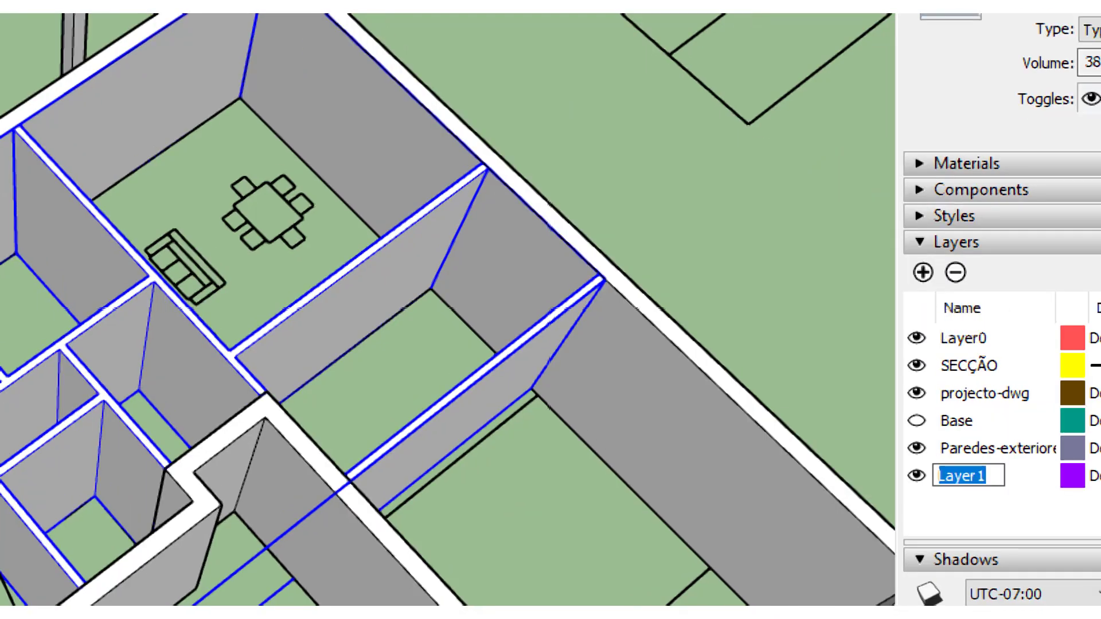
{"action": "type", "text": "Pa"}
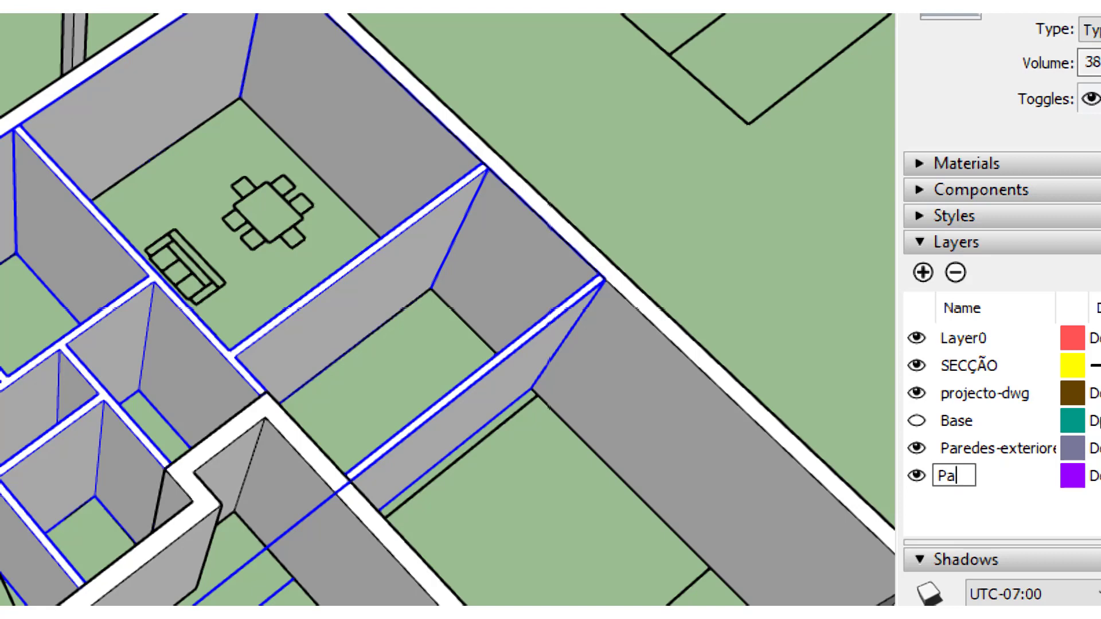
{"action": "type", "text": "redes-i"}
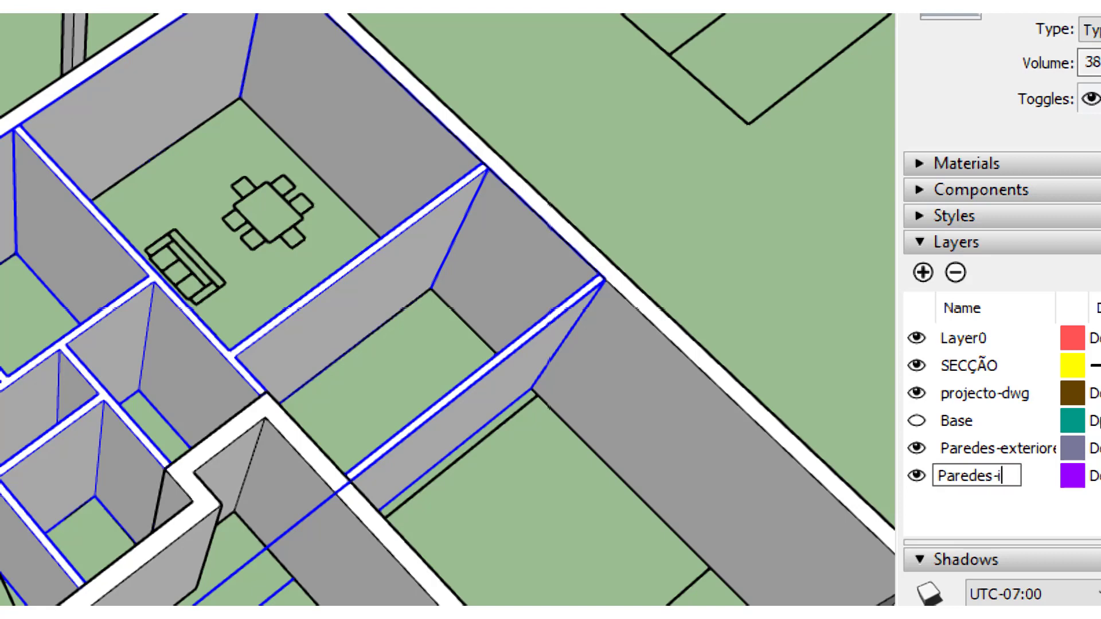
{"action": "type", "text": "nteriores"}
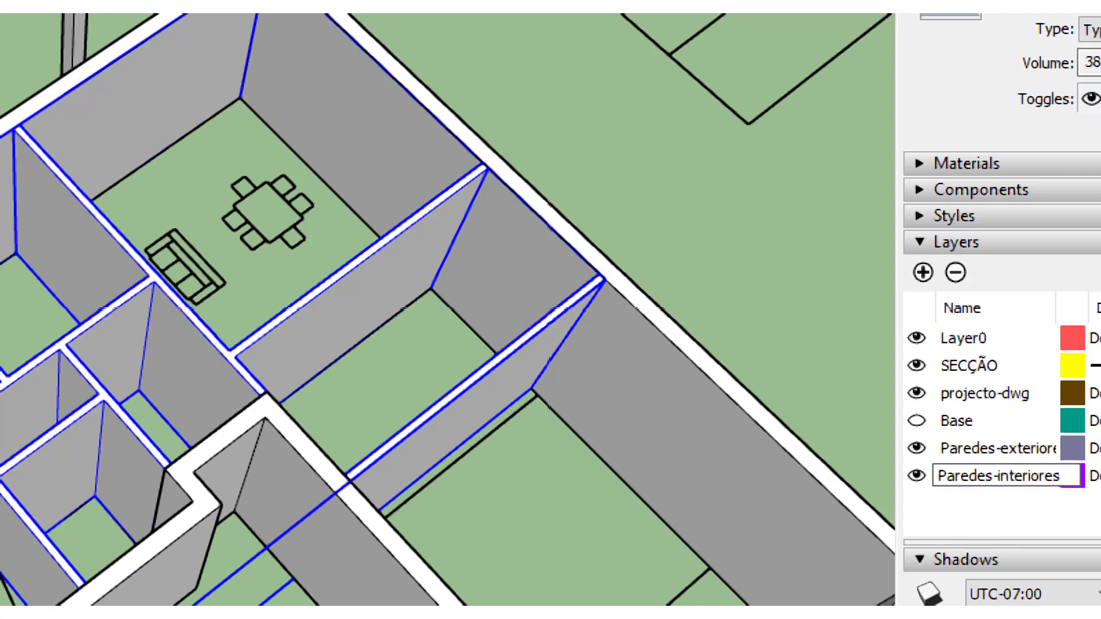
{"action": "key", "text": "Return"}
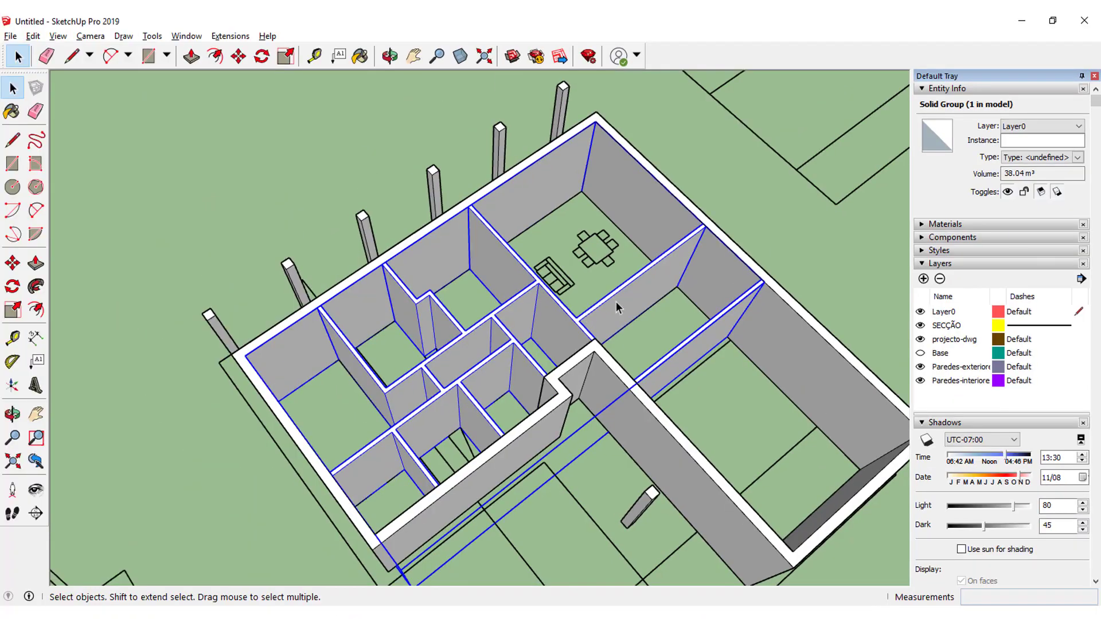
Assign the interior-walls group to the Paredes-interiores layer in Entity Info
{"action": "left_click", "coordinate": [762, 251]}
{"action": "left_click", "coordinate": [656, 290]}
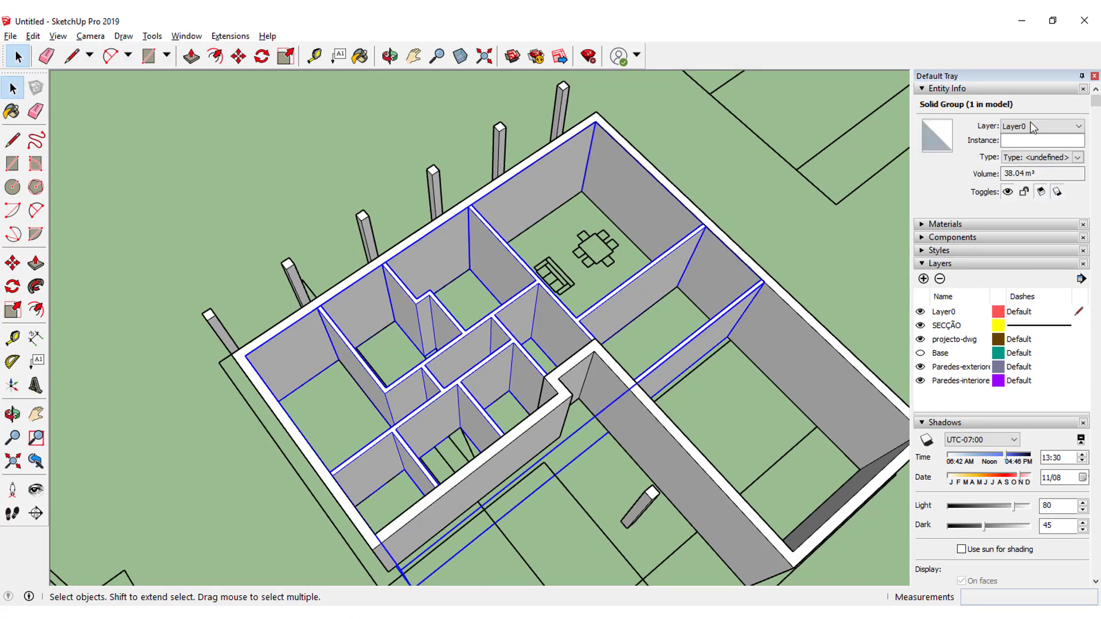
{"action": "left_click", "coordinate": [1032, 127]}
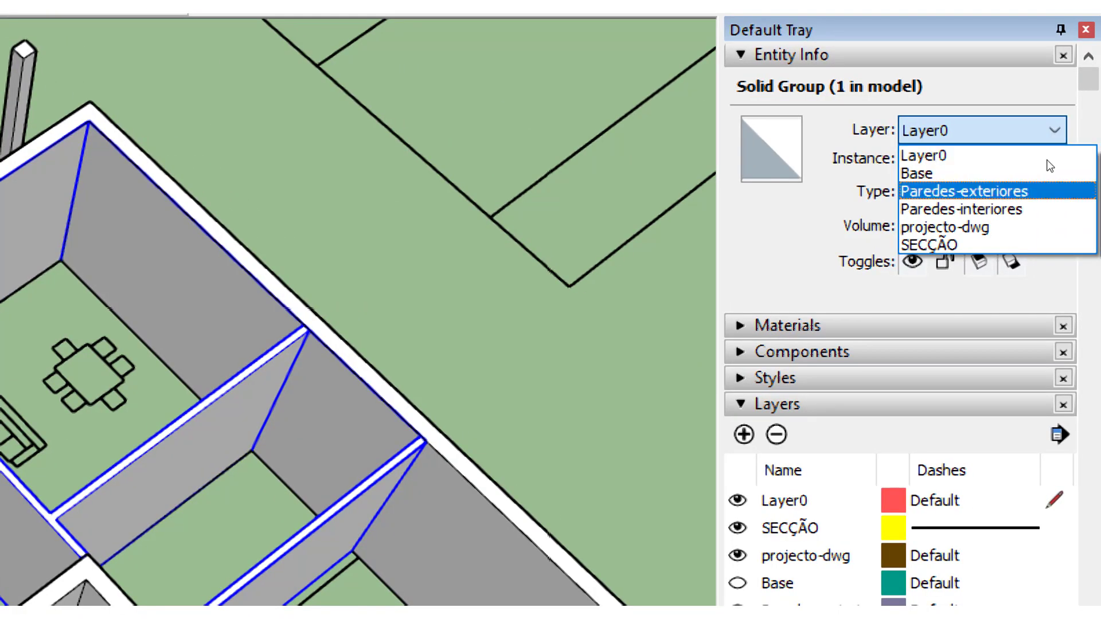
{"action": "key", "text": "Down"}
{"action": "key", "text": "Return"}
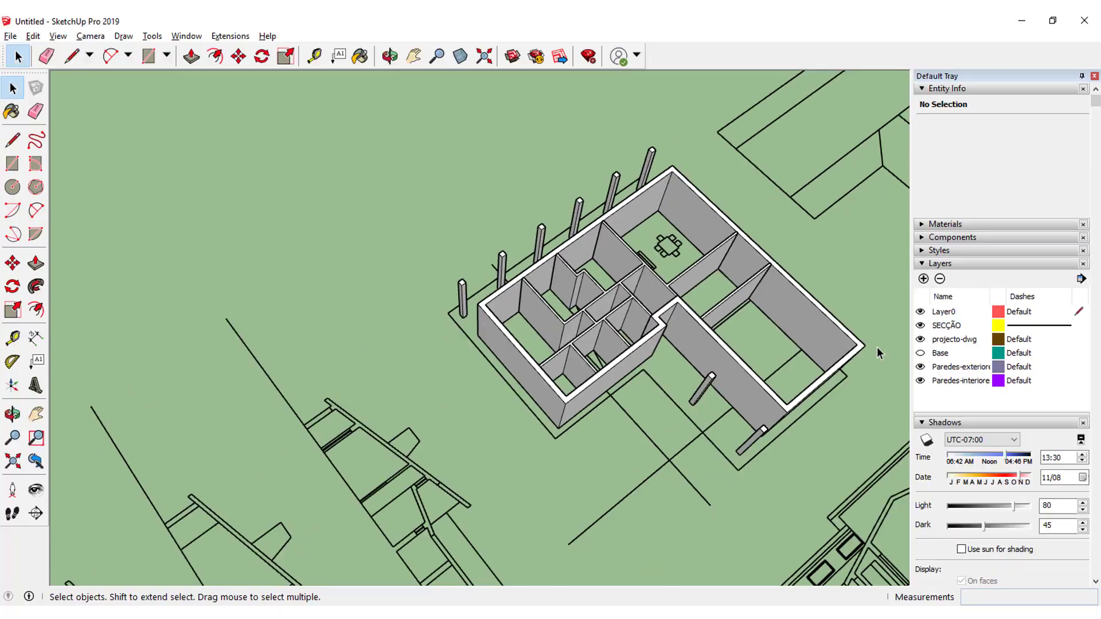
{"action": "left_click", "coordinate": [920, 382]}
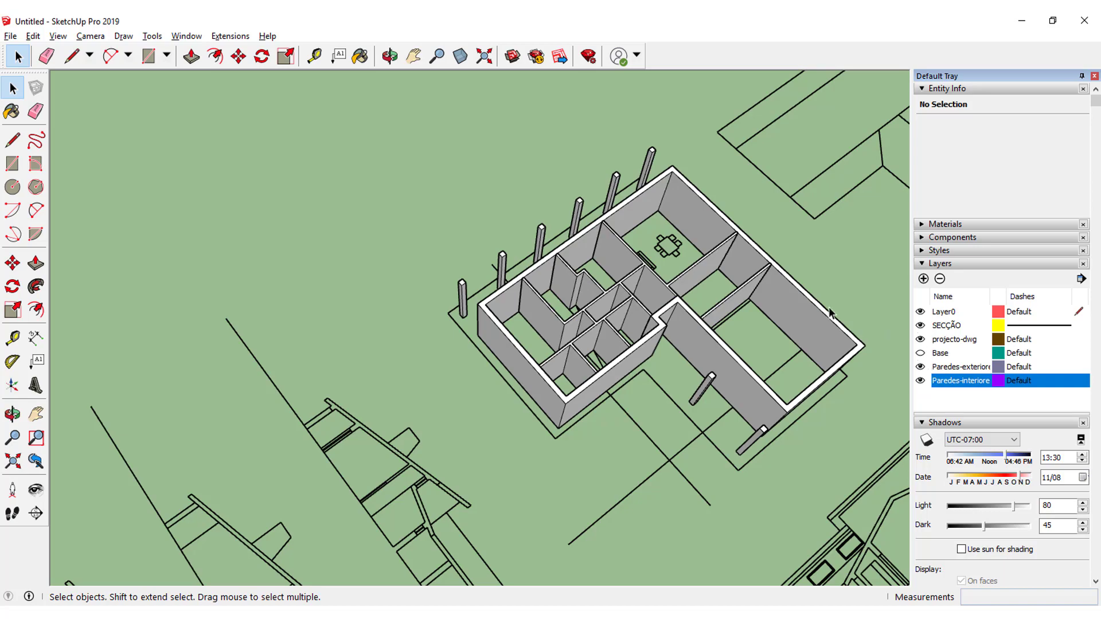
{"action": "mouse_move", "coordinate": [774, 381]}
{"action": "middle_mouse_down"}
{"action": "mouse_move", "coordinate": [299, 393]}
{"action": "mouse_move", "coordinate": [510, 427]}
{"action": "mouse_move", "coordinate": [484, 462]}
{"action": "middle_mouse_up"}
{"action": "key", "text": "o"}
{"action": "scroll", "coordinate": [402, 389], "scroll_direction": "up", "scroll_amount": 3}
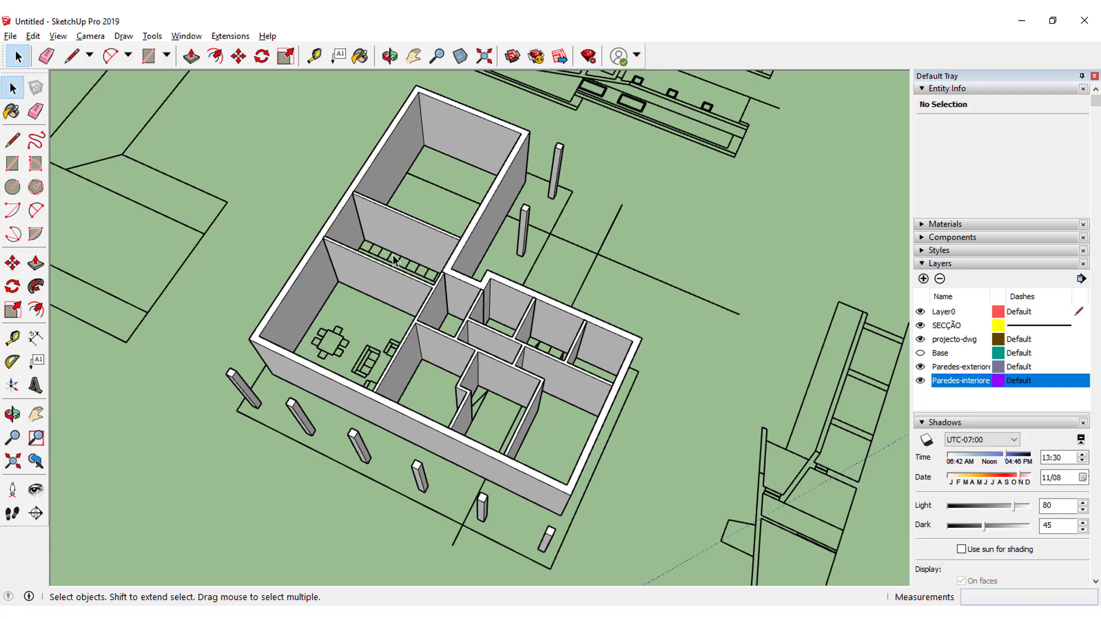
{"action": "mouse_move", "coordinate": [356, 367]}
{"action": "middle_mouse_down"}
{"action": "mouse_move", "coordinate": [639, 406]}
{"action": "mouse_move", "coordinate": [325, 406]}
{"action": "middle_mouse_up"}
{"action": "scroll", "coordinate": [325, 406], "scroll_direction": "up", "scroll_amount": 1}
{"action": "scroll", "coordinate": [317, 370], "scroll_direction": "up", "scroll_amount": 2}
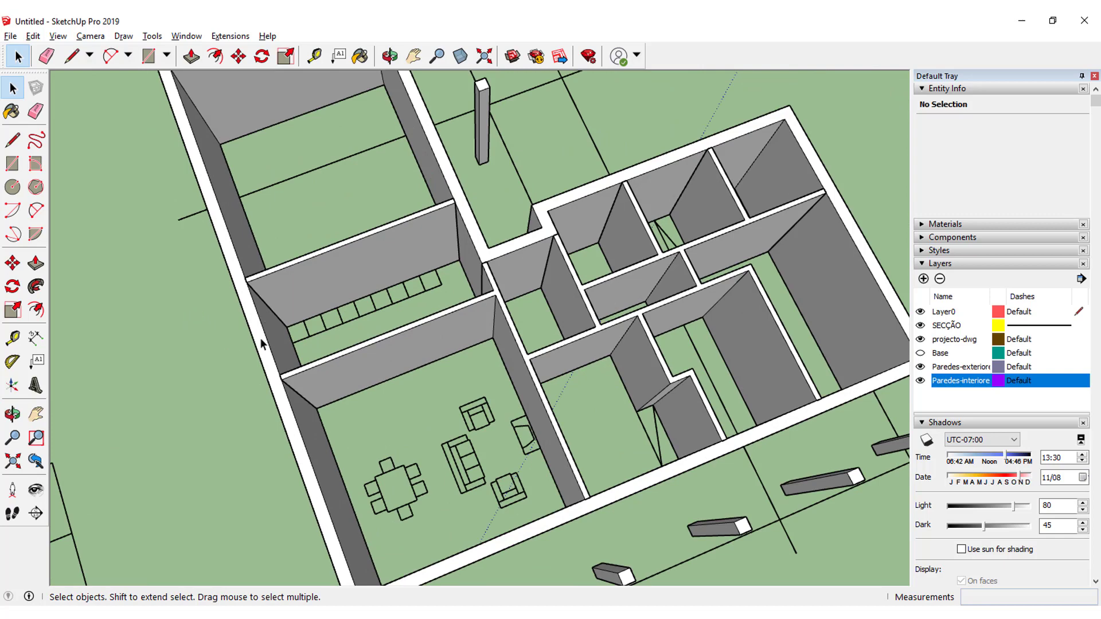
{"action": "mouse_move", "coordinate": [584, 286]}
{"action": "middle_mouse_down"}
{"action": "mouse_move", "coordinate": [589, 209]}
{"action": "mouse_move", "coordinate": [627, 216]}
{"action": "mouse_move", "coordinate": [467, 442]}
{"action": "mouse_move", "coordinate": [524, 356]}
{"action": "middle_mouse_up"}
{"action": "scroll", "coordinate": [599, 433], "scroll_direction": "up", "scroll_amount": 3}
{"action": "middle_click_drag", "start_coordinate": [599, 432], "coordinate": [545, 449]}
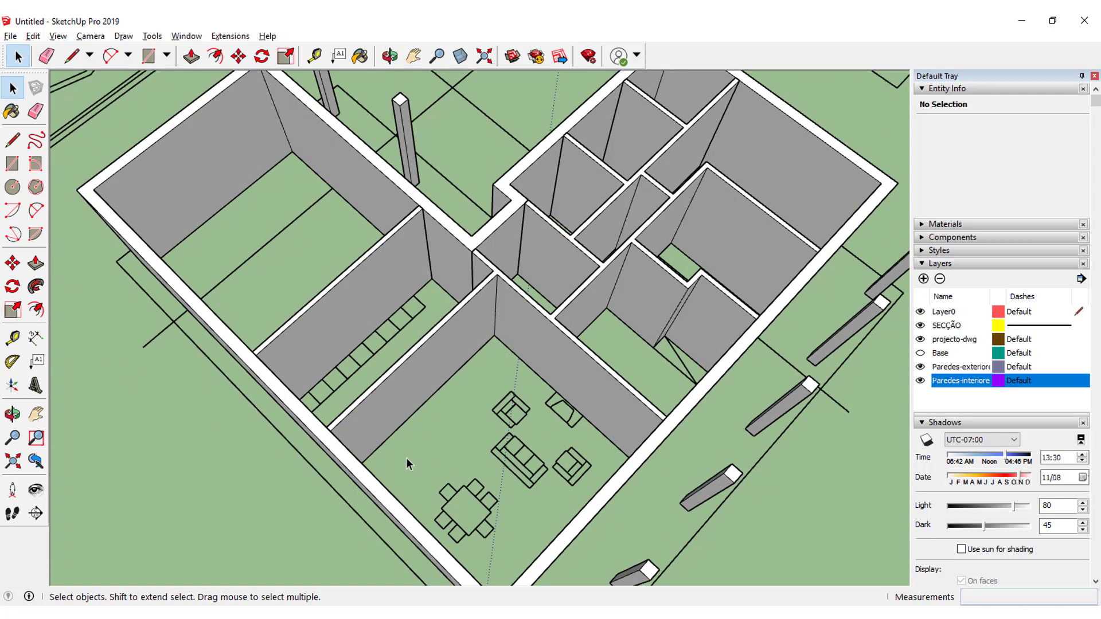